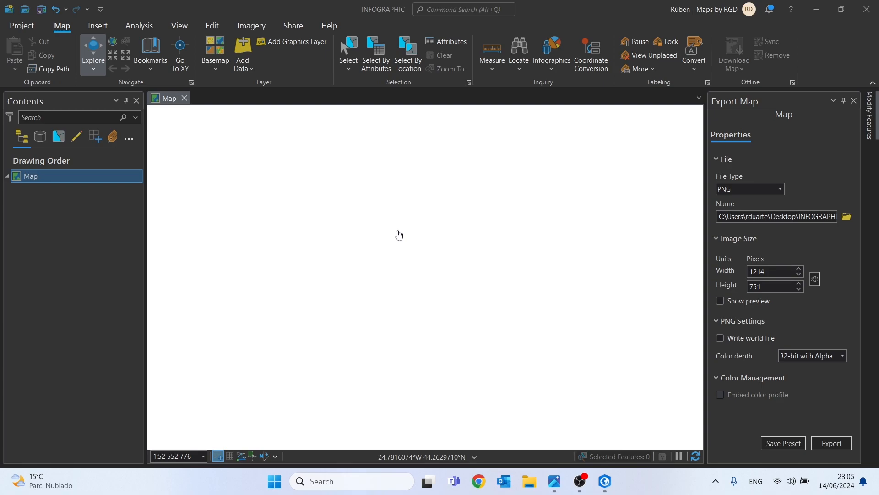
- Switch to File Explorer, browse the INFOGRAPHICS folder on the Desktop and select all the cb_2018_us_state_500k files
key(super+e)
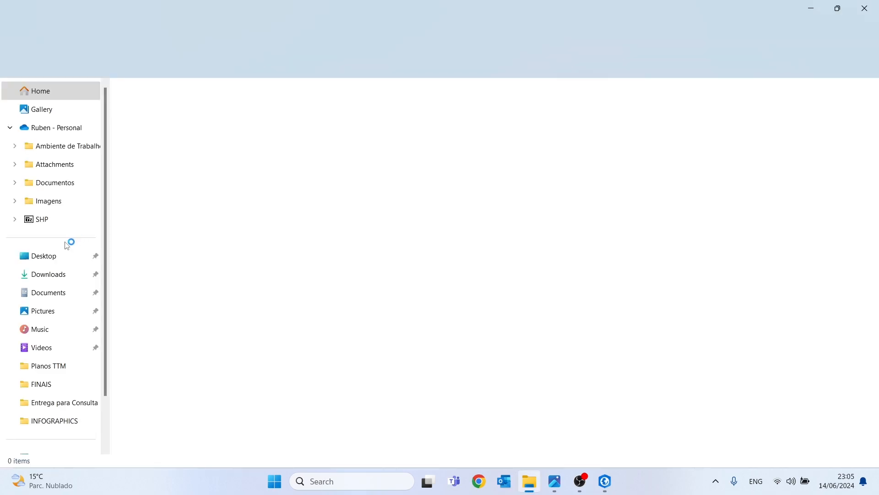
click(67, 248)
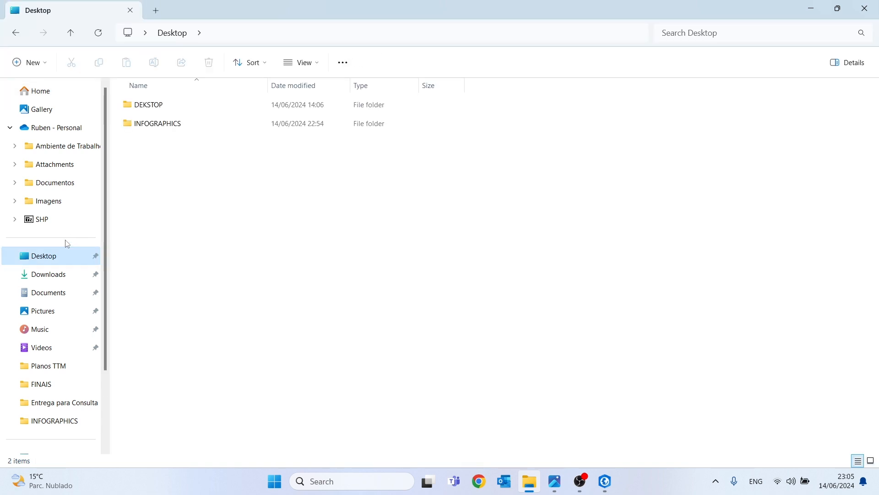
double_click(158, 127)
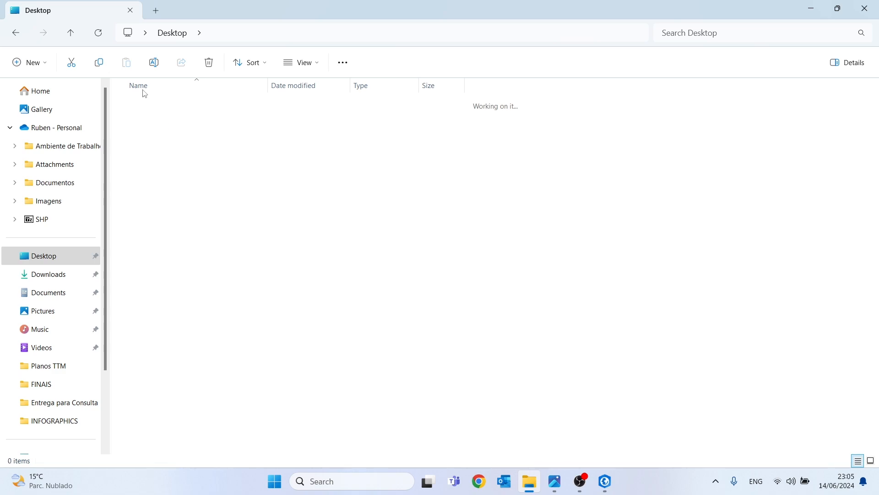
double_click(110, 112)
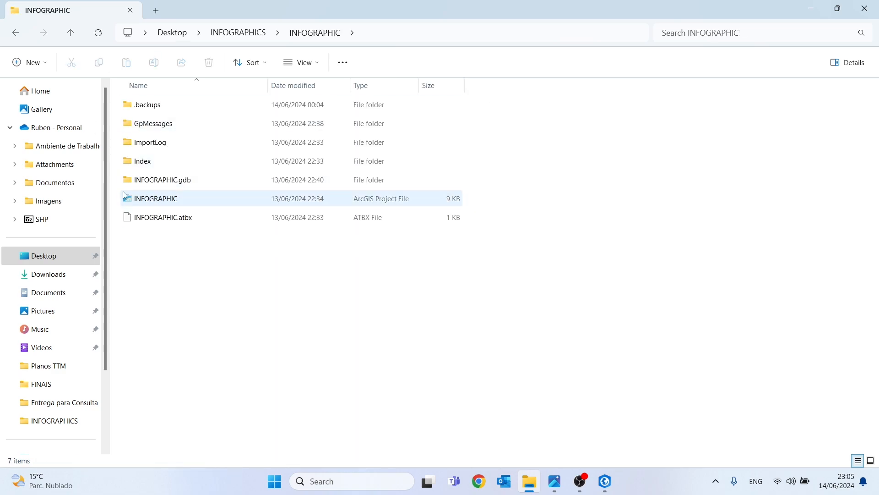
click(16, 33)
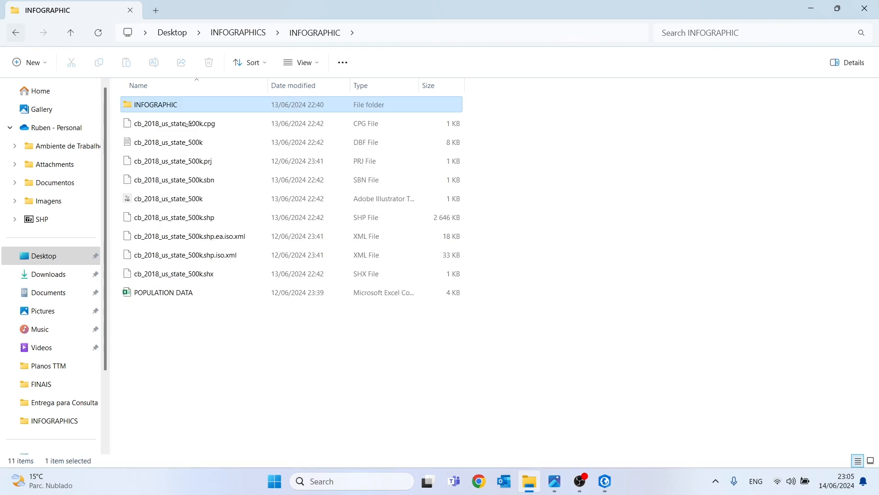
click(152, 127)
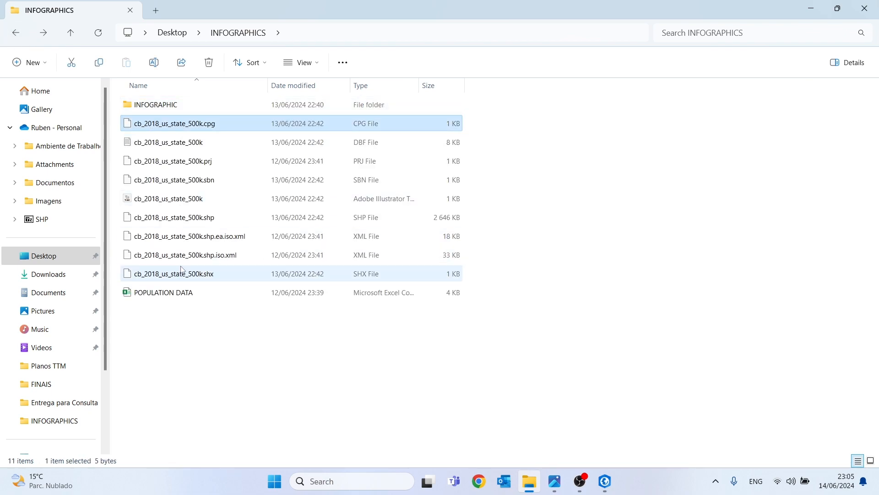
shift+click(179, 275)
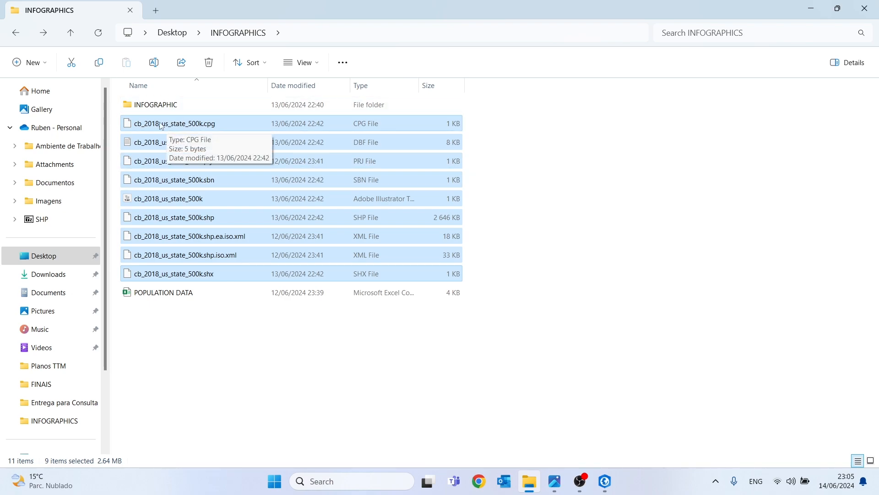
- Open the POPULATION DATA file in Excel and look through its state rows from Alabama down to Puerto Rico
double_click(156, 296)
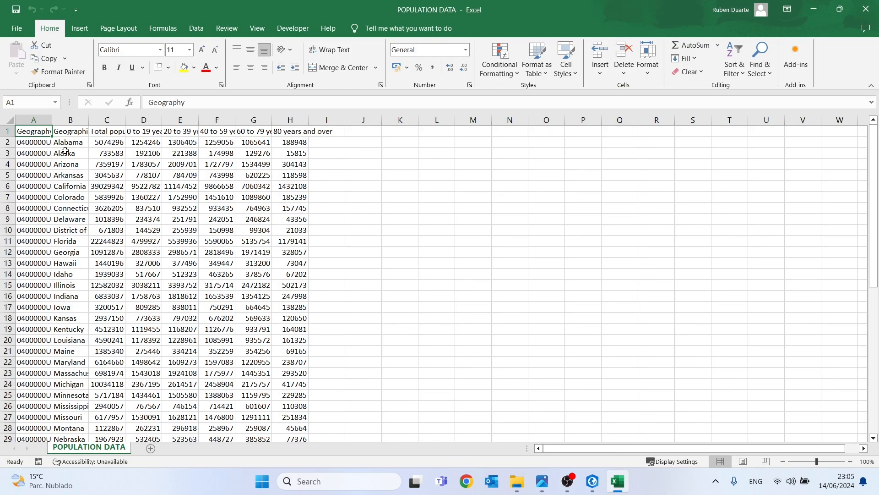
click(9, 142)
scroll(62, 288, down, 5)
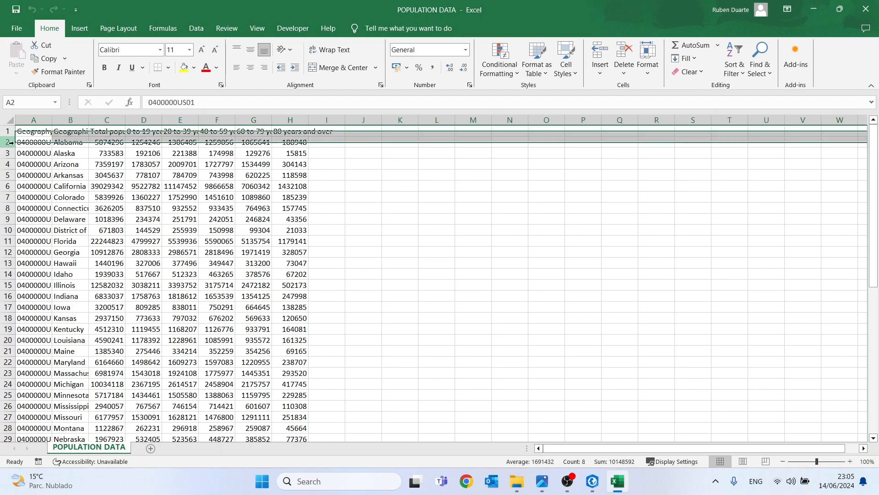
scroll(46, 348, down, 2)
scroll(14, 417, down, 2)
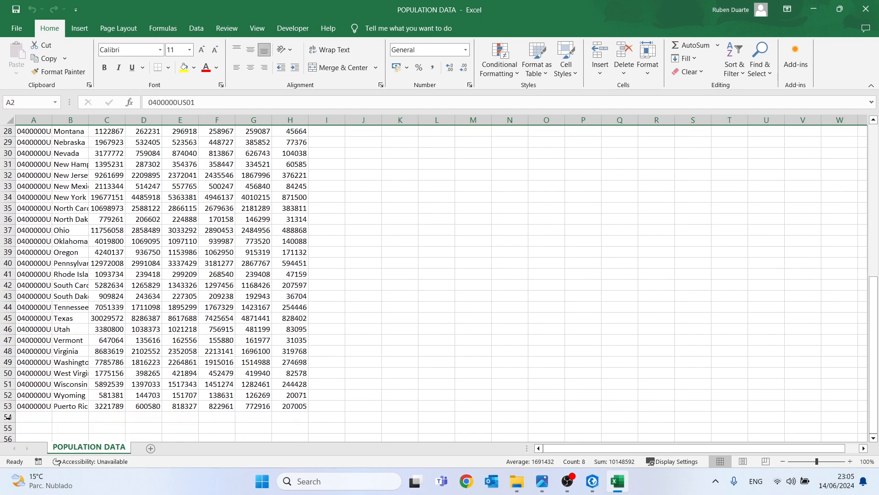
shift+click(7, 407)
click(6, 406)
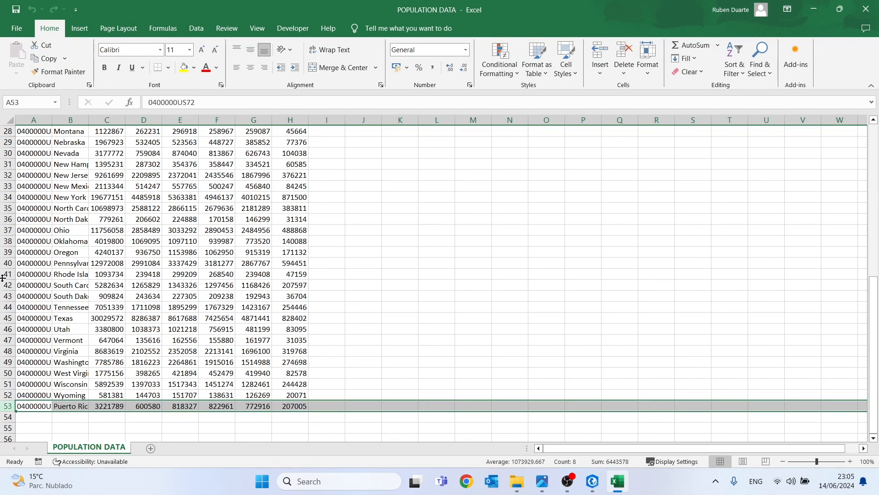
scroll(71, 213, up, 4)
scroll(71, 213, up, 5)
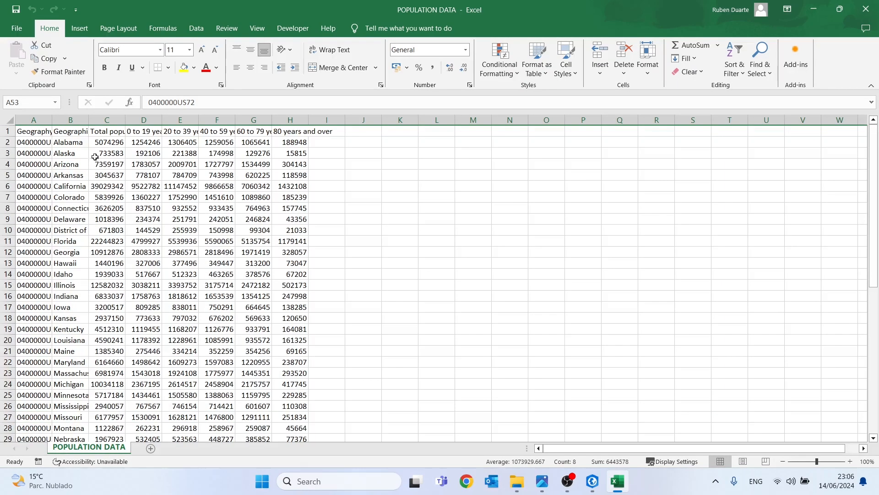
- Fit the widths of columns A, B and C to their contents and review the geography code, area name and total population fields
double_click(89, 120)
double_click(51, 120)
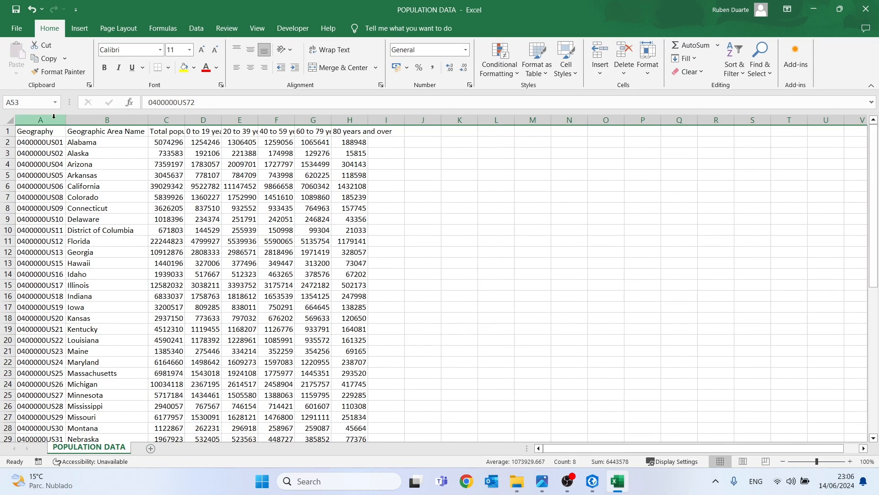
click(42, 120)
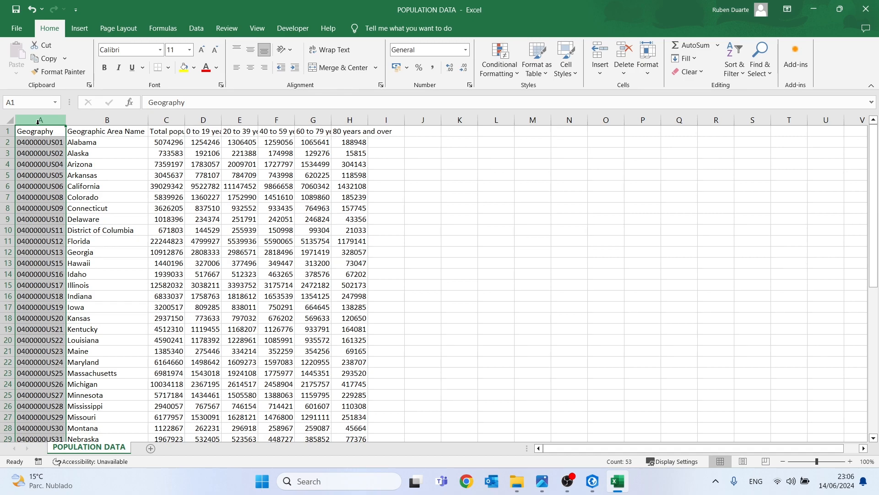
click(131, 118)
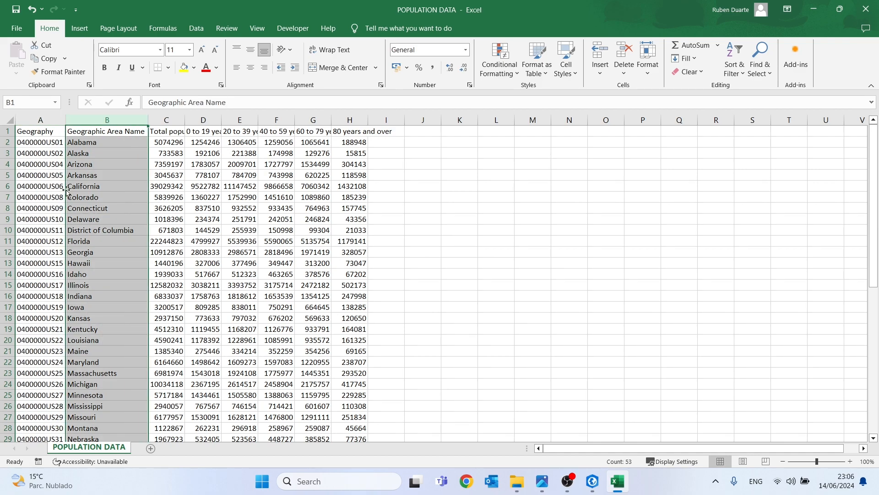
mouse_move(79, 143)
mouse_down()
mouse_move(94, 219)
mouse_move(87, 362)
mouse_move(91, 145)
mouse_up()
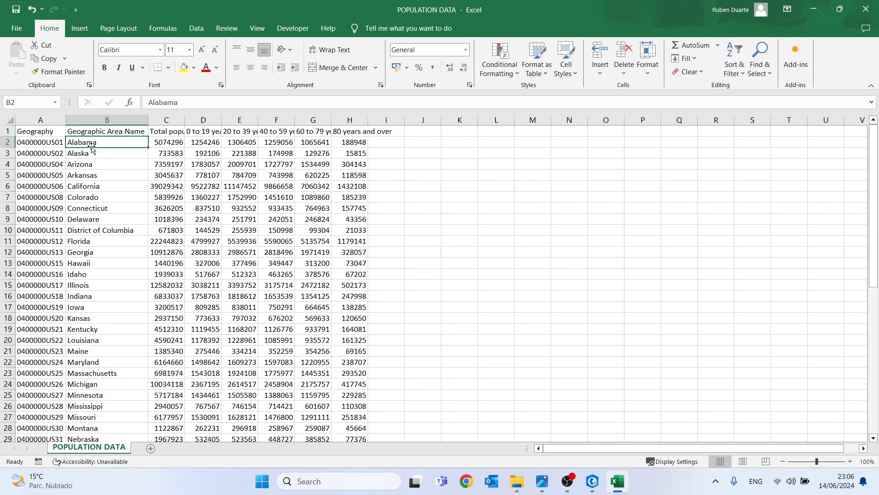
double_click(185, 118)
click(192, 132)
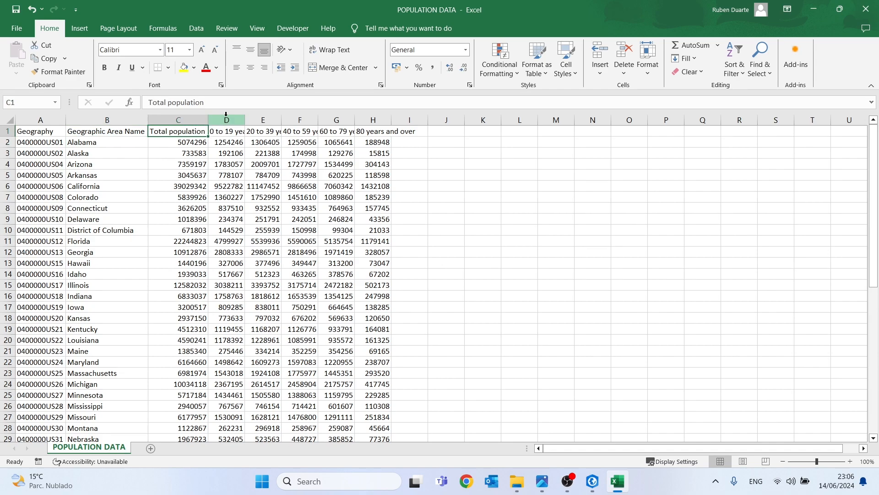
- Fit the widths of the age-group columns D to H to their contents and review their headings
drag(227, 120, 377, 120)
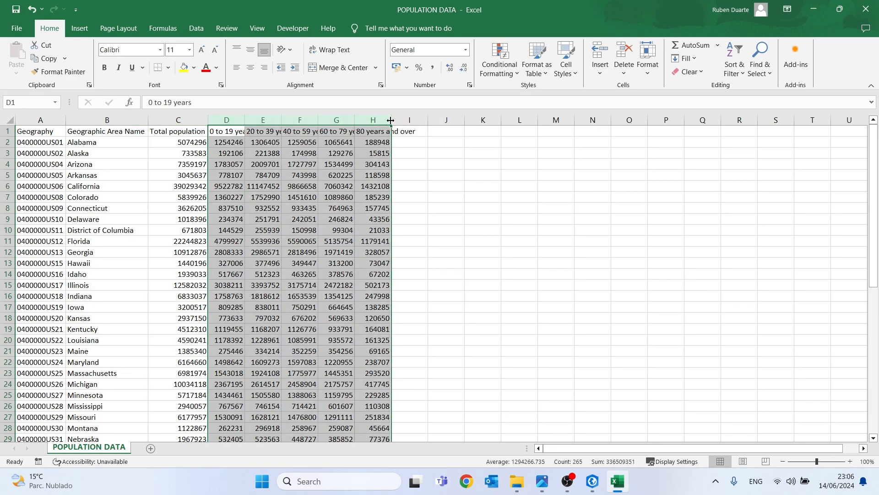
double_click(391, 120)
click(390, 120)
click(225, 131)
key(ctrl+shift+Right)
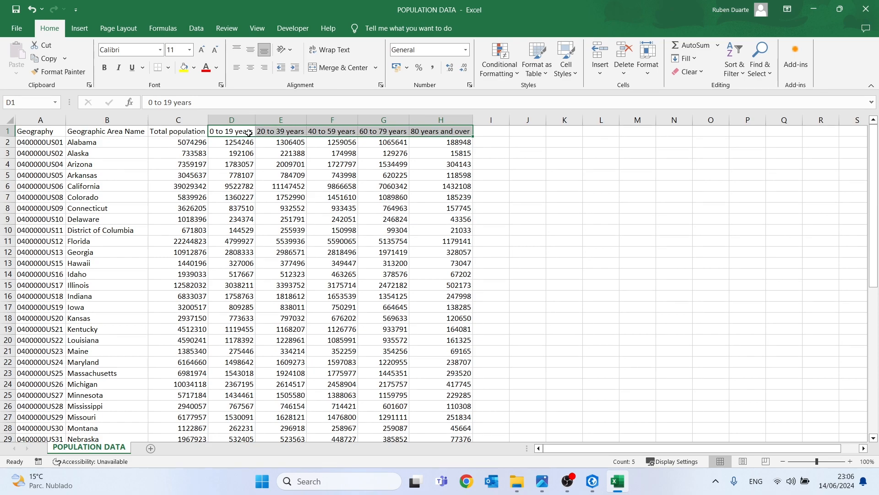
click(337, 132)
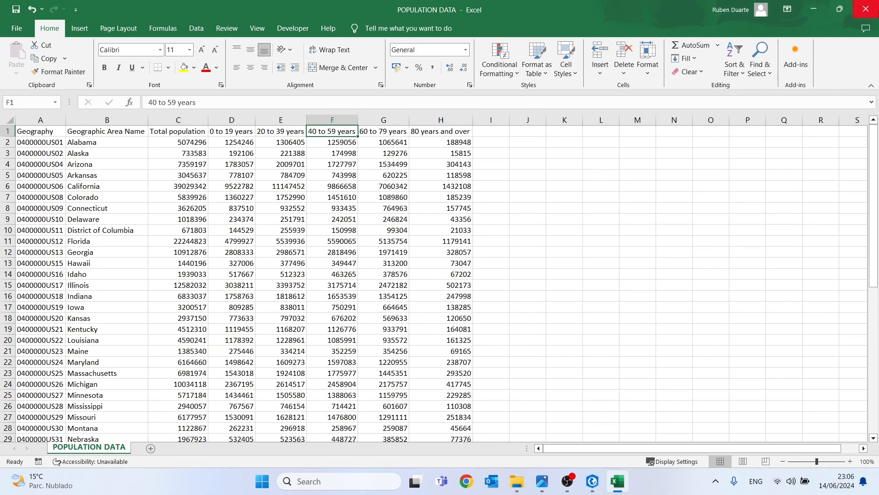
click(871, 7)
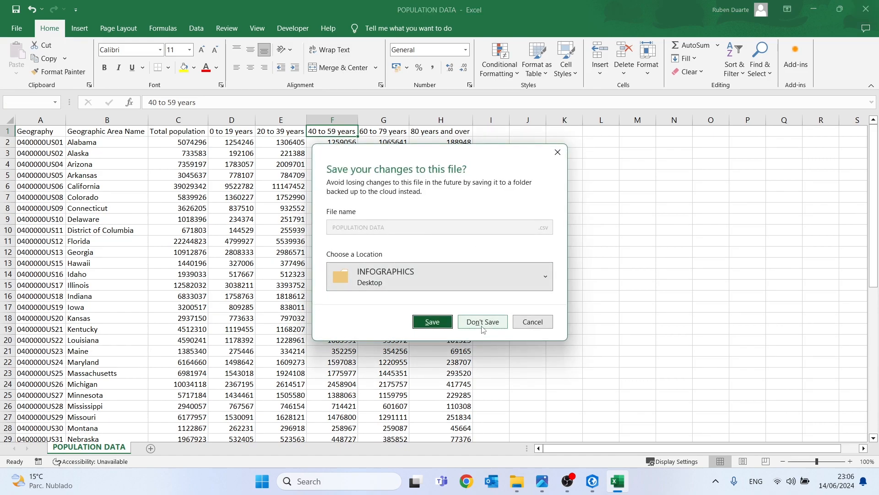
click(533, 321)
click(273, 172)
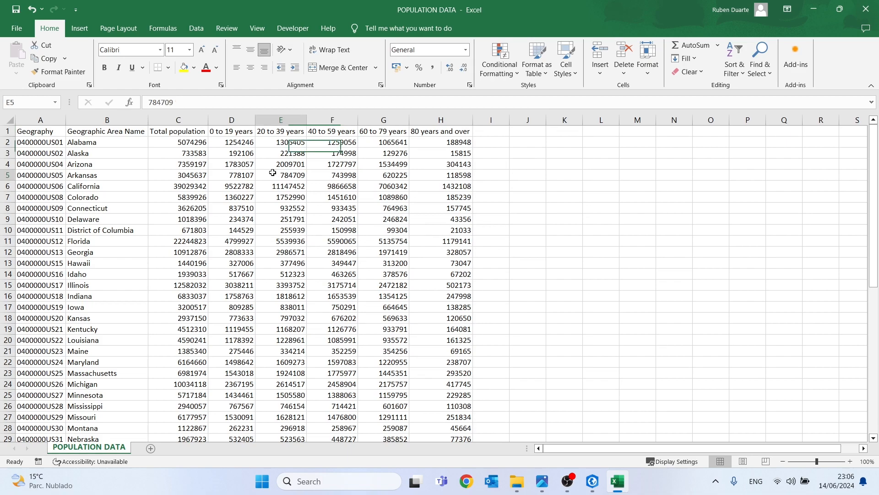
- Switch to ArcGIS Pro and add cb_2018_us_state_500k.shp and POPULATION DATA.csv from the INFOGRAPHICS folder to the map
click(814, 9)
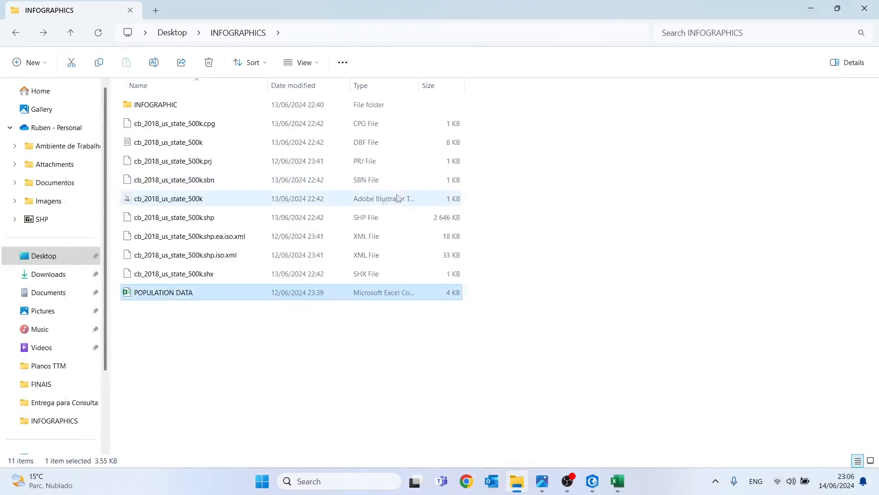
click(592, 481)
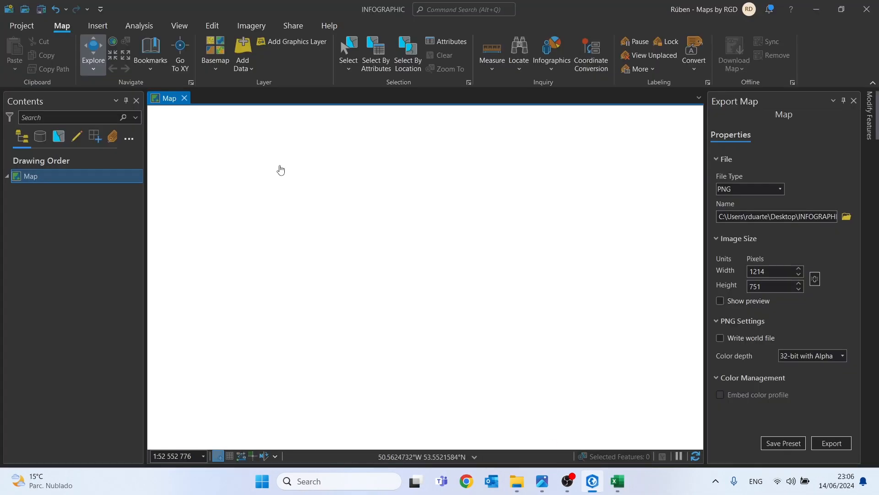
click(243, 50)
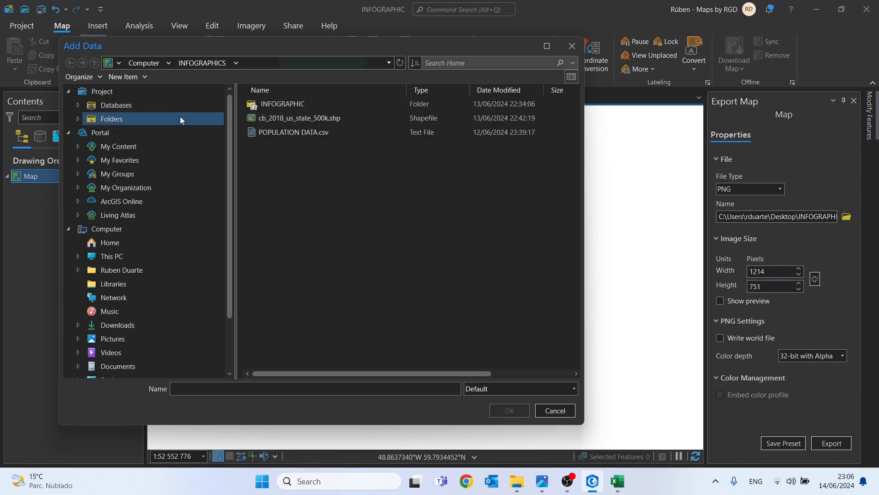
click(247, 120)
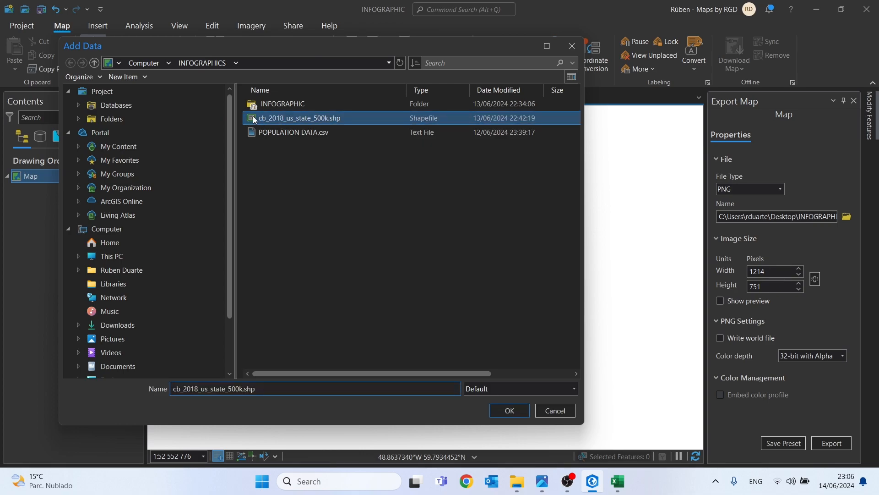
ctrl+click(272, 130)
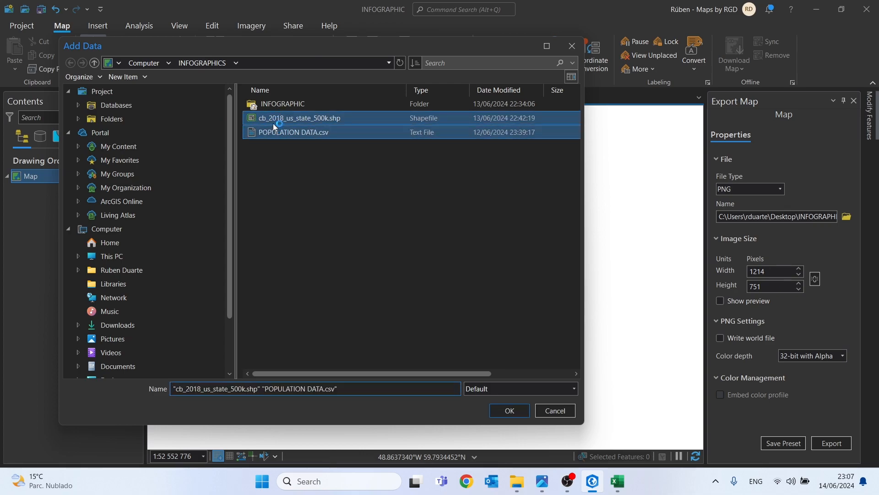
click(511, 411)
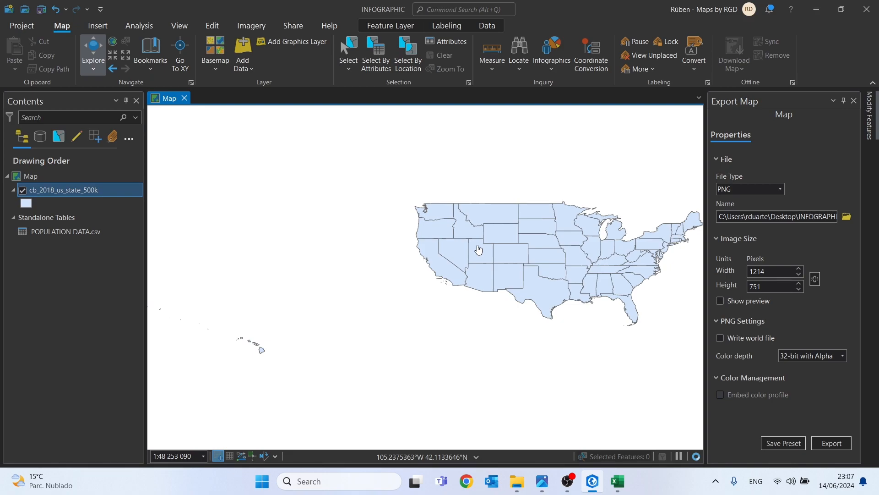
- Centre the contiguous United States in the map, view the attributes of Nebraska and close them
drag(478, 249, 301, 244)
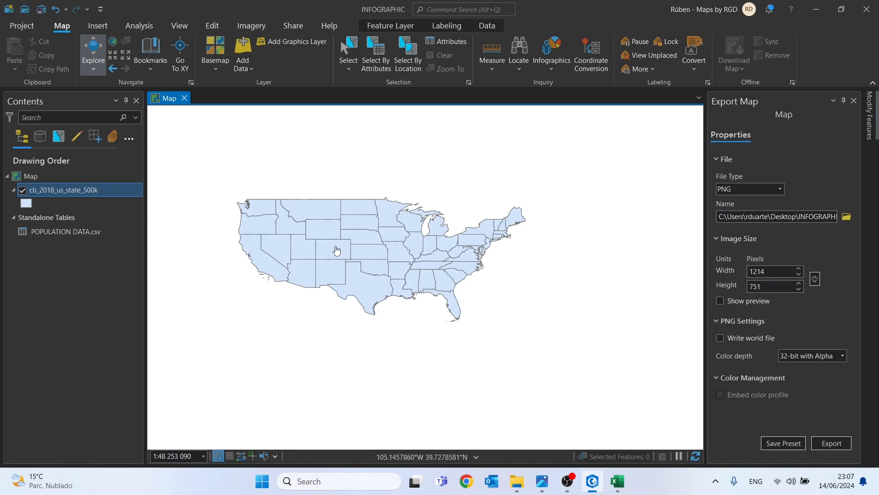
click(364, 241)
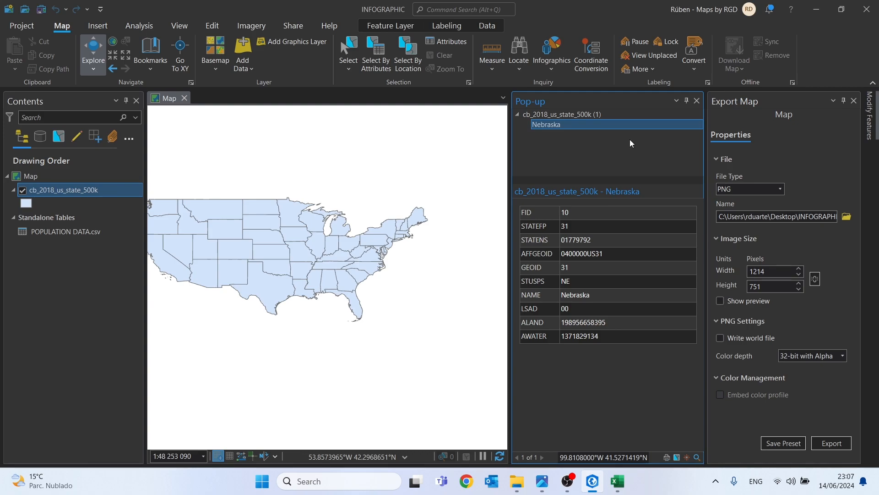
click(697, 101)
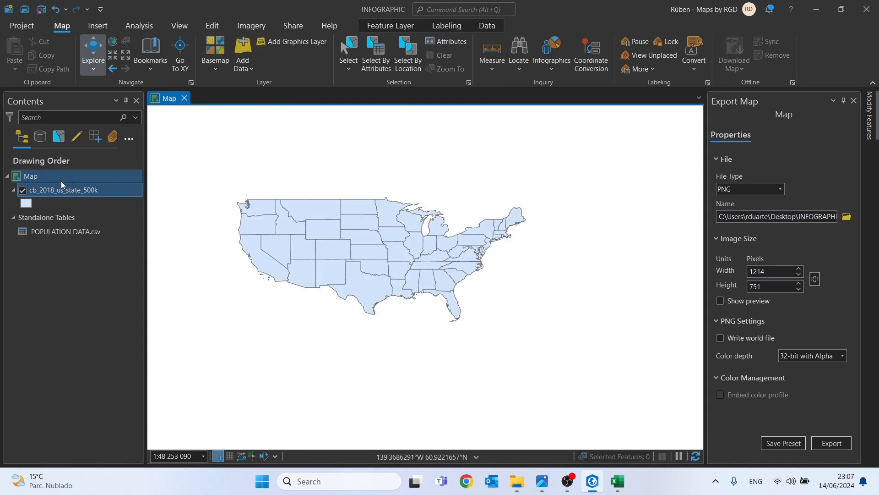
- Set the map's XY coordinate system to the projected county system NAD 1983 Nebraska - Lancaster County (US Feet)
right_click(44, 175)
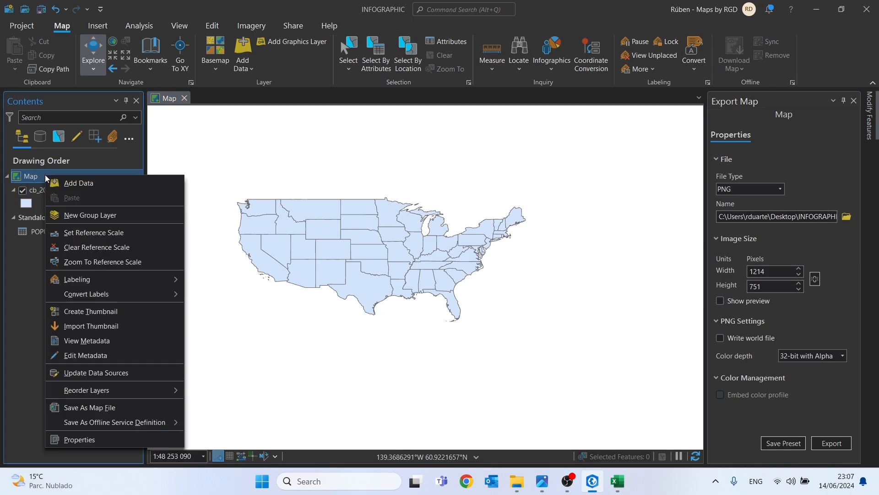
click(59, 441)
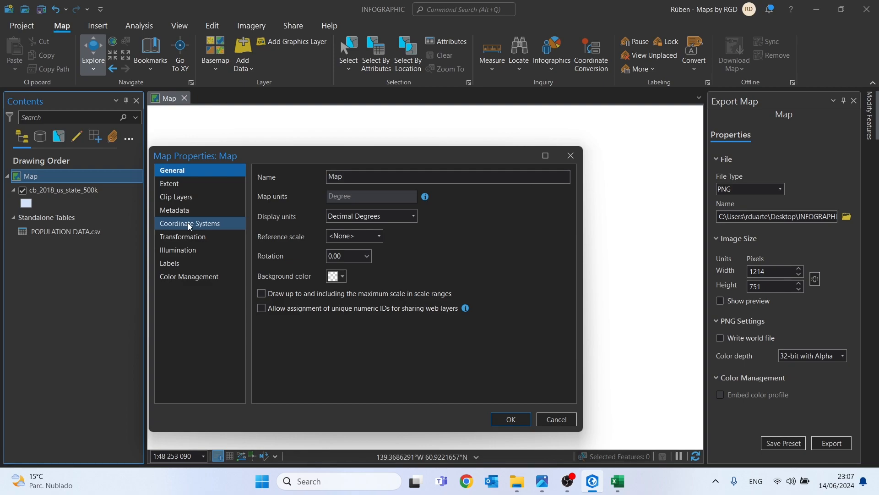
click(189, 224)
click(416, 243)
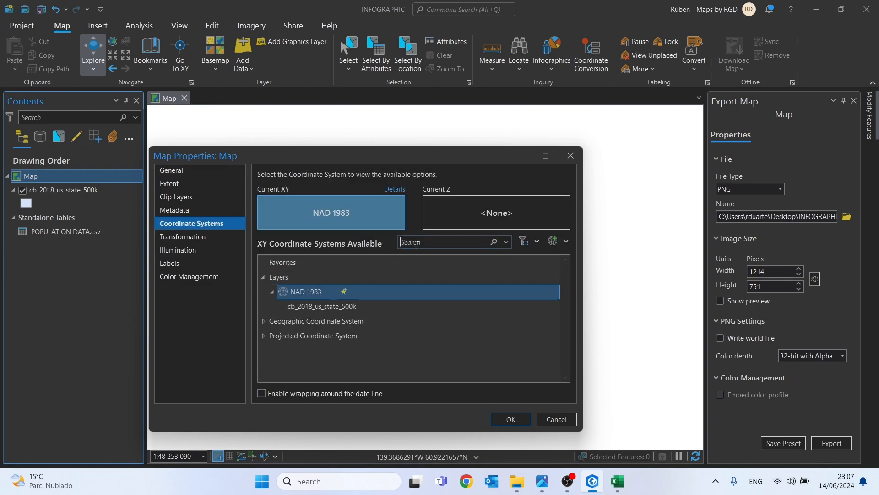
text(Nebraska)
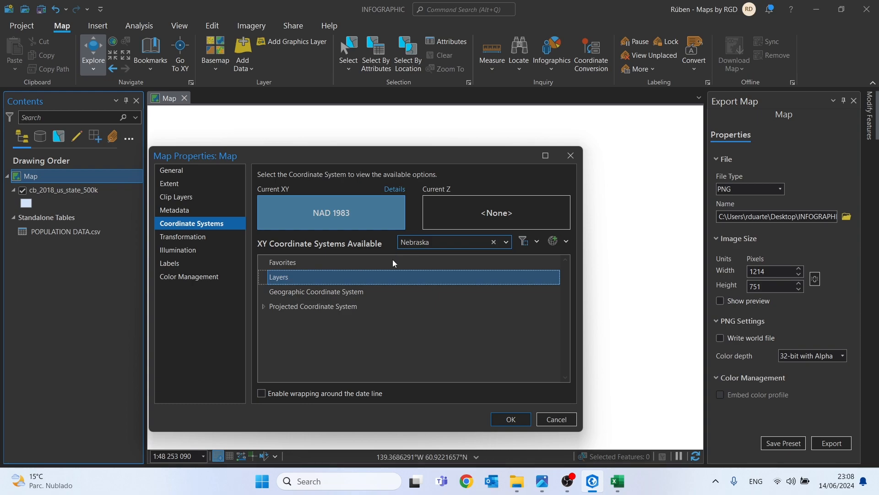
click(265, 307)
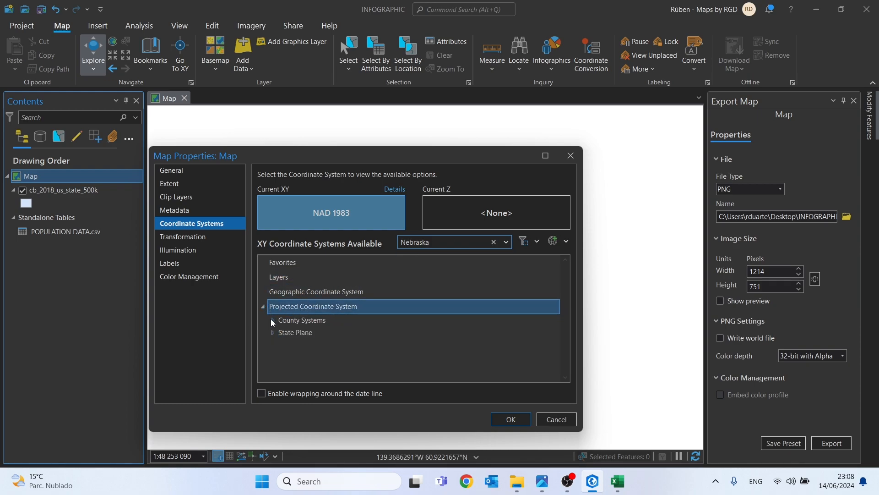
click(271, 320)
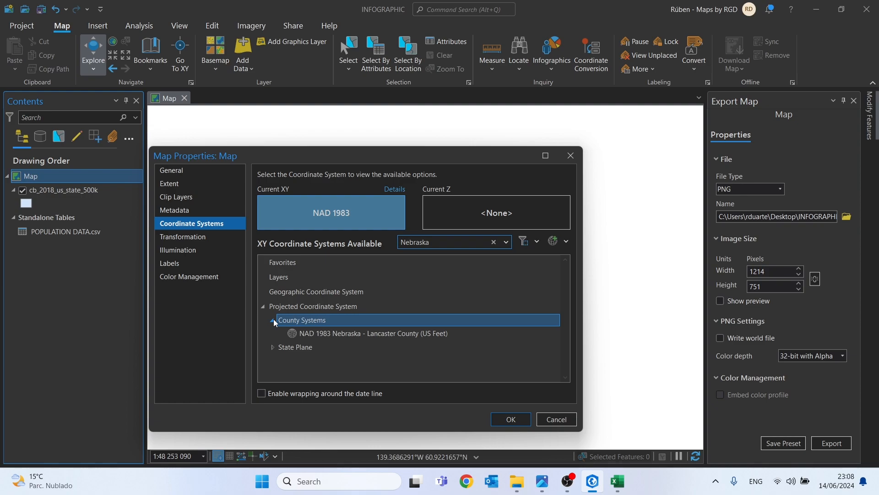
click(314, 333)
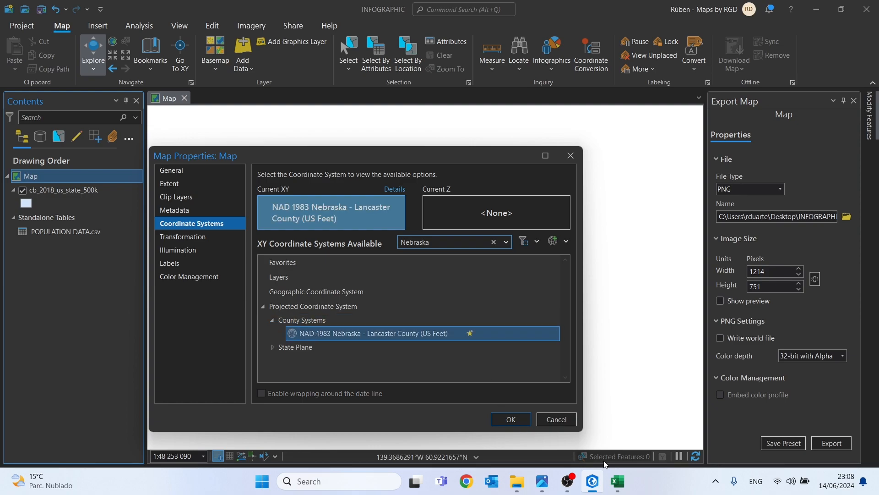
click(505, 422)
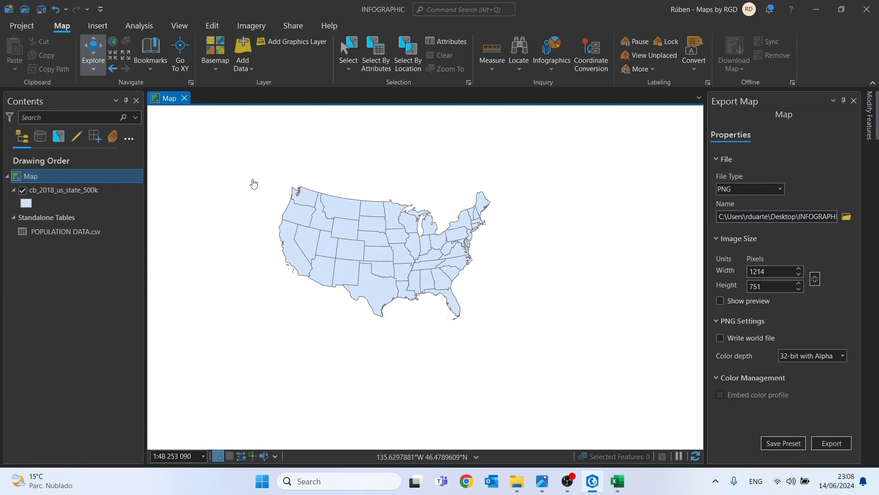
- Open the attribute table of the cb_2018_us_state_500k layer and the POPULATION DATA.csv table
click(50, 188)
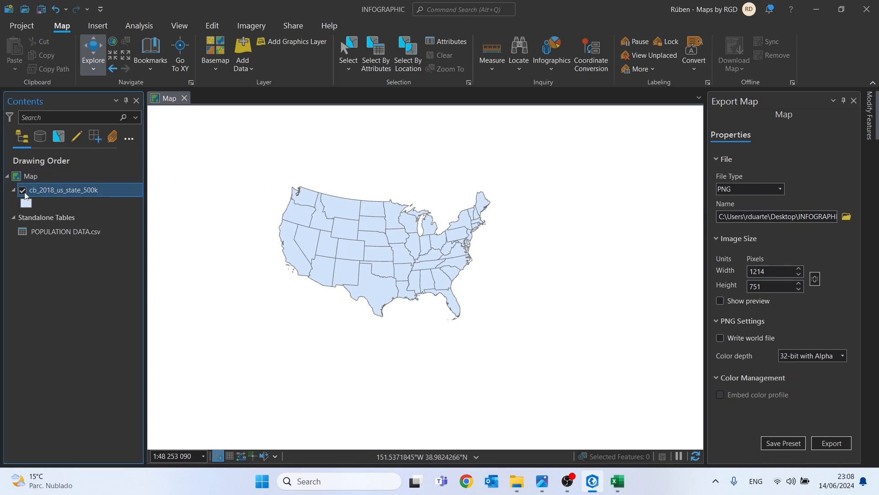
right_click(37, 188)
click(75, 120)
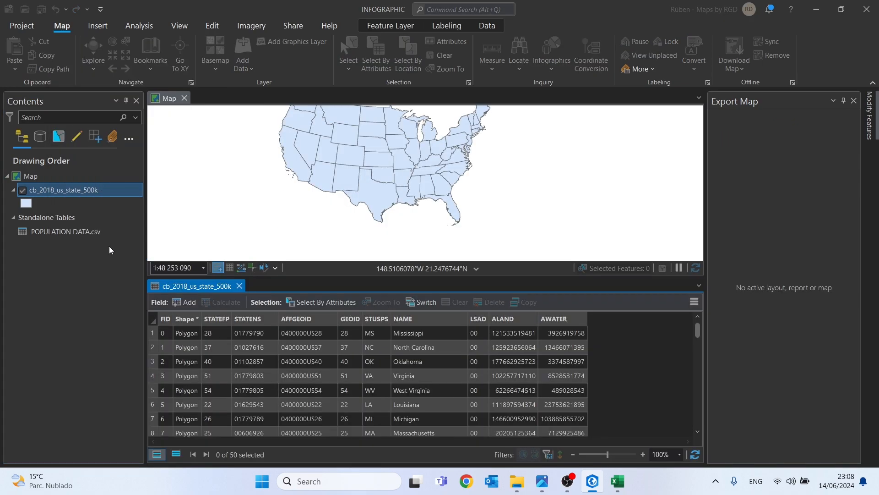
click(49, 232)
right_click(46, 235)
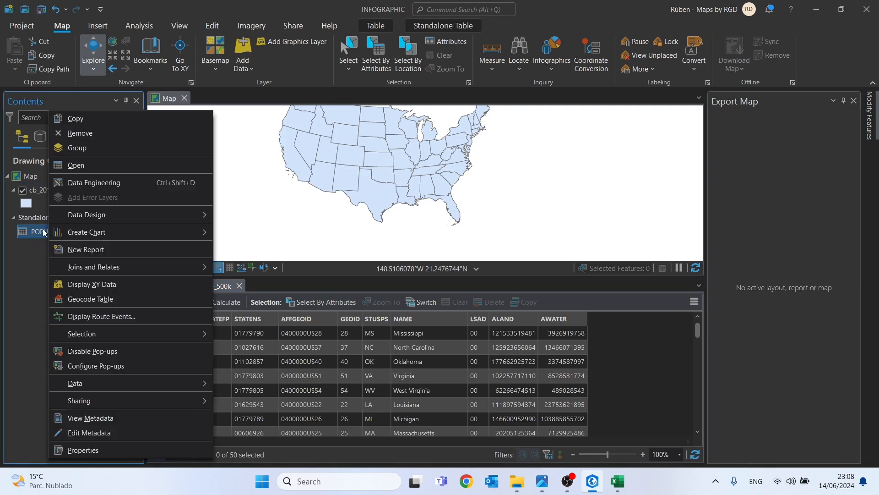
click(78, 166)
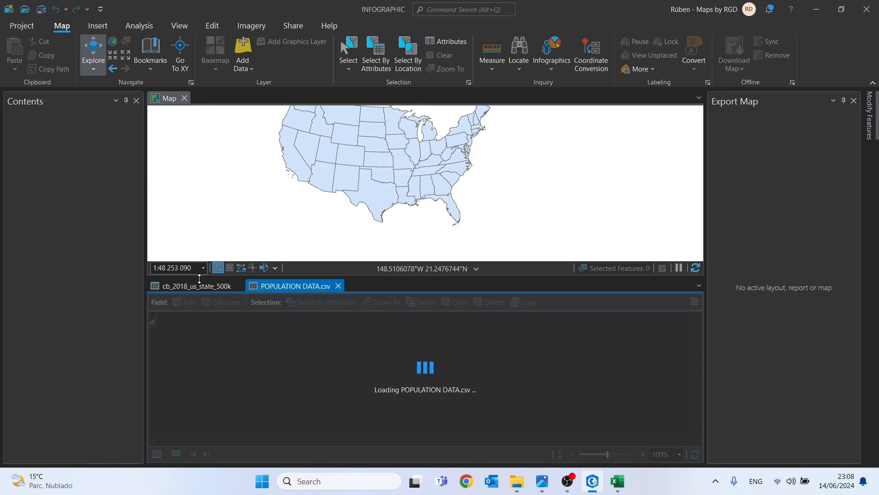
- Put the cb_2018_us_state_500k table in a new horizontal tab group under POPULATION DATA.csv and resize both tables so their rows show
click(201, 288)
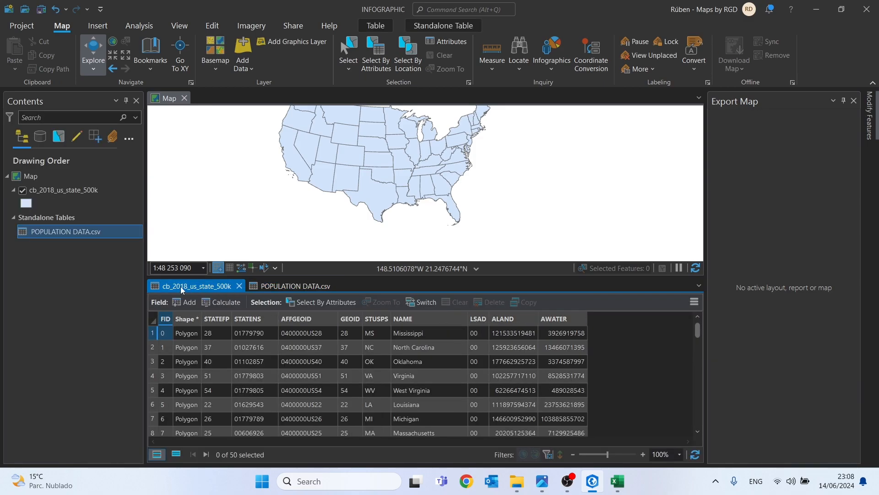
right_click(193, 289)
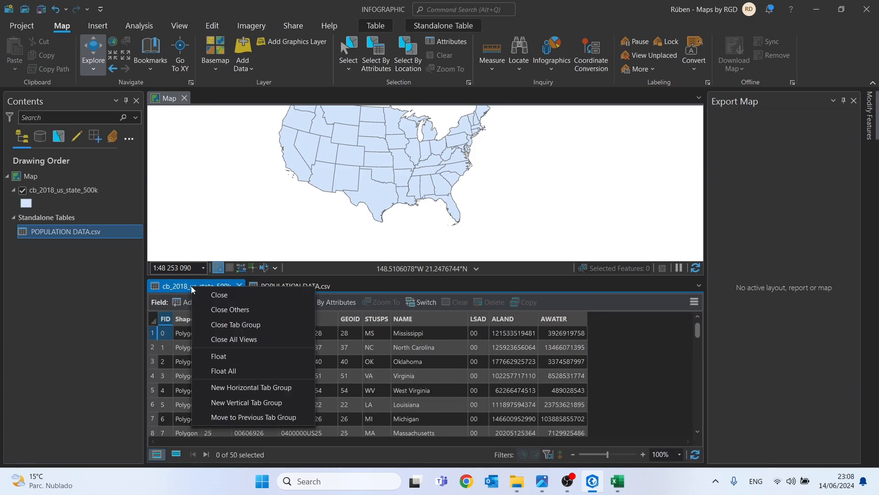
click(233, 389)
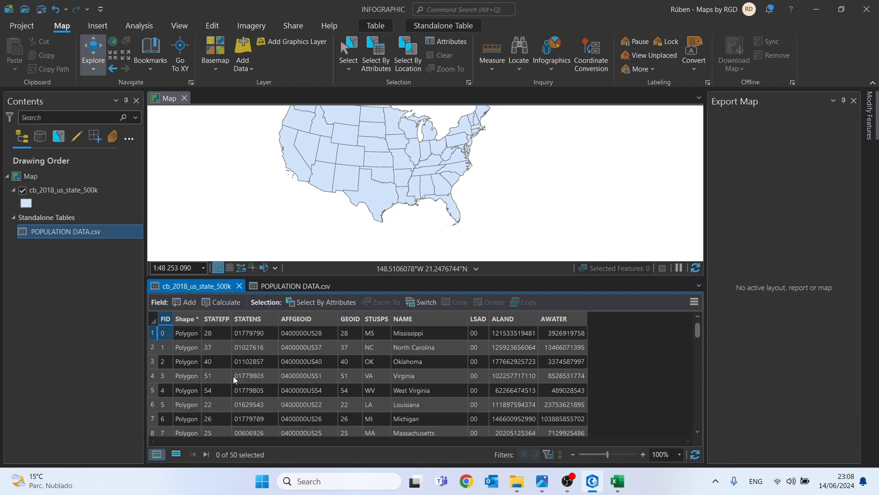
drag(282, 232, 284, 171)
drag(296, 375, 277, 295)
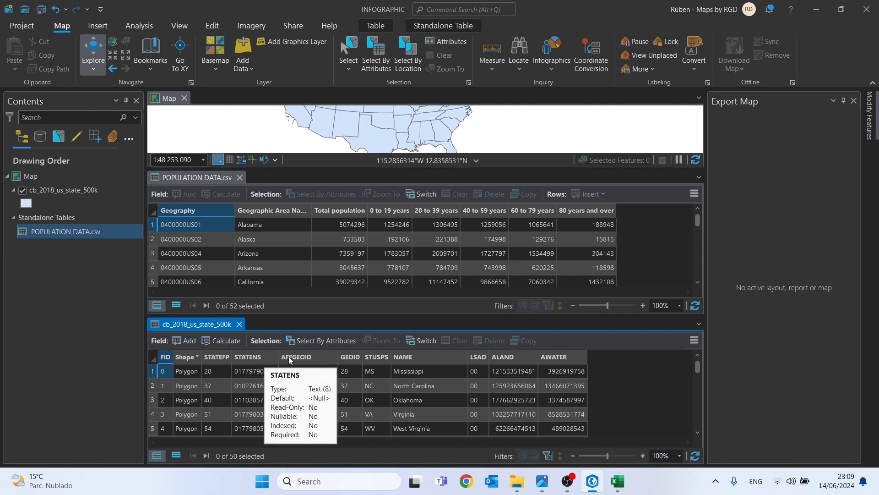
- Sort the population table by Geography and the states table by AFFGEOID, both ascending, and compare their codes
double_click(186, 209)
double_click(188, 210)
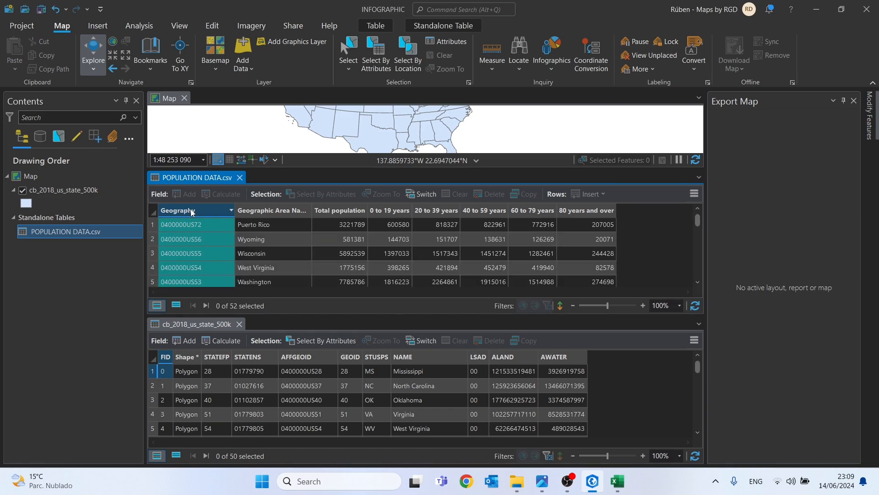
double_click(307, 357)
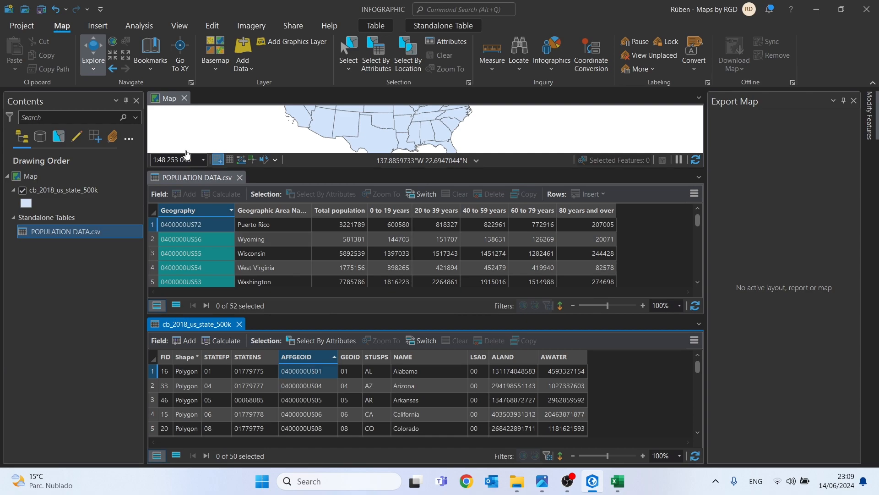
double_click(190, 210)
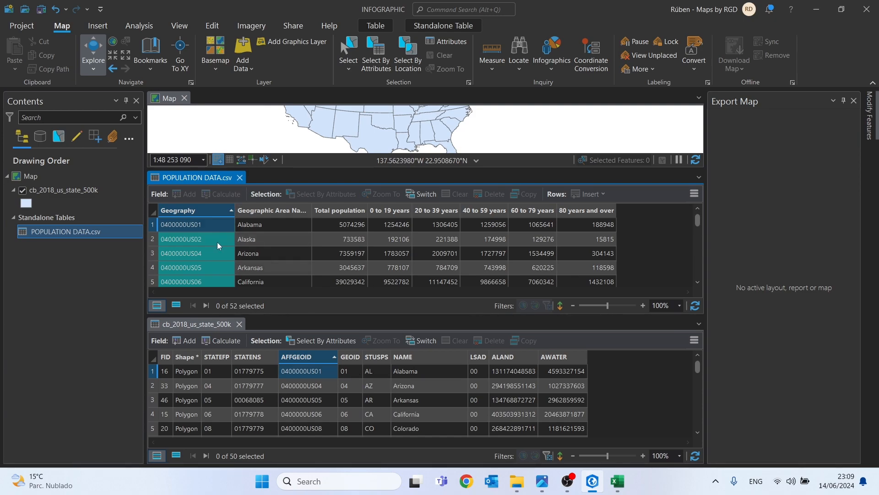
click(183, 238)
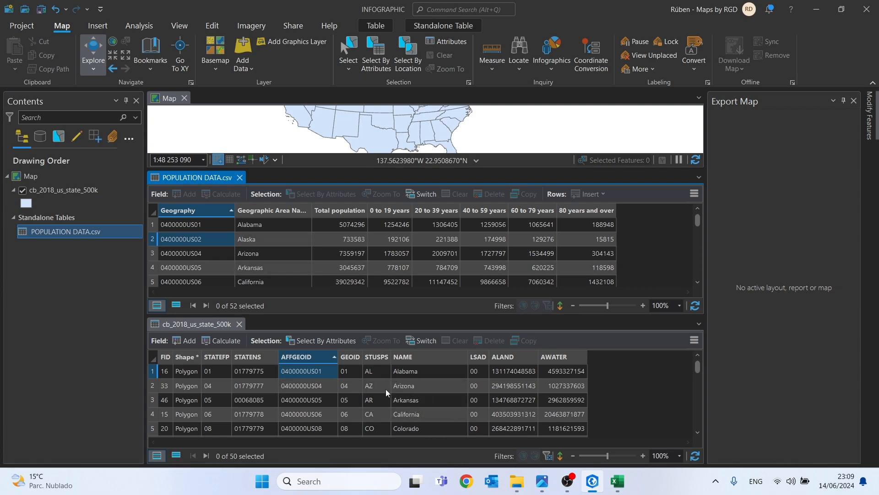
click(184, 323)
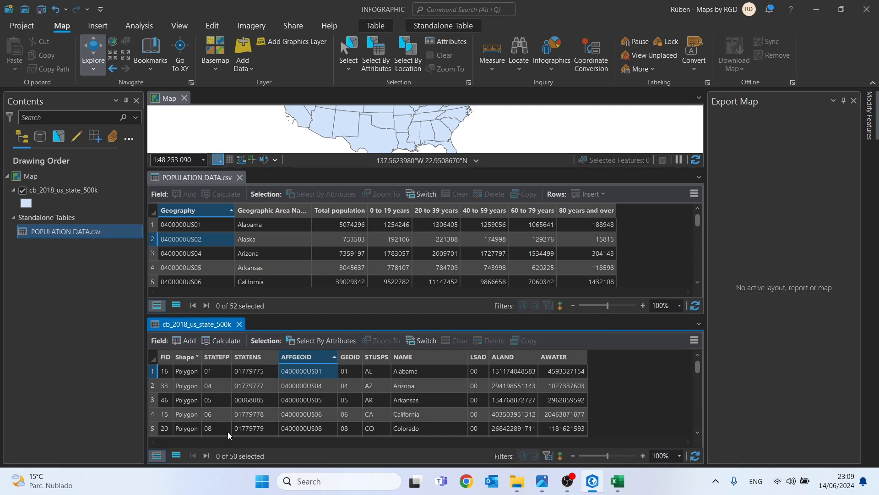
drag(321, 117, 335, 173)
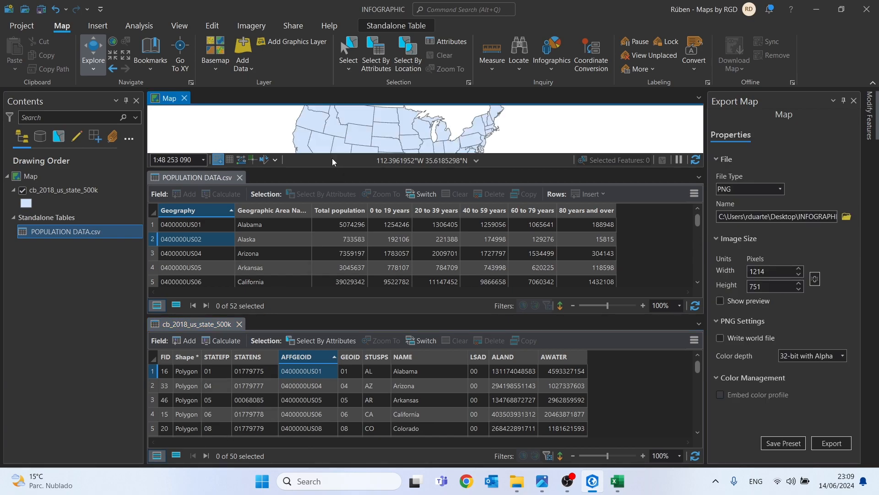
drag(279, 117, 308, 147)
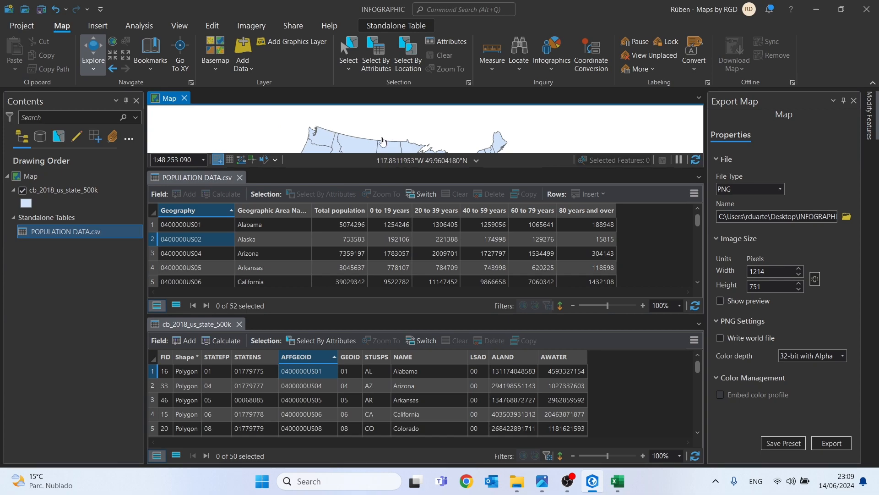
drag(383, 141, 387, 102)
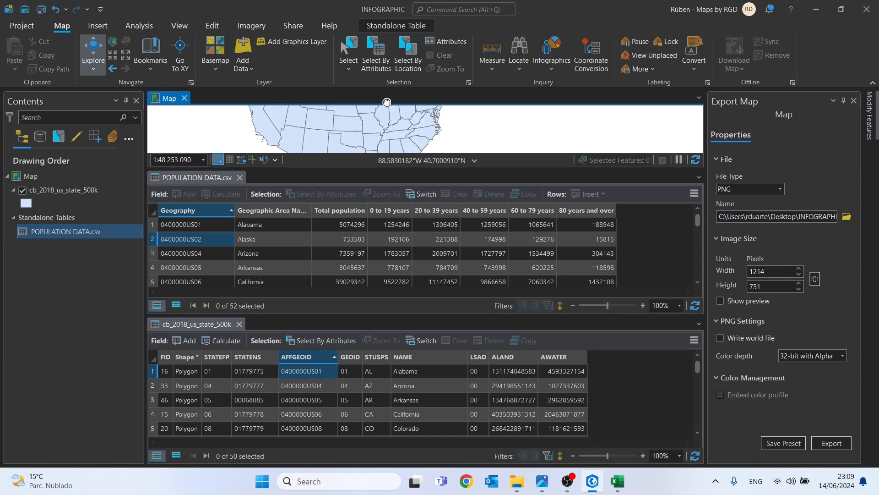
click(235, 166)
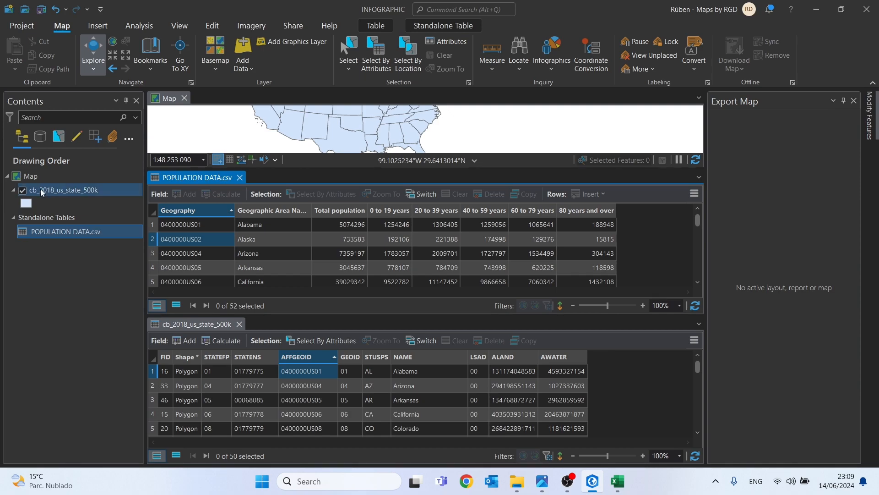
- Join POPULATION DATA.csv to the cb_2018_us_state_500k layer, matching AFFGEOID to Geography and keeping all target features, and review the joined fields
click(40, 189)
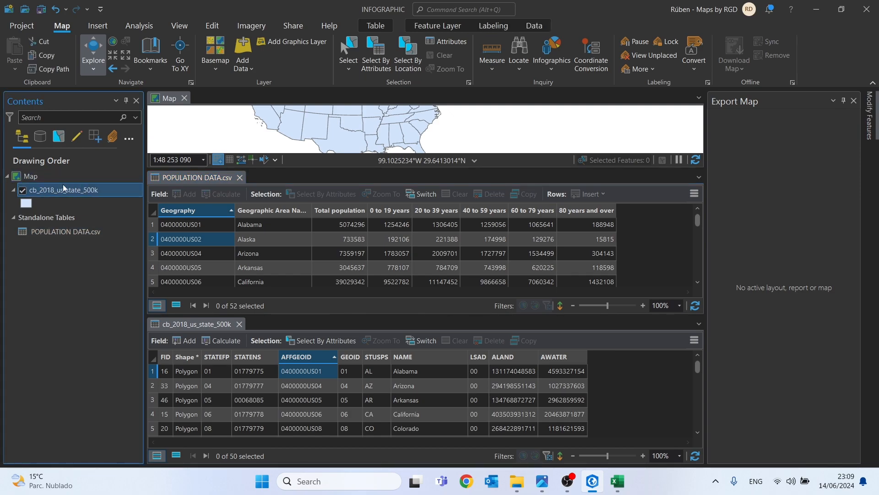
right_click(63, 188)
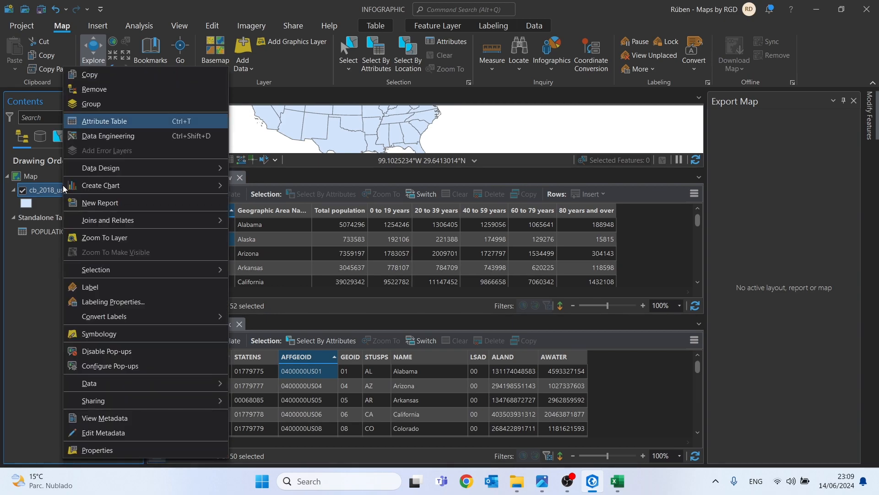
mouse_move(143, 217)
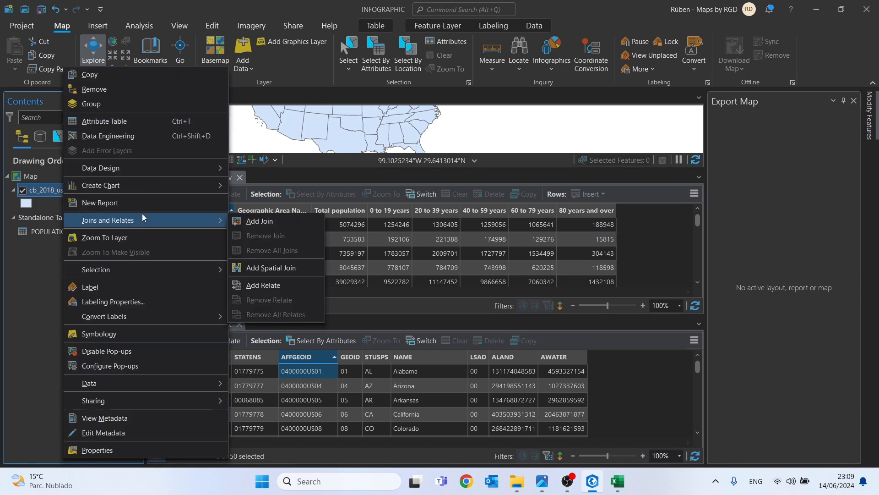
click(250, 223)
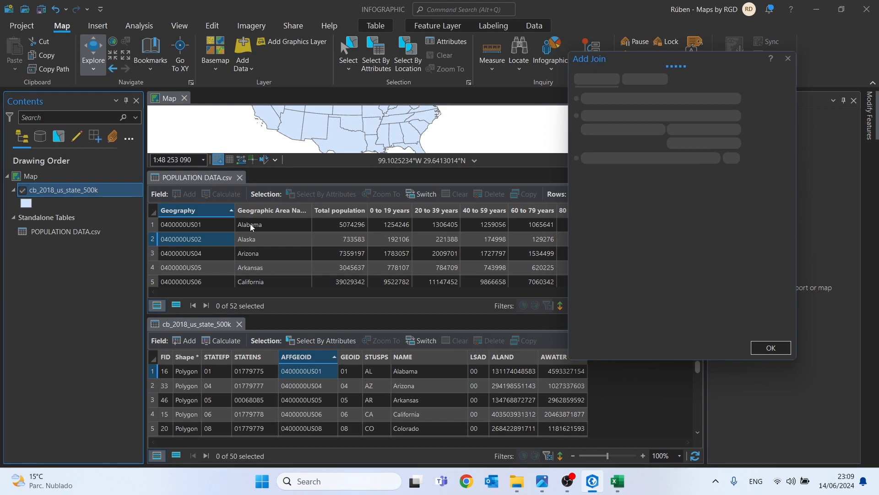
drag(621, 58, 526, 120)
click(507, 147)
click(546, 169)
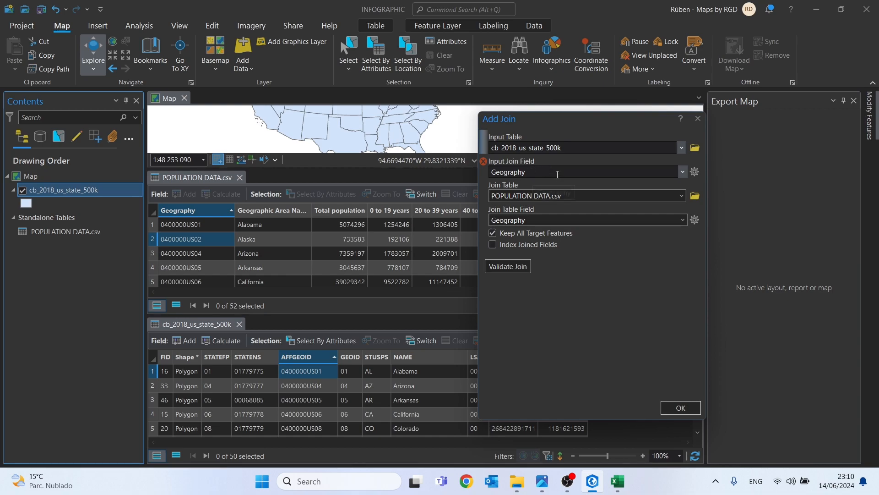
click(173, 325)
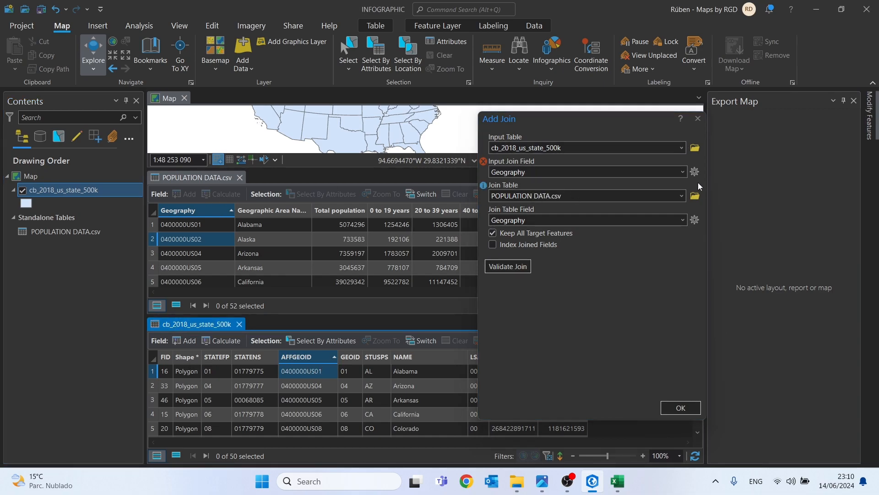
click(682, 171)
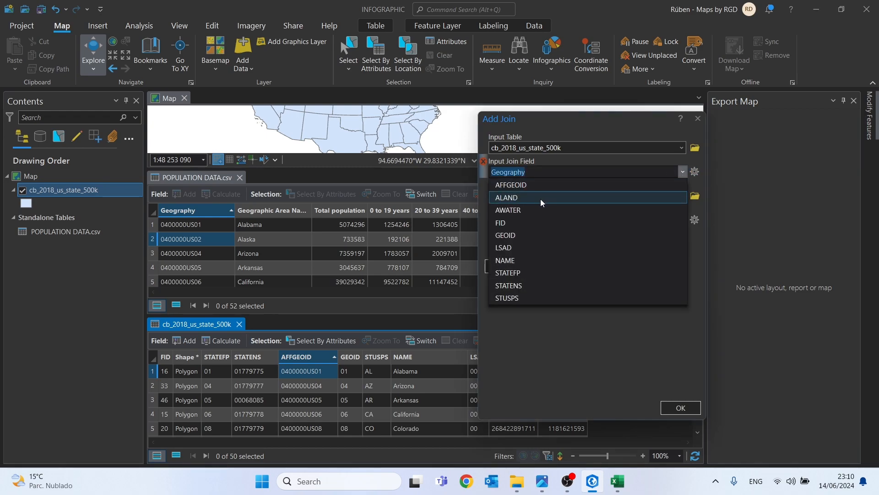
click(519, 185)
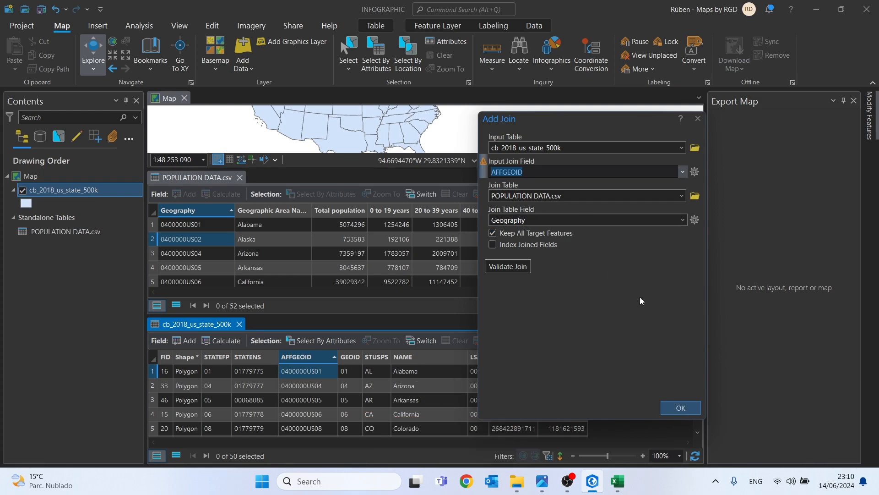
click(680, 407)
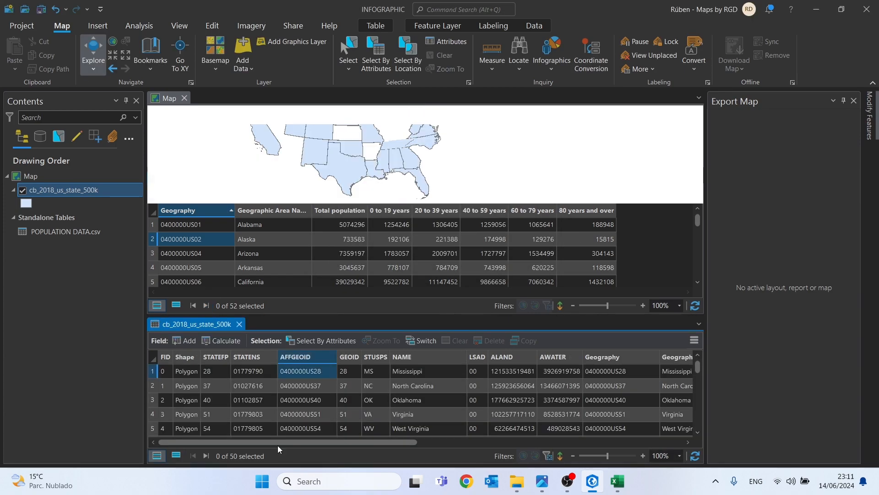
drag(277, 444, 635, 447)
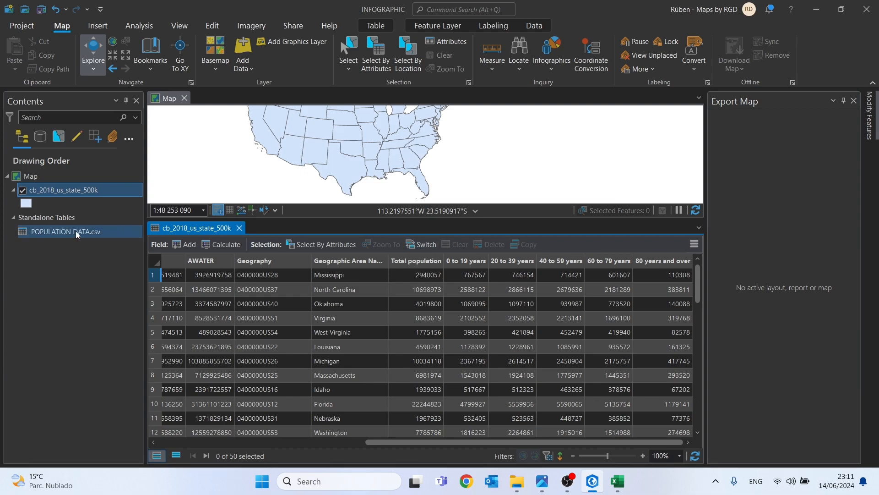
- Sort the joined states table by Total population in descending order, review its columns, and close the table
double_click(417, 261)
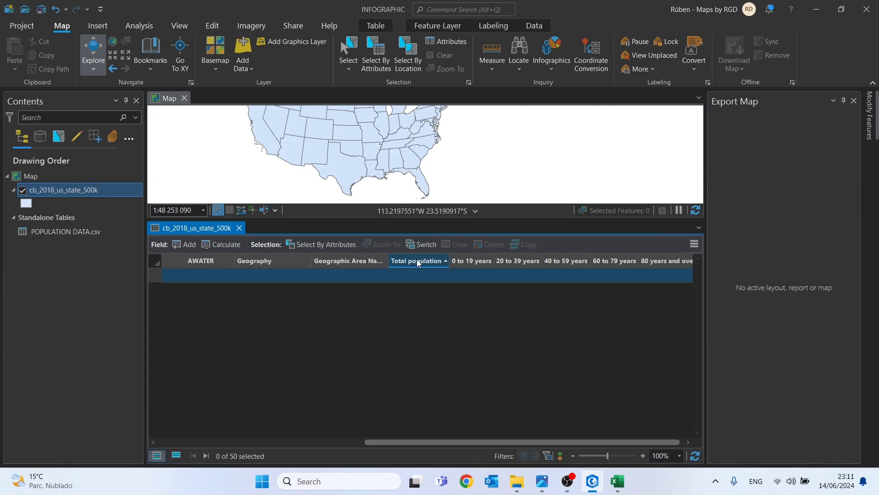
double_click(417, 261)
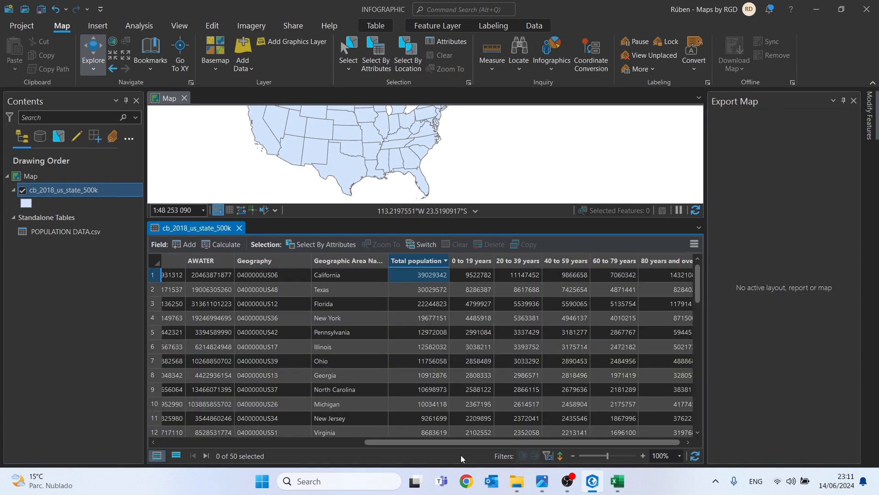
drag(454, 442, 229, 426)
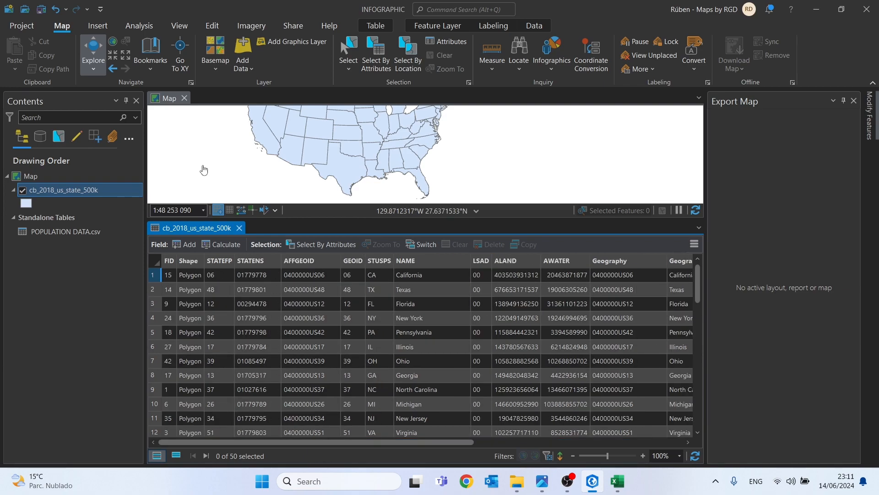
click(239, 228)
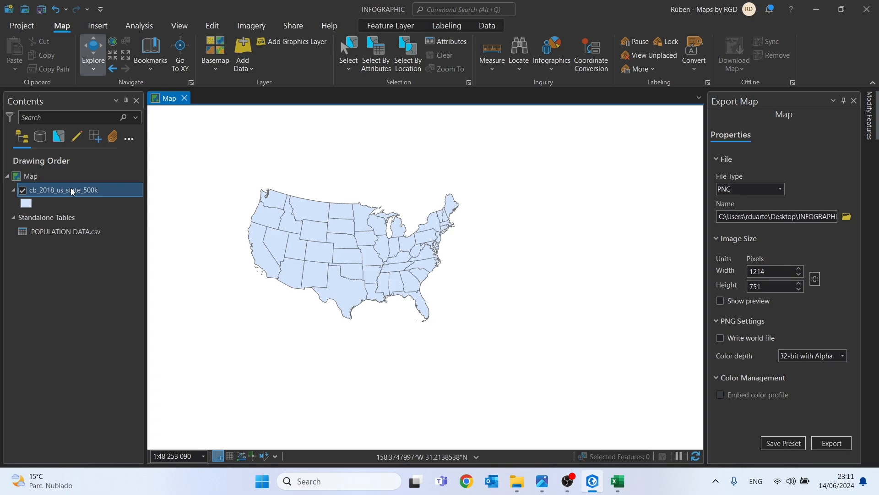
- Open the symbology of the cb_2018_us_state_500k layer, close the Export Map settings, and set the symbology to Charts with the Pie Chart type
right_click(71, 187)
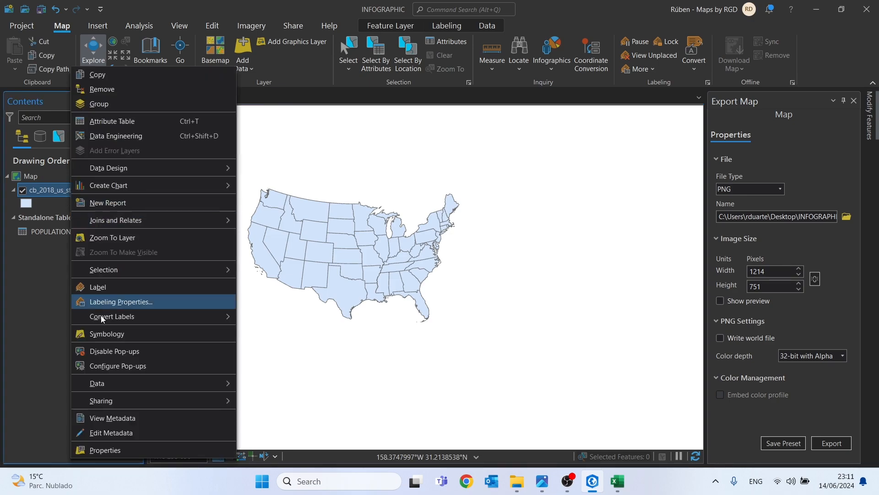
click(98, 333)
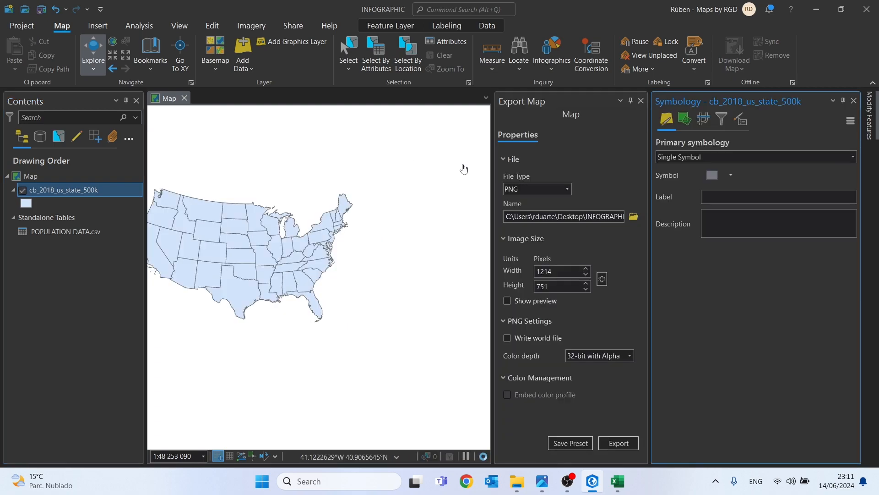
click(640, 101)
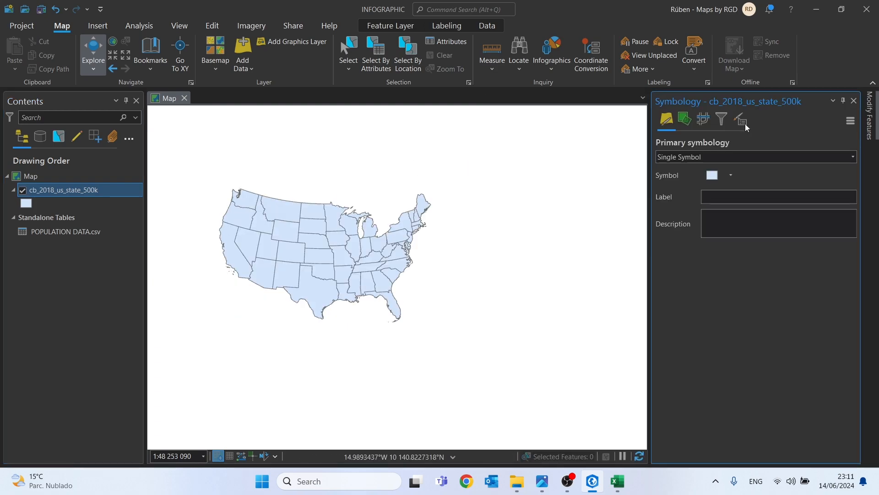
click(685, 158)
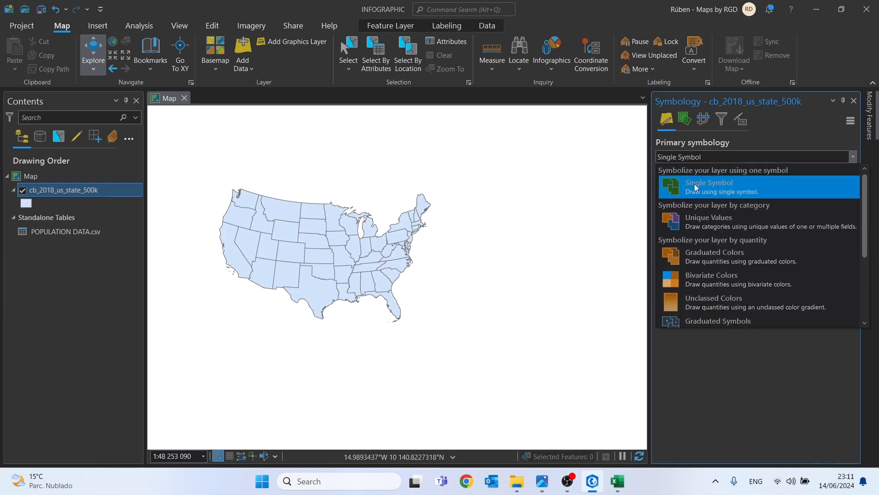
scroll(696, 192, down, 3)
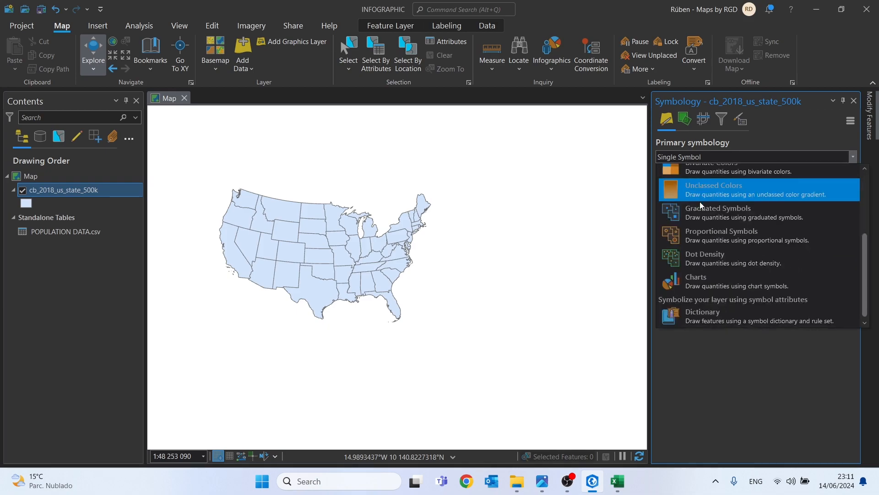
click(704, 284)
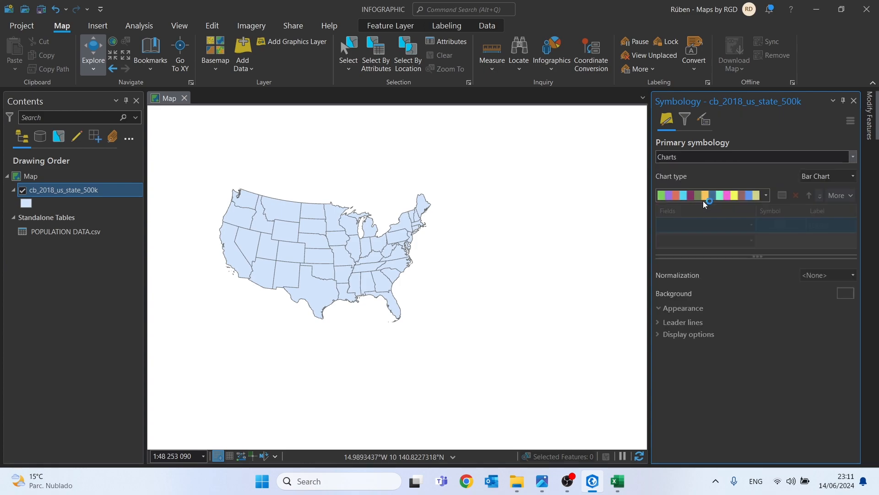
click(851, 177)
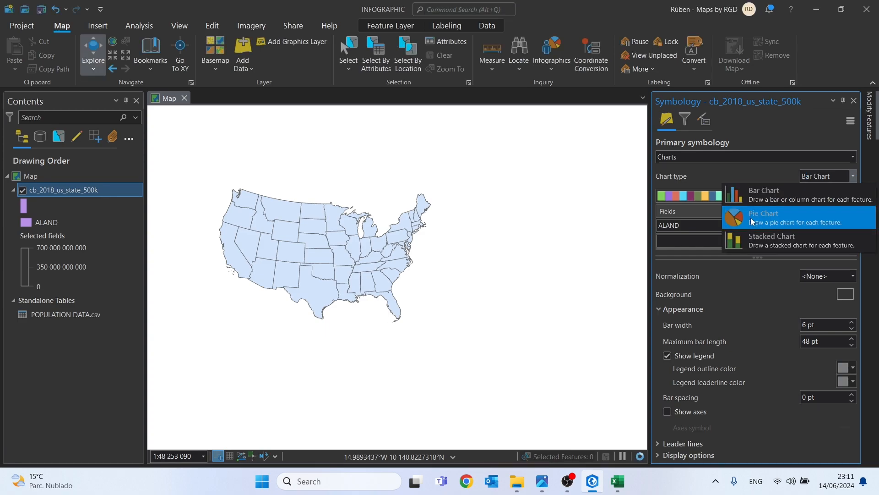
click(751, 219)
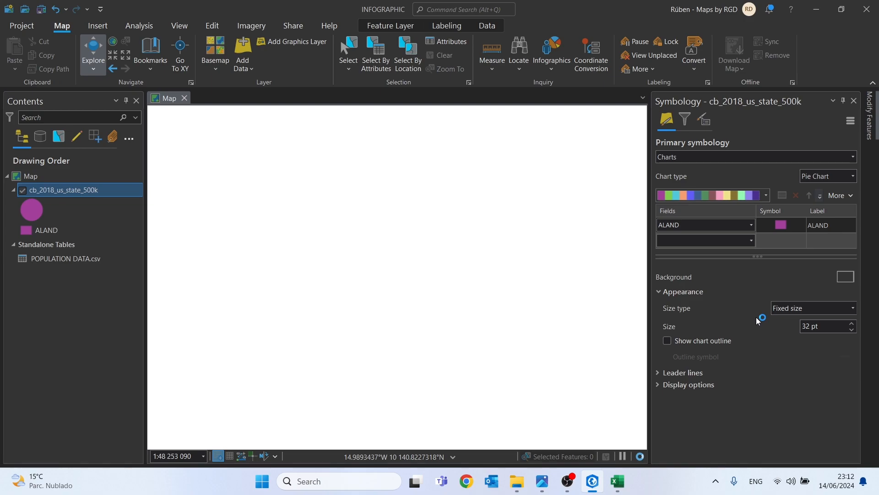
- Set the pie chart fields to 0 to 19, 20 to 39, 40 to 59, 60 to 79, and 80 years and over
click(751, 225)
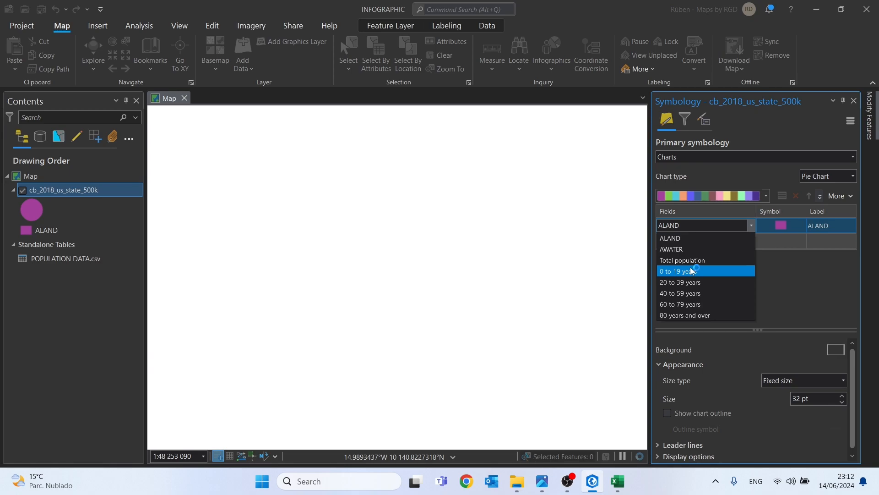
click(692, 271)
click(751, 241)
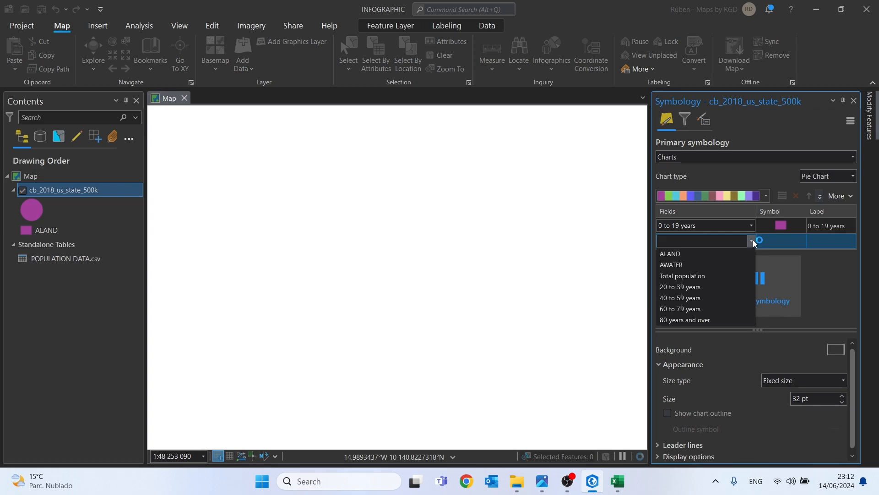
click(725, 286)
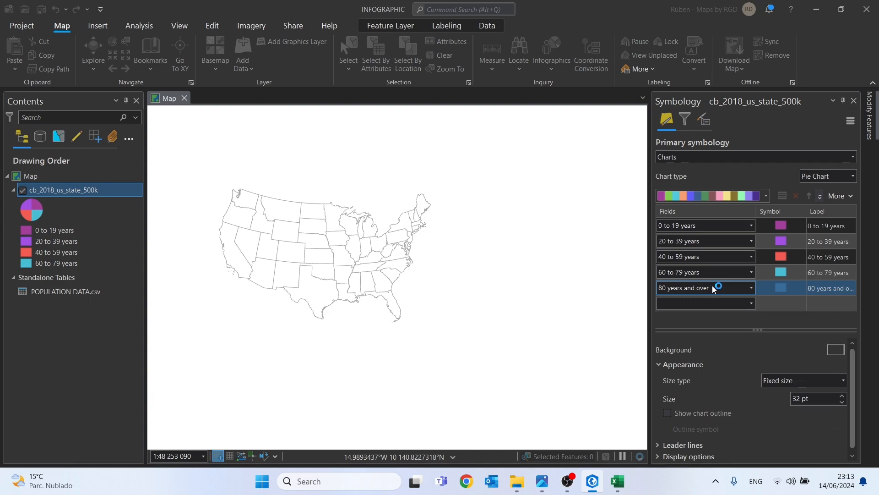
- Color the 0 to 19 years slice Beryl Green (#73FFDF) and the 20 to 39 years slice light blue (#73DFFF)
click(782, 225)
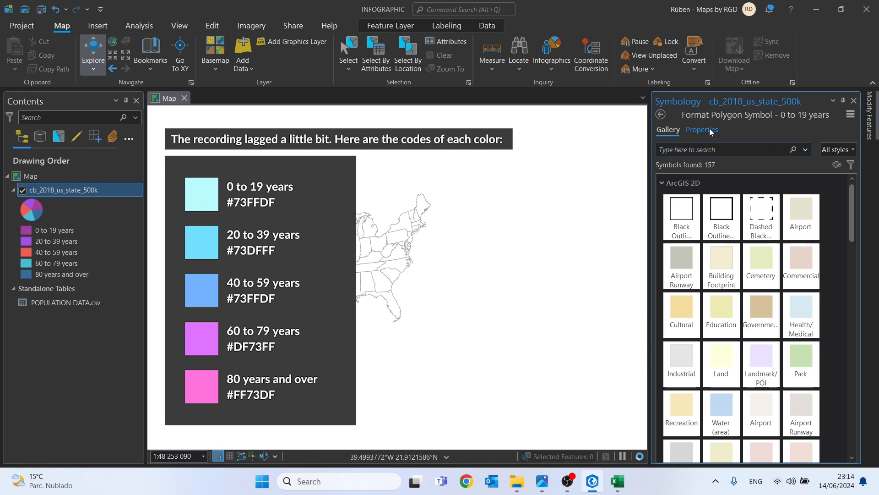
click(711, 132)
click(847, 187)
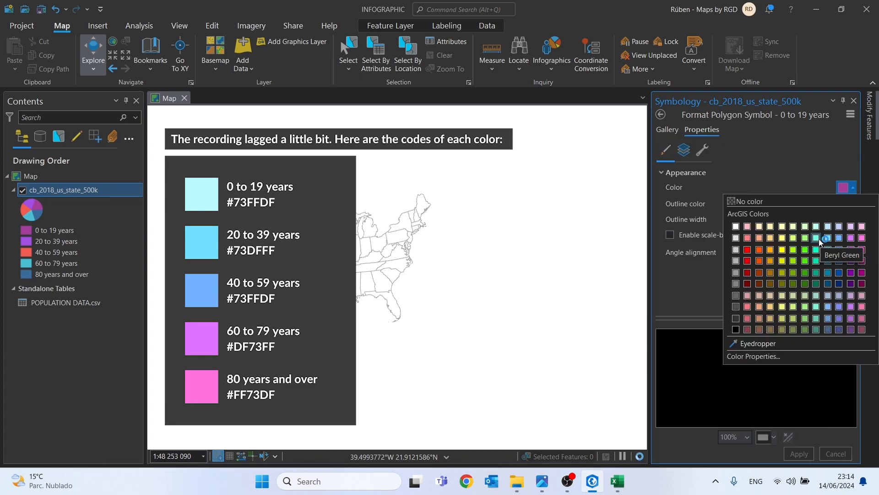
click(817, 238)
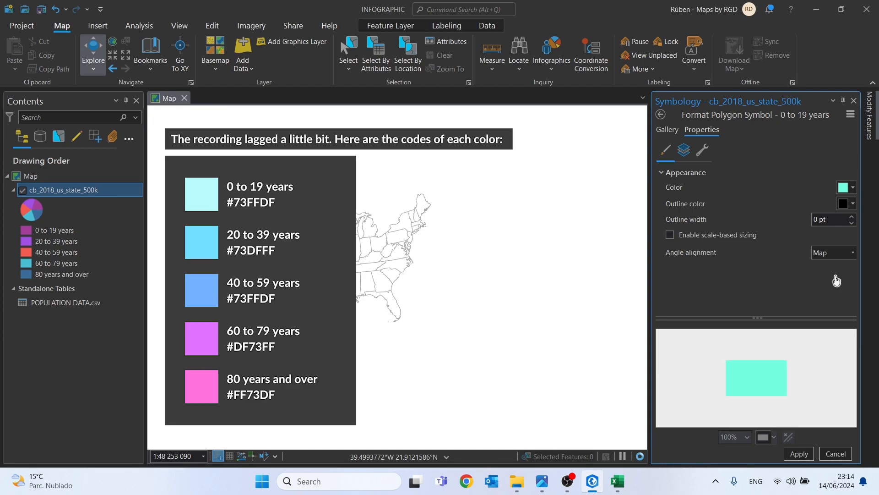
click(26, 244)
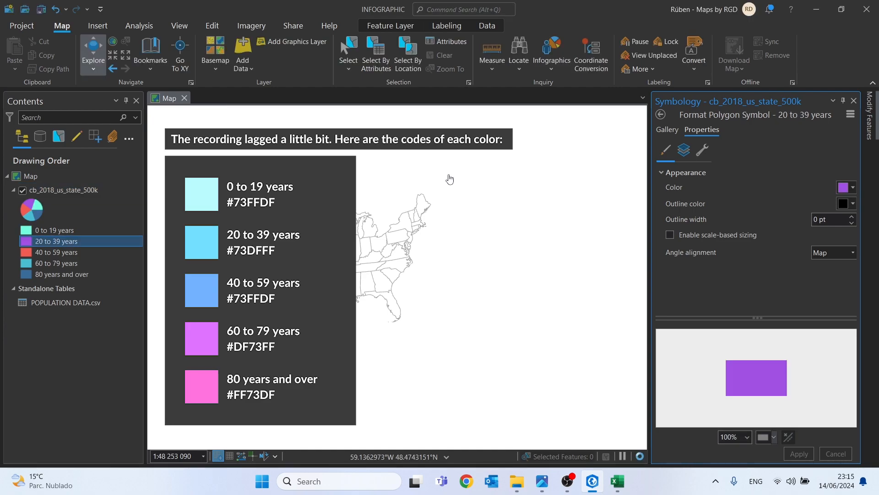
click(843, 188)
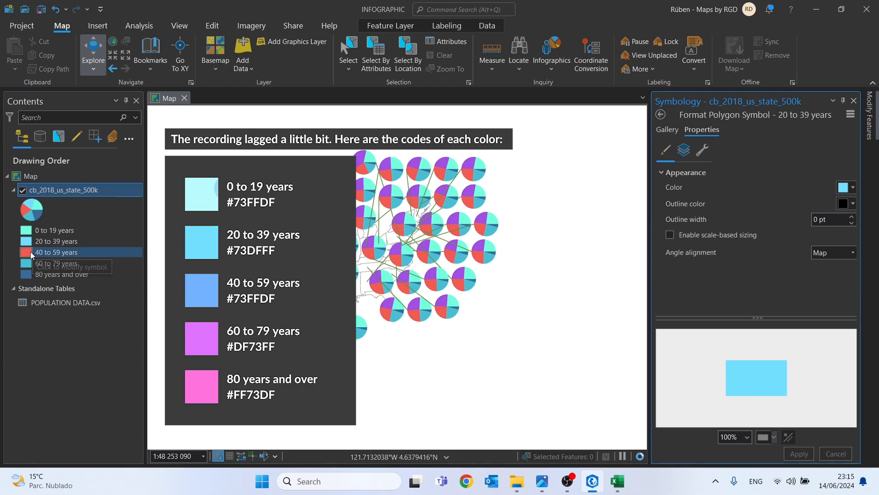
- Change the color of the 40 to 59 years slice to Yogo Blue and apply it
click(30, 251)
click(846, 188)
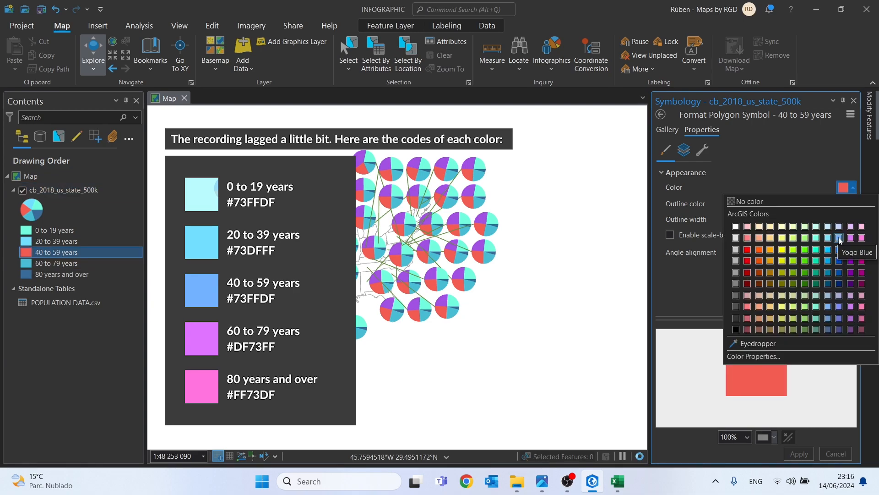
click(840, 240)
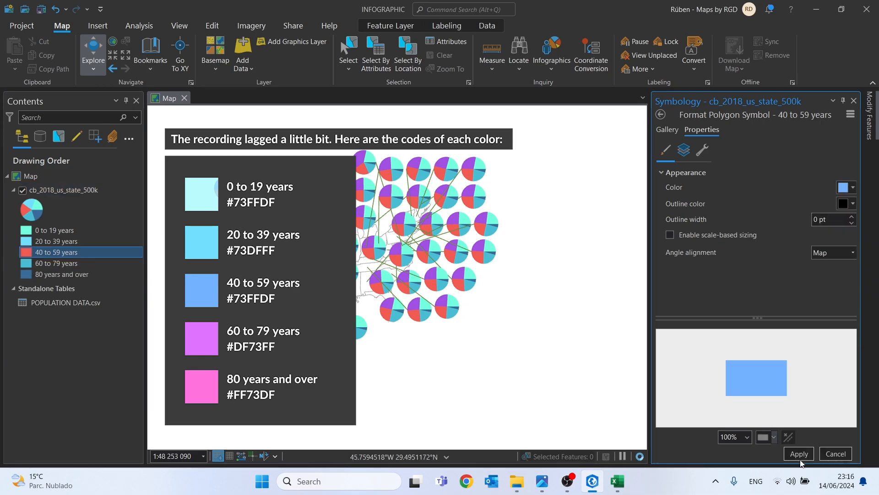
click(799, 453)
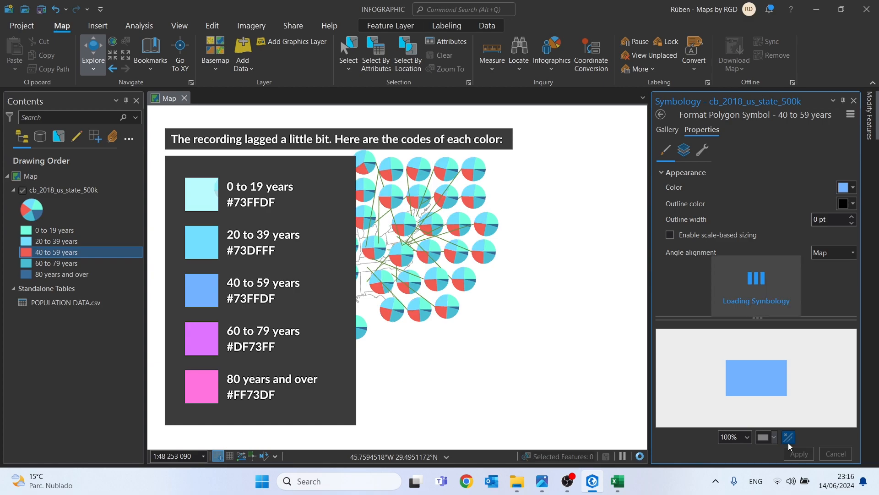
- Color the 60 to 79 years slice violet (#DF73FF) and the 80 years and over slice pink (#FF73DF)
click(28, 264)
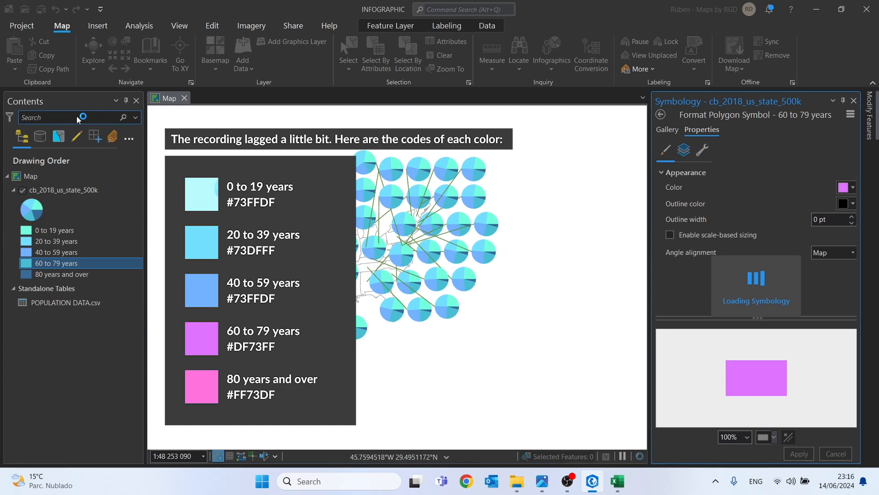
click(28, 273)
click(840, 188)
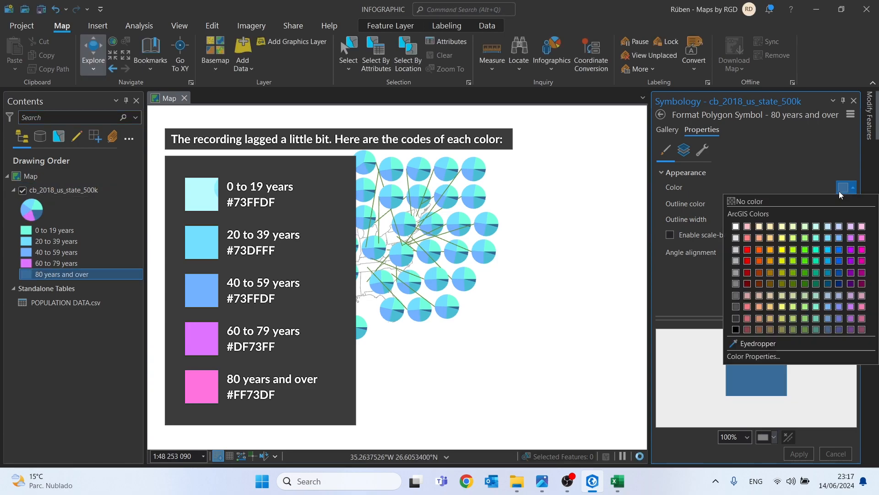
click(862, 238)
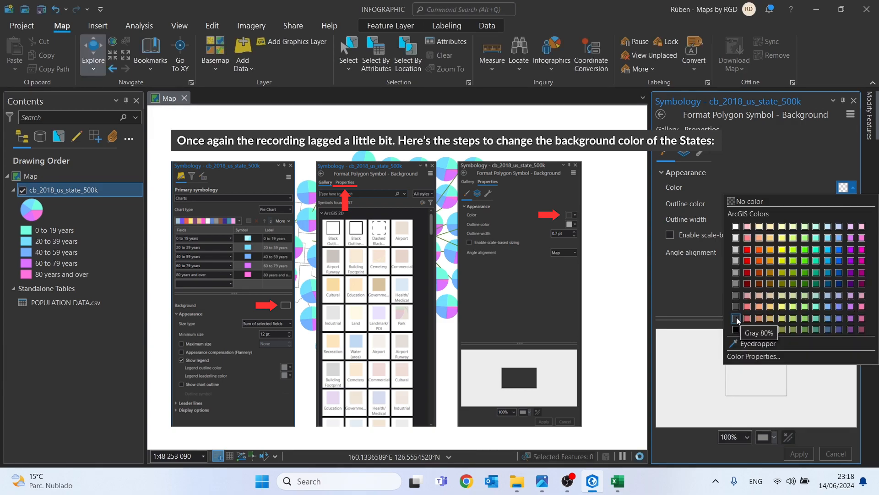
- Fill the states' background symbol with Gray 80% and turn off the prevention of chart overlap for the pie charts
click(736, 318)
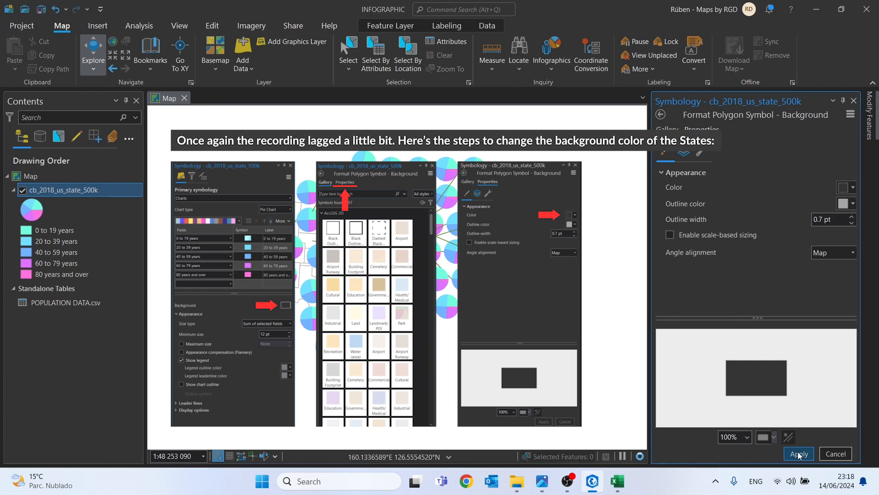
click(799, 454)
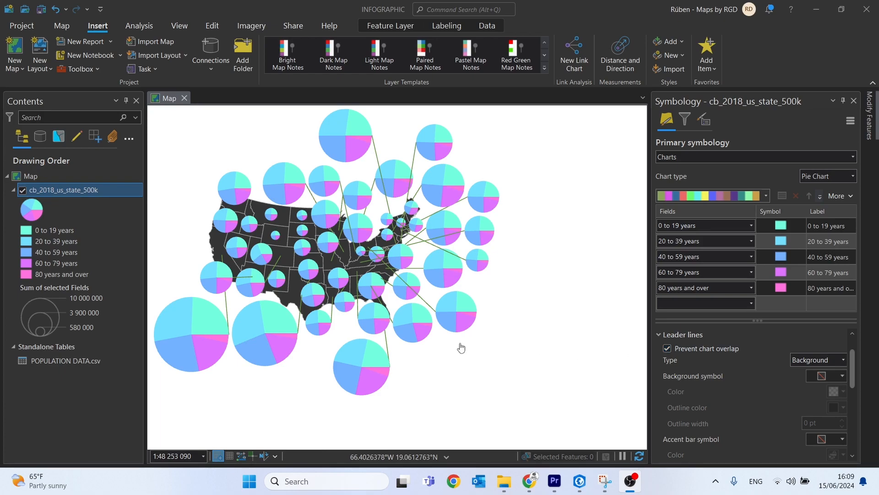
click(667, 349)
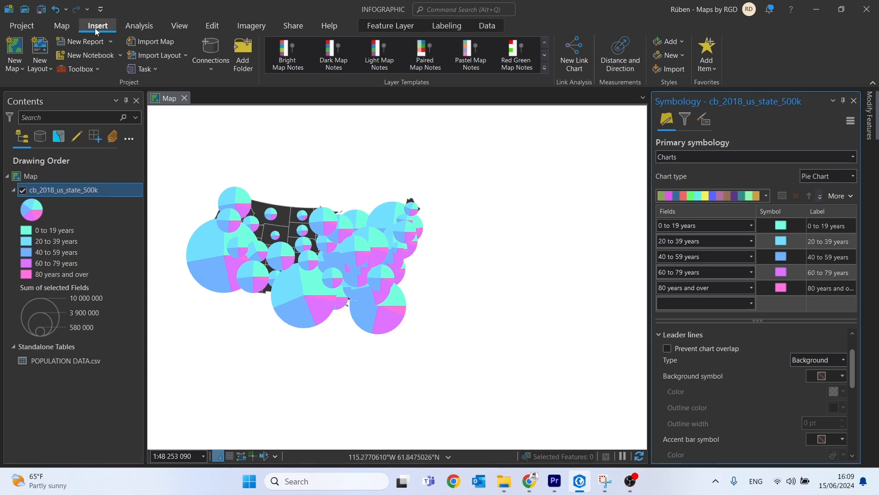
- Create an A3 landscape layout and insert a map frame with the map's 1:48 253 090 view covering nearly the whole page
click(41, 57)
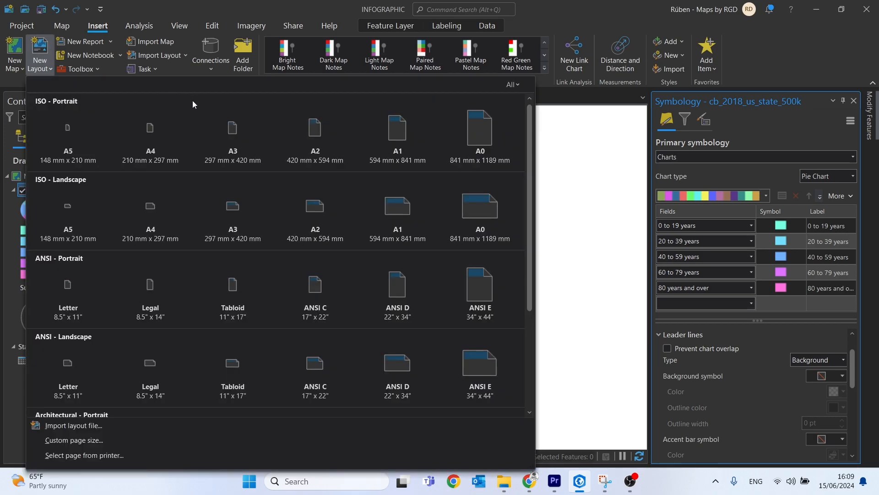
click(230, 218)
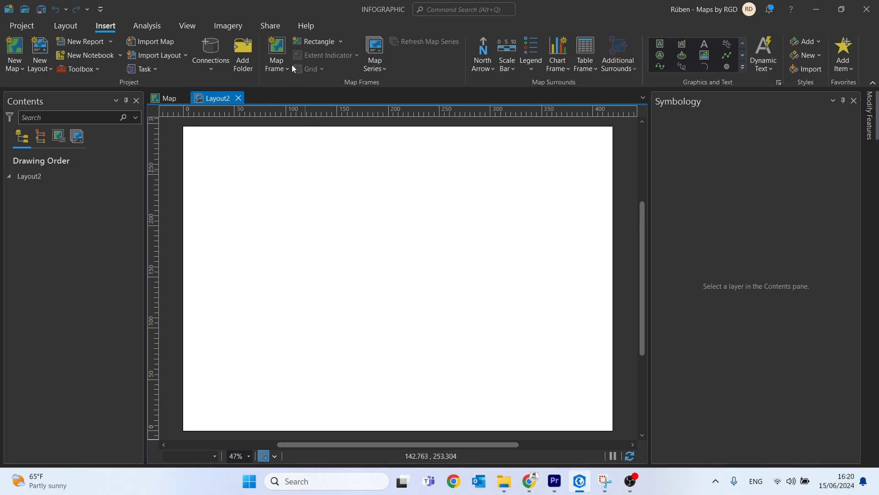
click(280, 61)
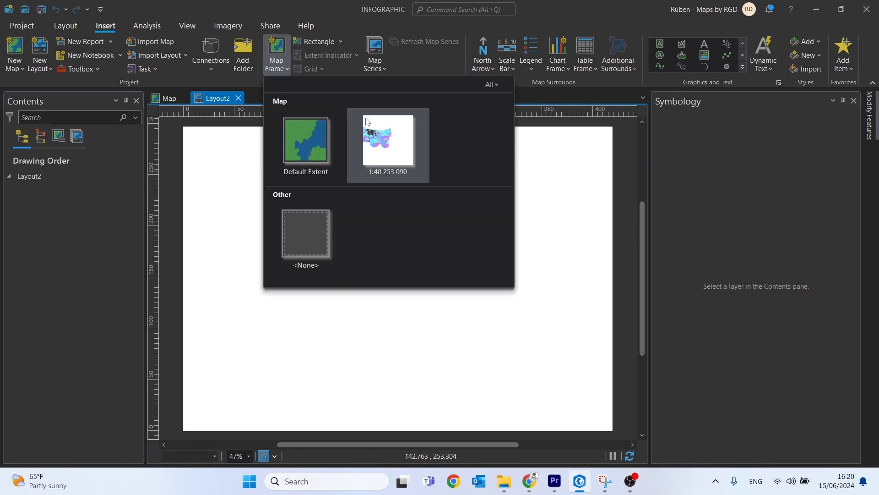
click(384, 141)
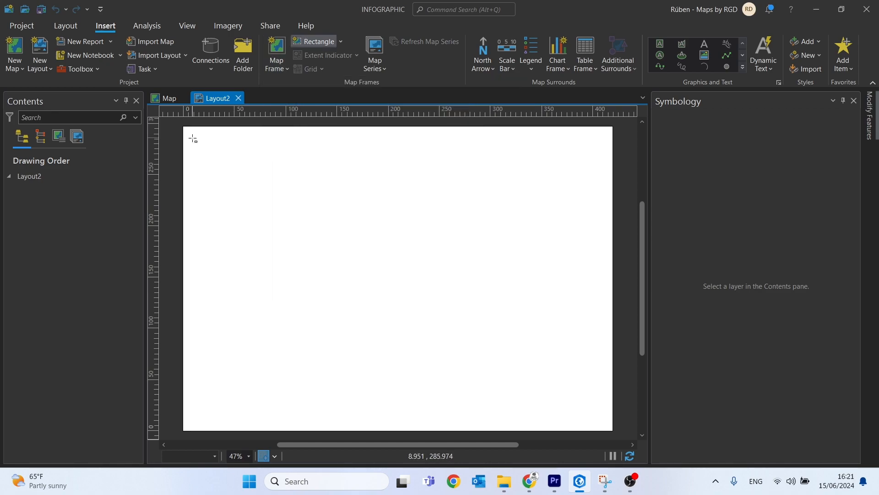
mouse_move(192, 137)
mouse_down()
mouse_move(587, 366)
mouse_move(589, 414)
mouse_move(608, 426)
mouse_up()
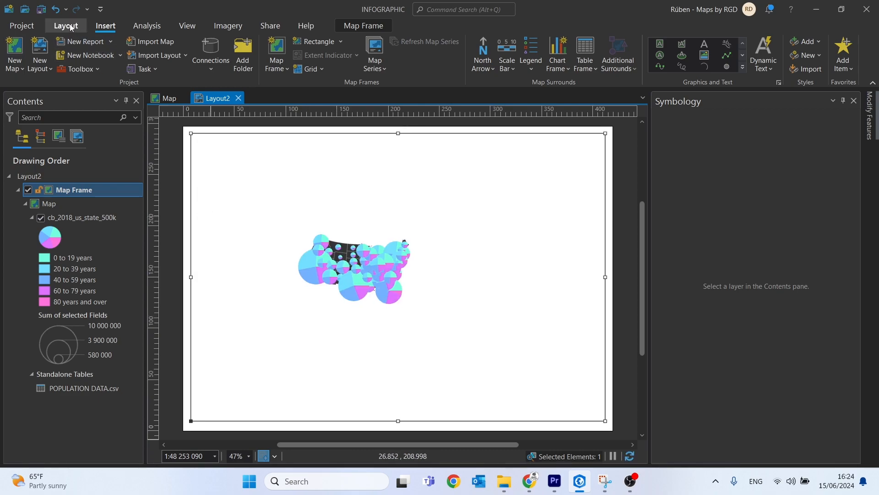
click(71, 27)
scroll(494, 63, down, 1)
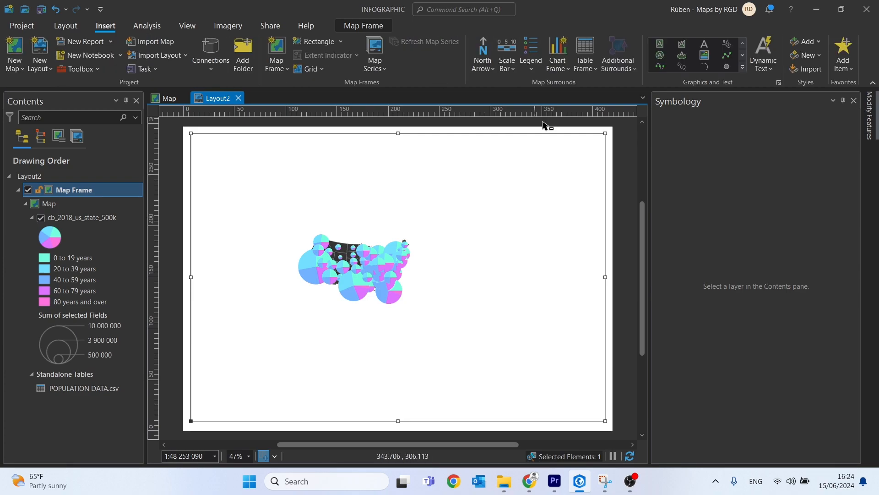
- Within the activated map frame, enlarge the map to a scale of 1:13 069 365 so the contiguous states fill the frame, and close the activation
click(63, 26)
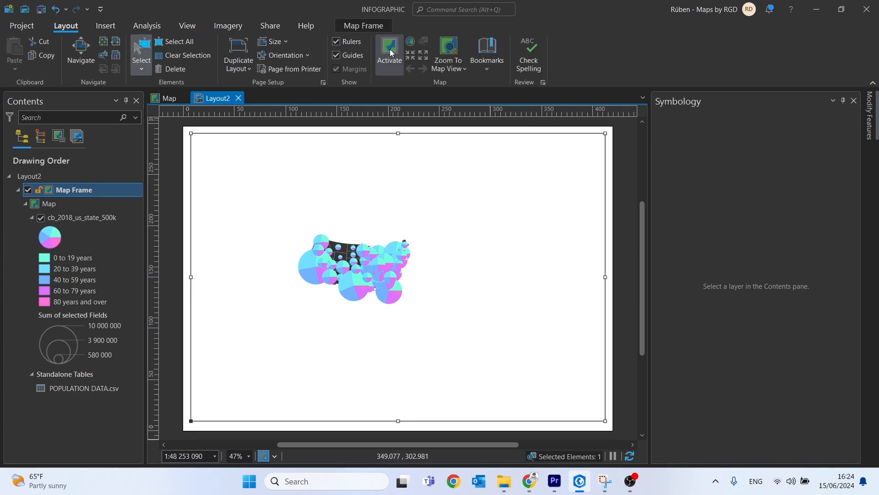
click(390, 53)
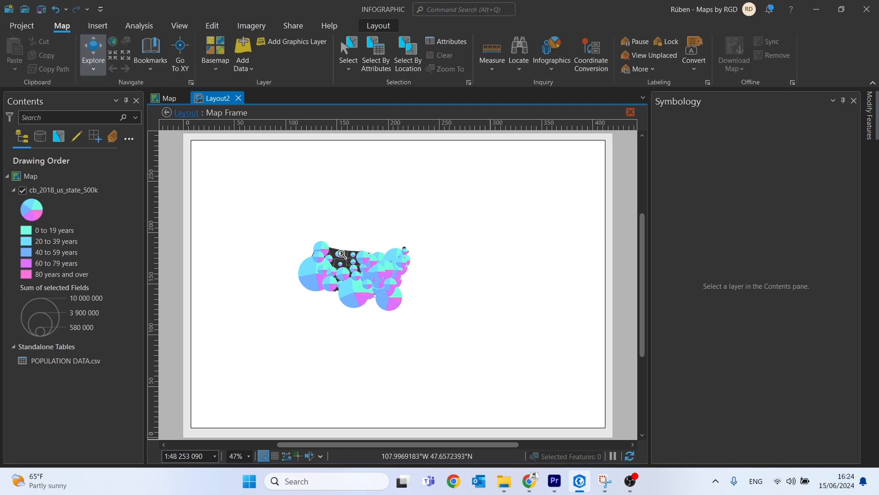
scroll(341, 253, up, 2)
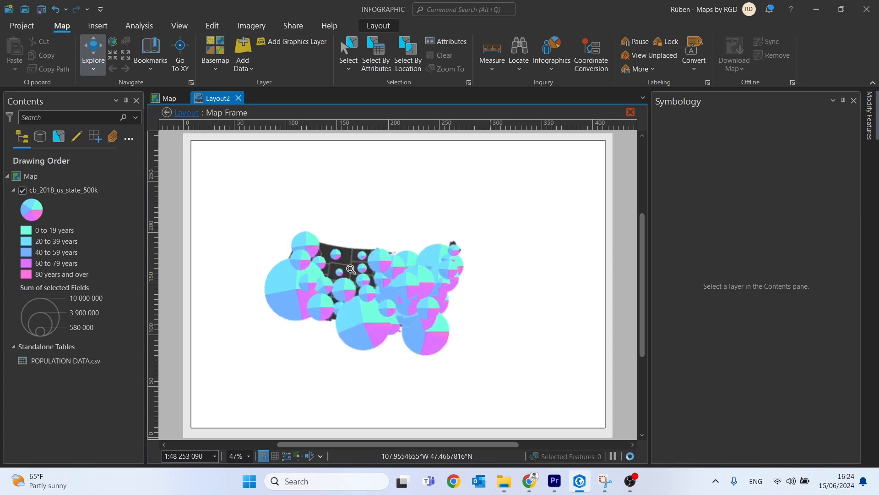
scroll(351, 269, up, 2)
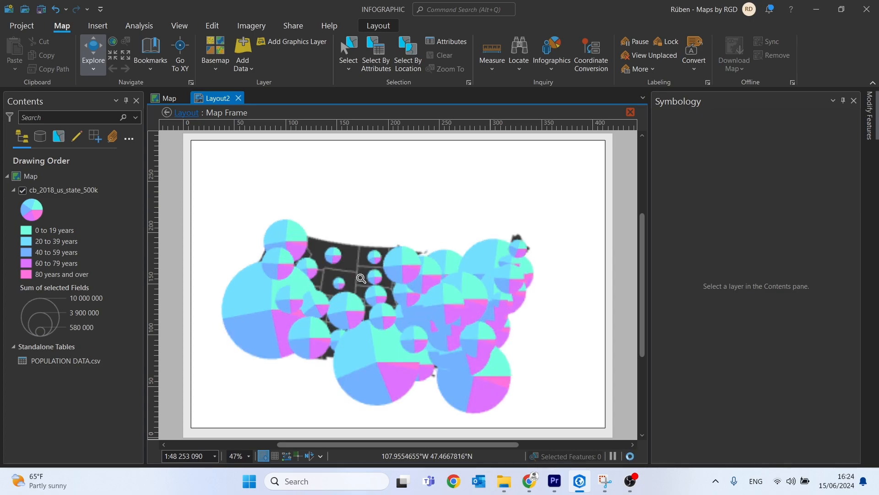
scroll(361, 279, up, 2)
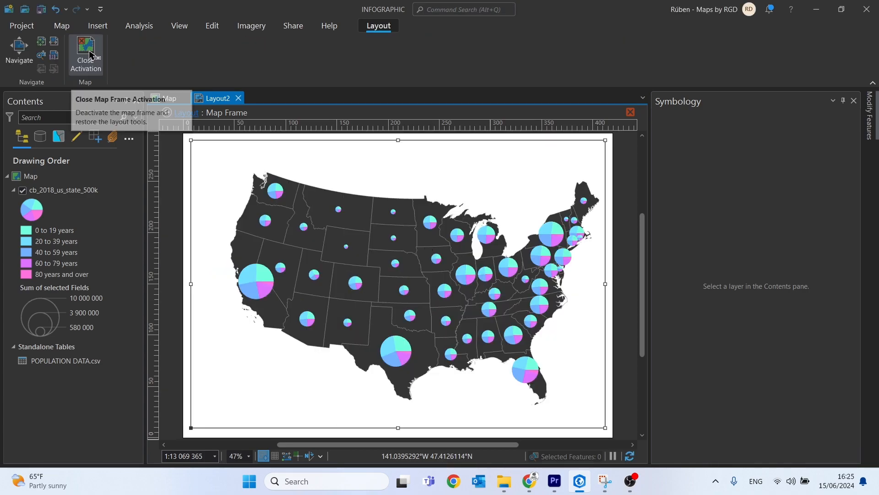
click(86, 51)
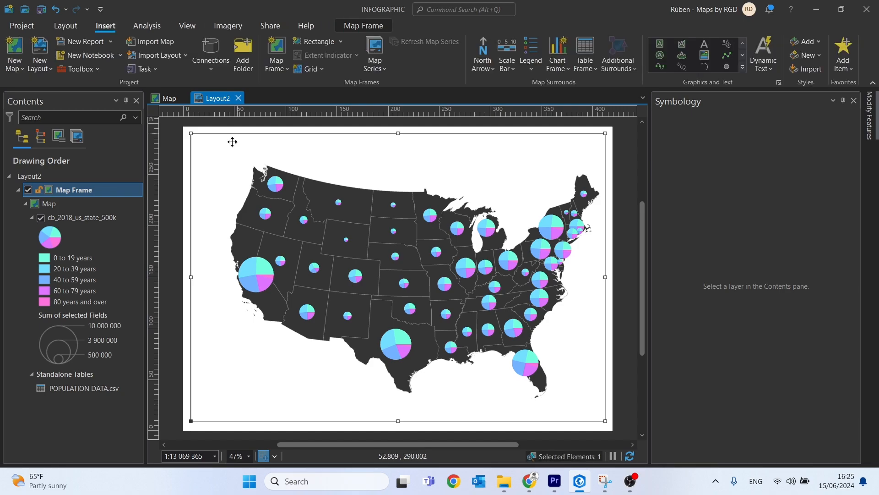
- Make the map frame's border invisible by setting its color to no color
double_click(274, 173)
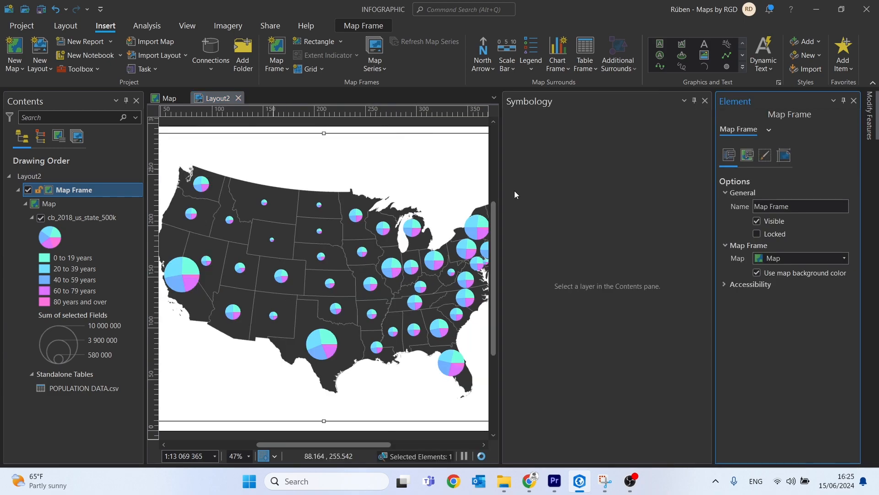
click(765, 156)
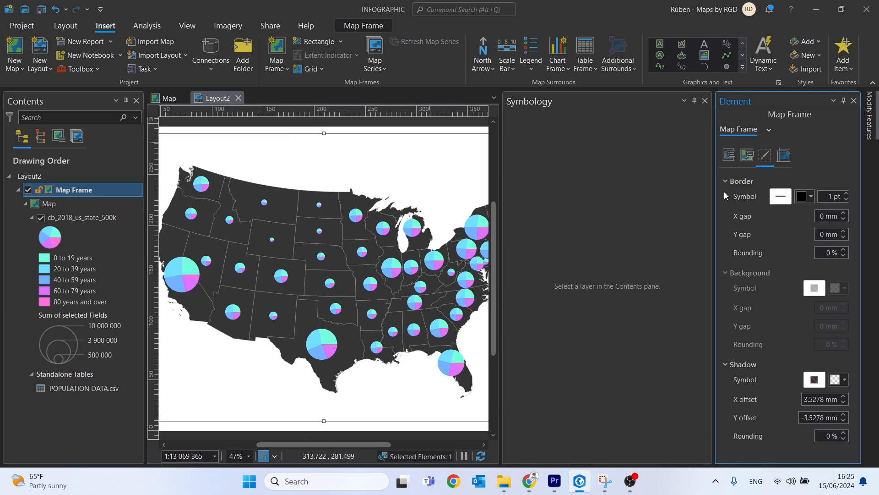
click(805, 197)
click(842, 362)
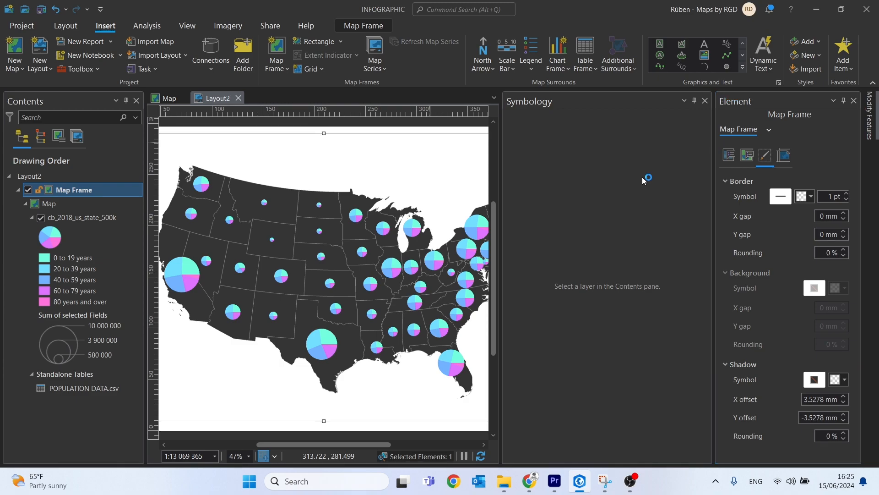
click(458, 129)
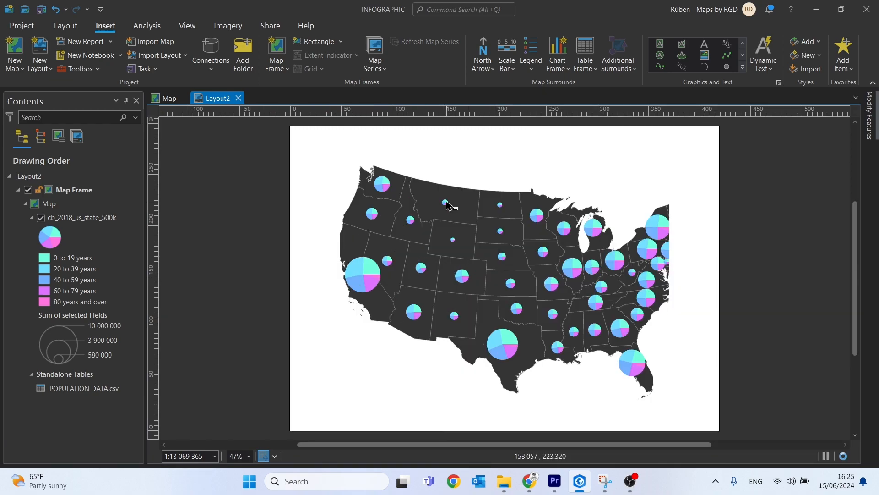
- Open the export settings for the layout
click(271, 26)
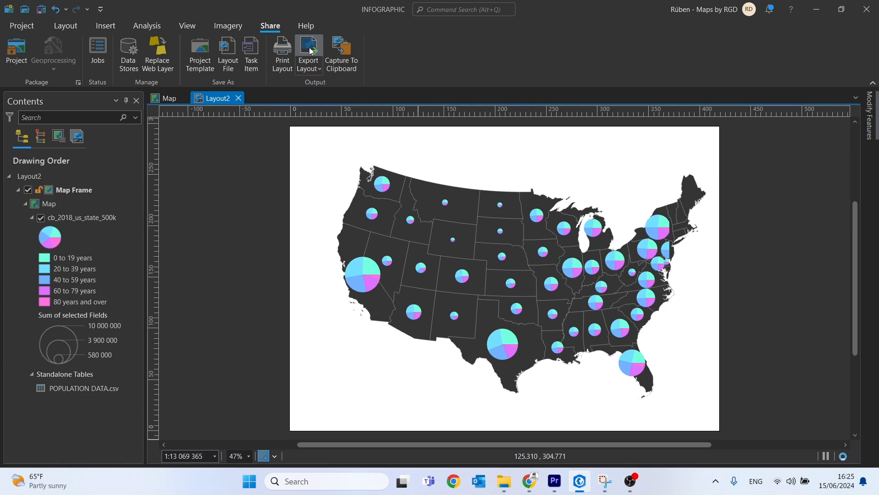
click(309, 49)
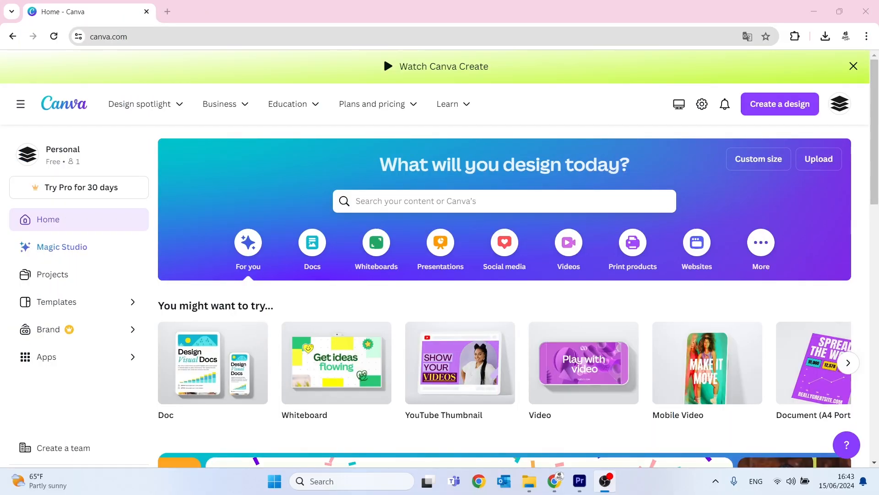
- Switch to Canva and create a 42 × 29.7 cm Poster (Double-Sided - A3 Landscape) design, searching for "a3 landscape"
mouse_move(444, 363)
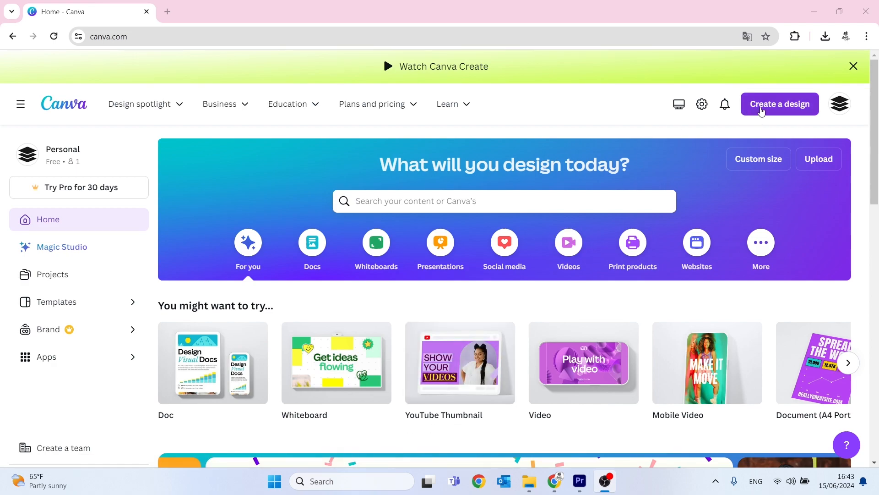
click(760, 111)
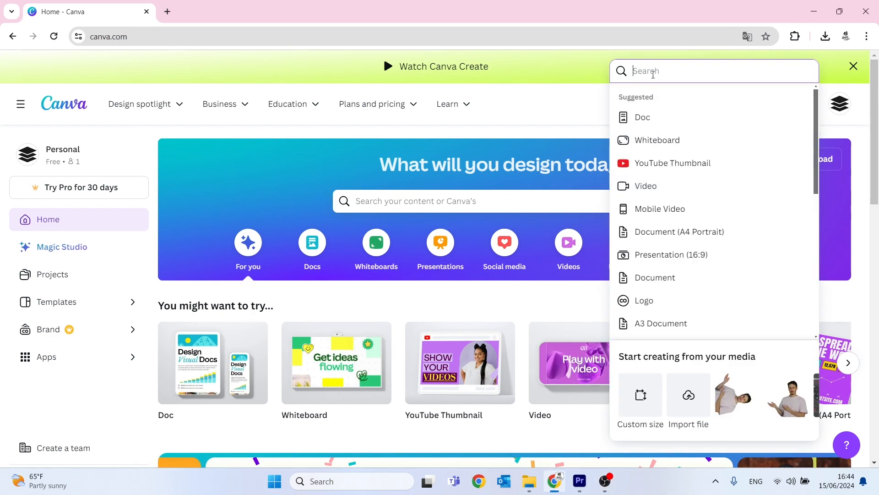
text(a)
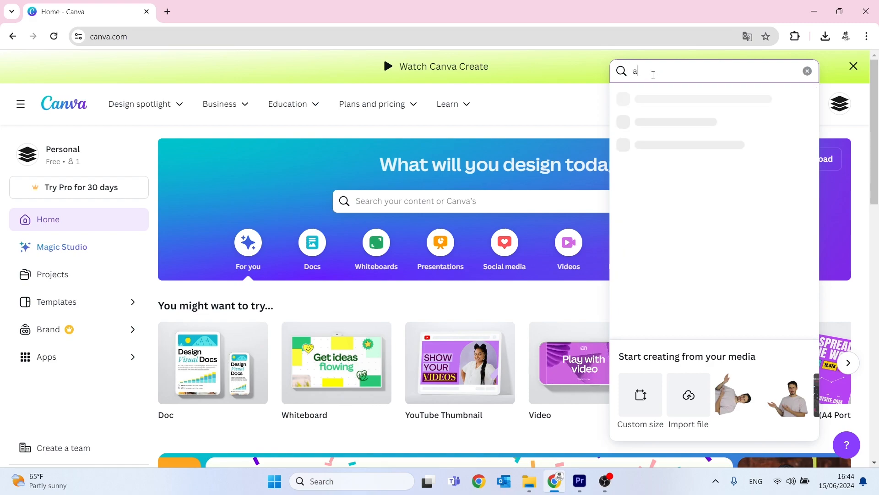
text(3 landscape)
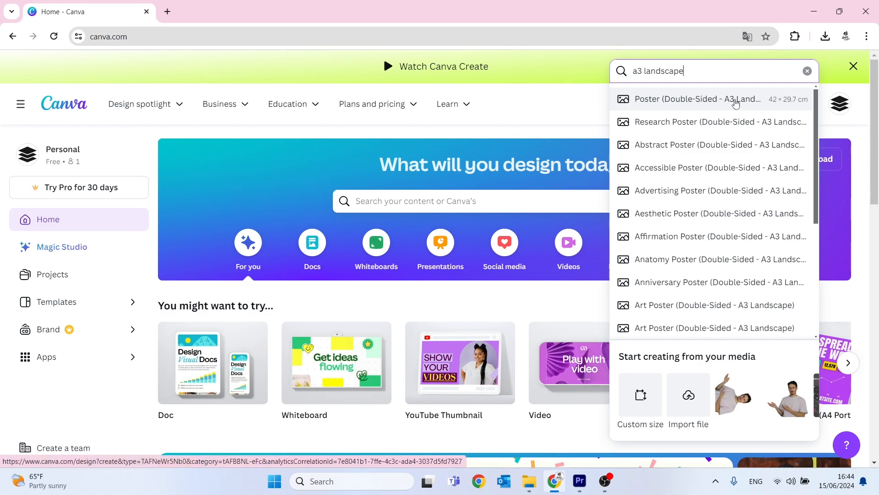
click(734, 102)
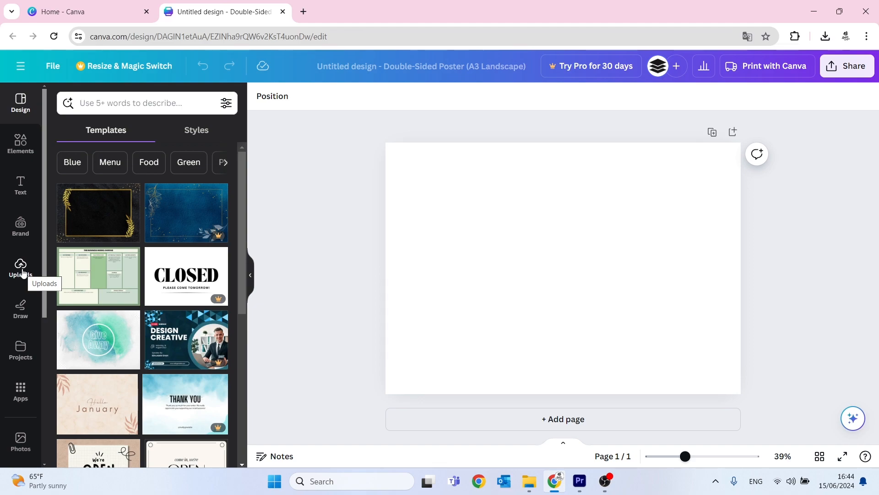
- Upload MAP.png from the INFOGRAPHICS folder and place it on the poster page
click(21, 268)
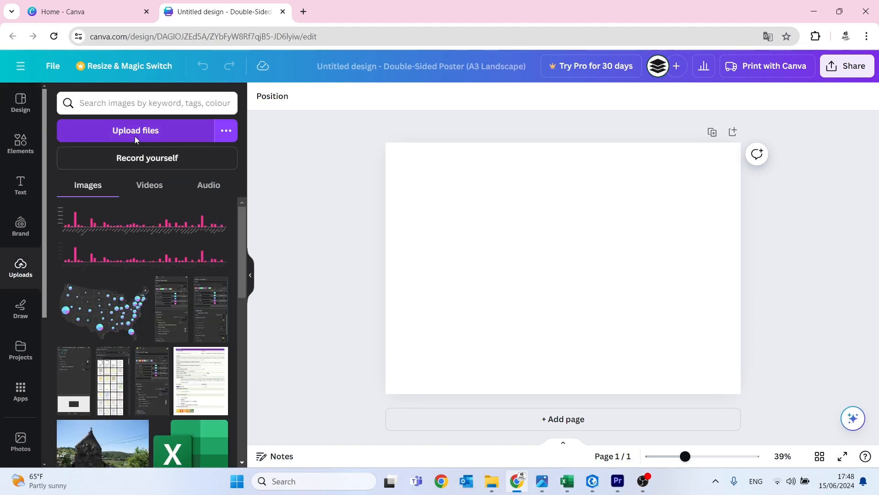
click(138, 137)
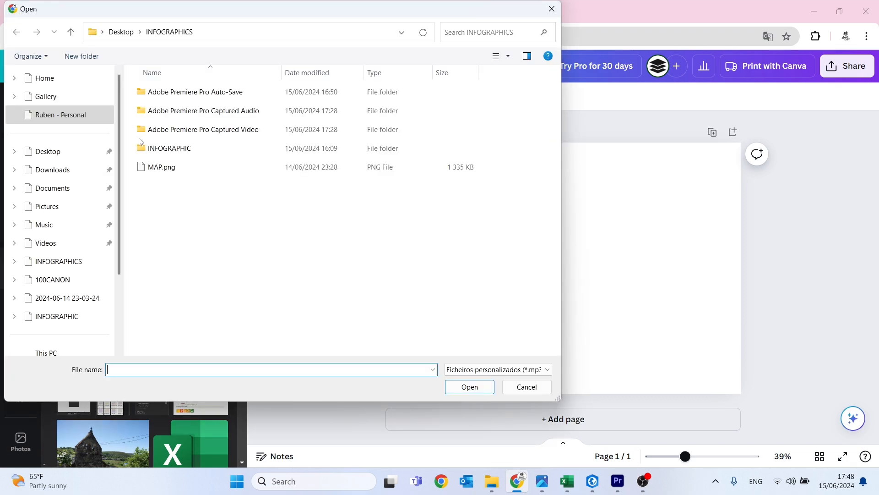
click(151, 167)
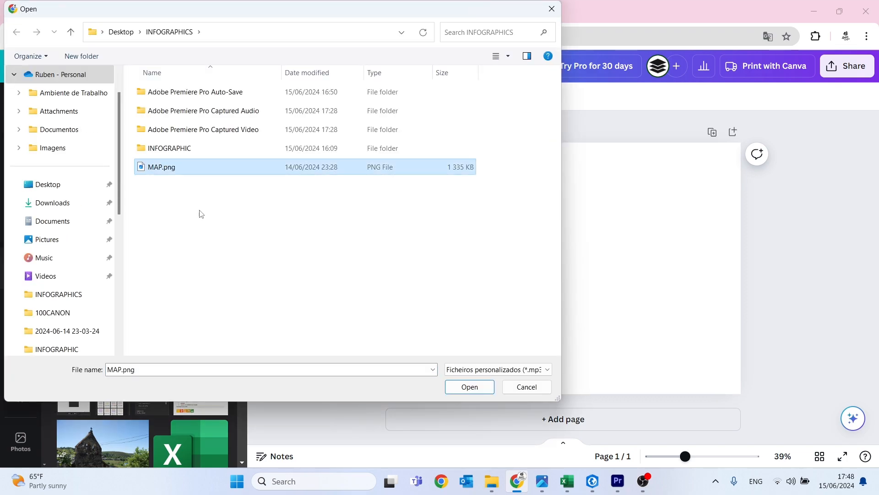
click(469, 386)
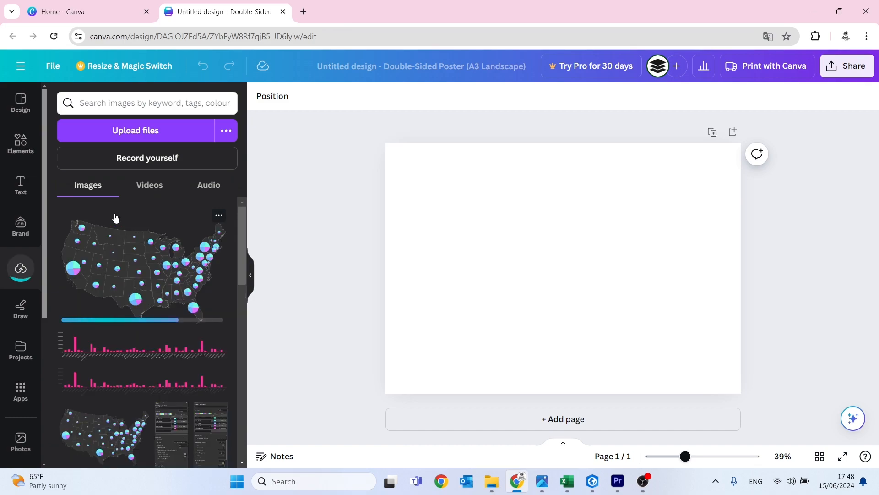
click(137, 268)
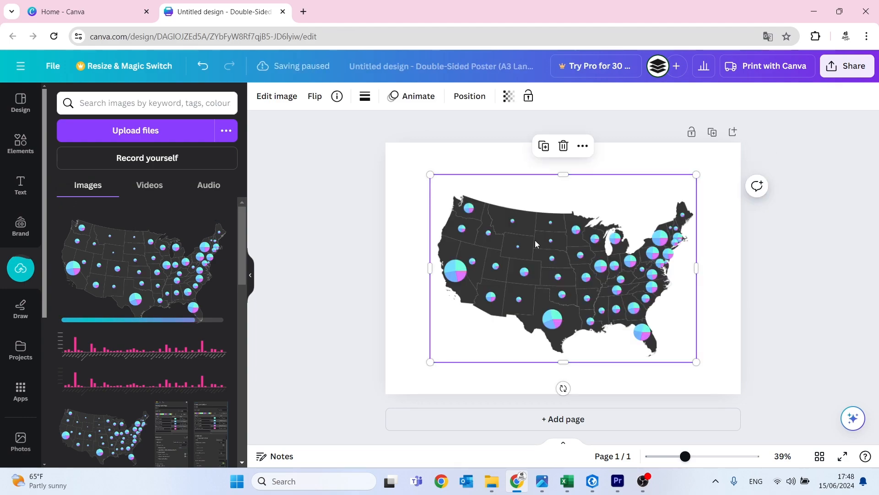
- Give the poster page a solid dark gray background color
click(426, 169)
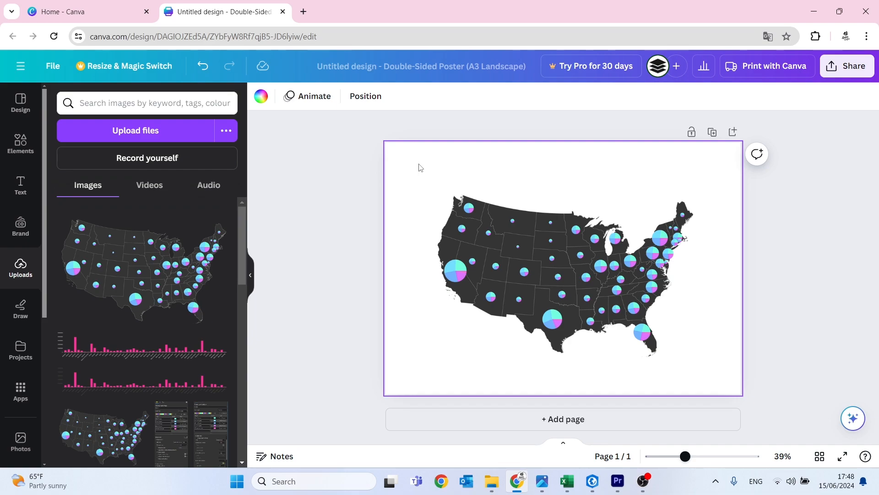
click(265, 104)
click(62, 165)
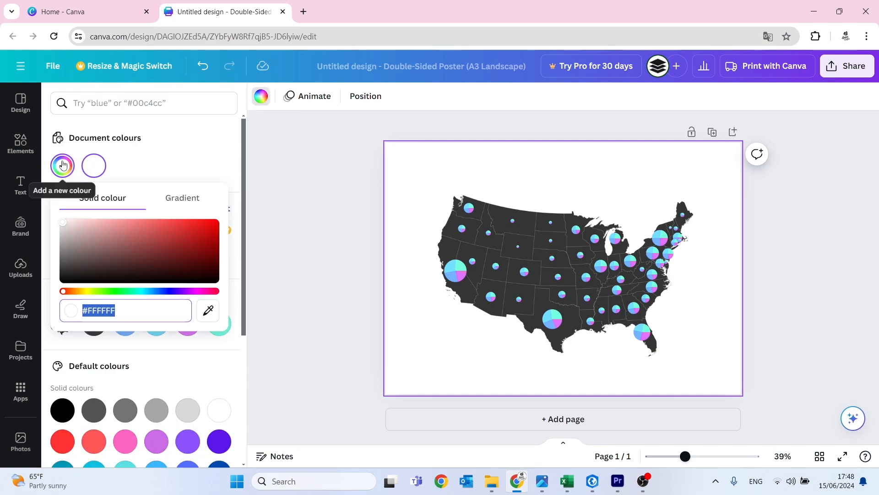
drag(72, 229, 31, 273)
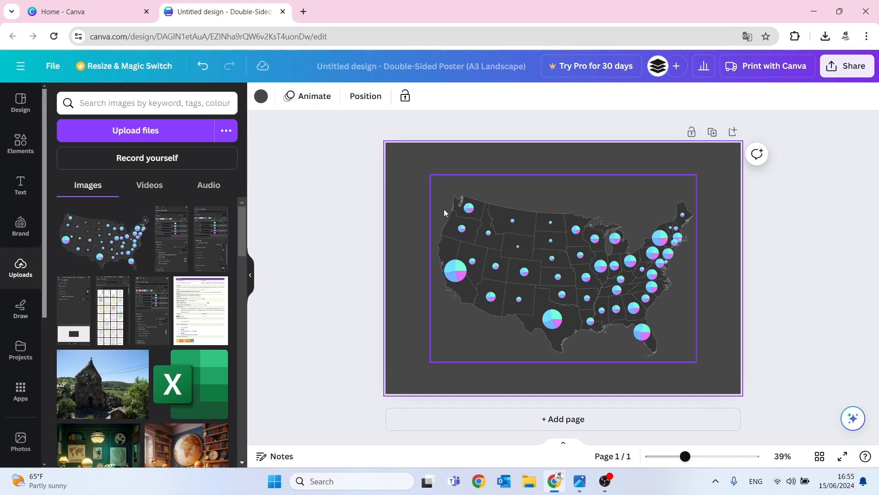
- Add a heading to the poster that reads "Population by Age - 2022"
click(21, 184)
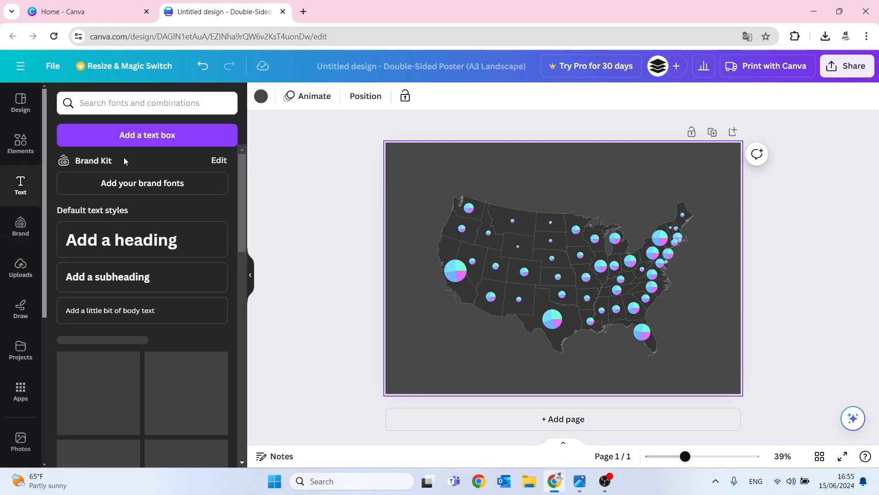
click(112, 246)
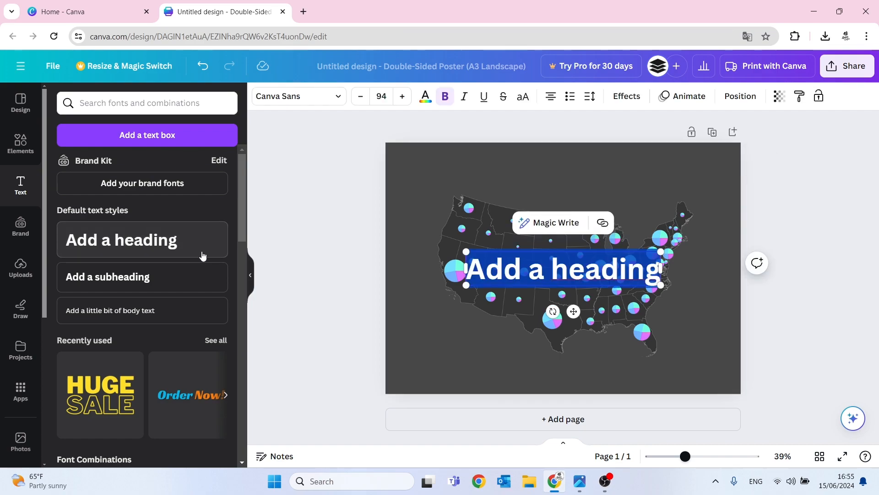
text(Population by Age)
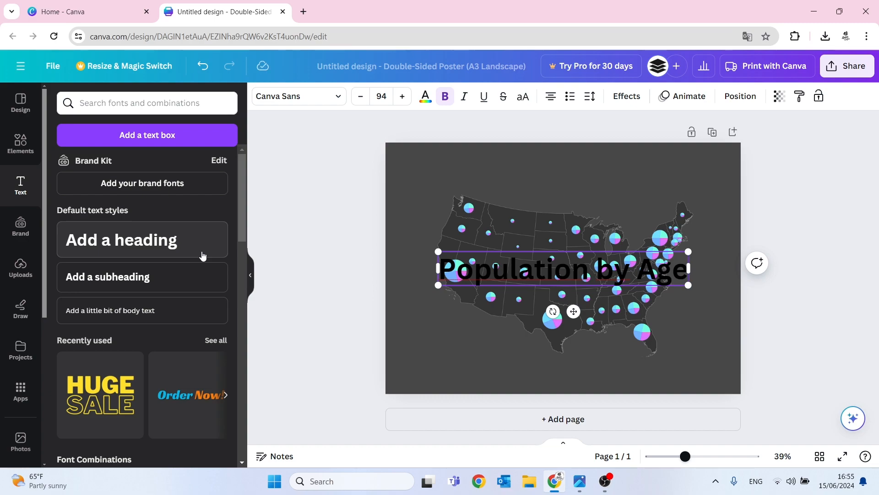
text( - 2)
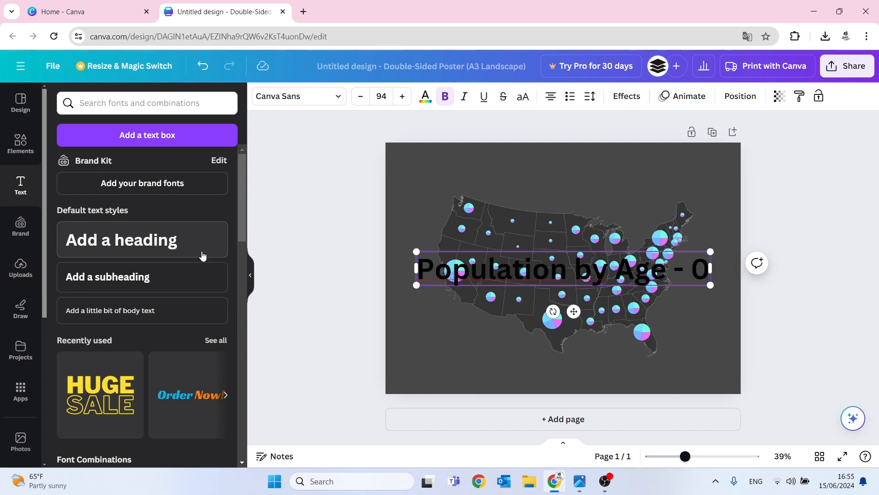
text(022)
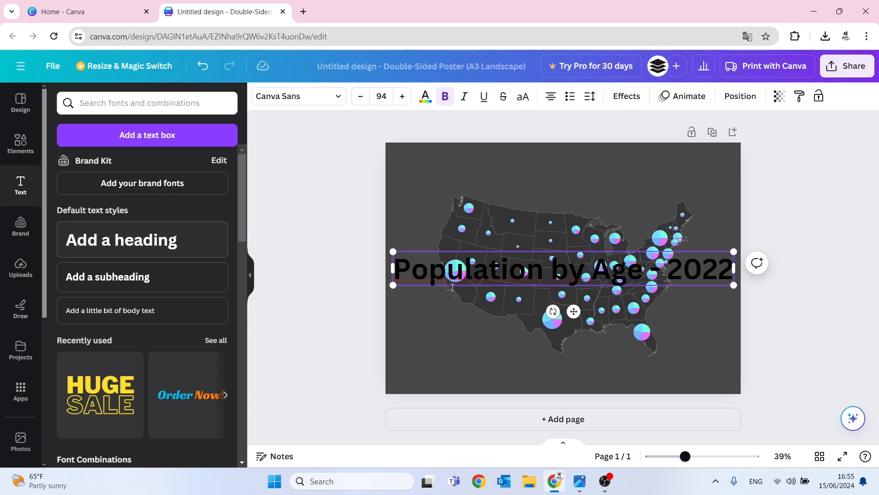
click(680, 224)
- Set the "Population by Age - 2022" heading to the Cooper Hewitt font at size 35
click(522, 267)
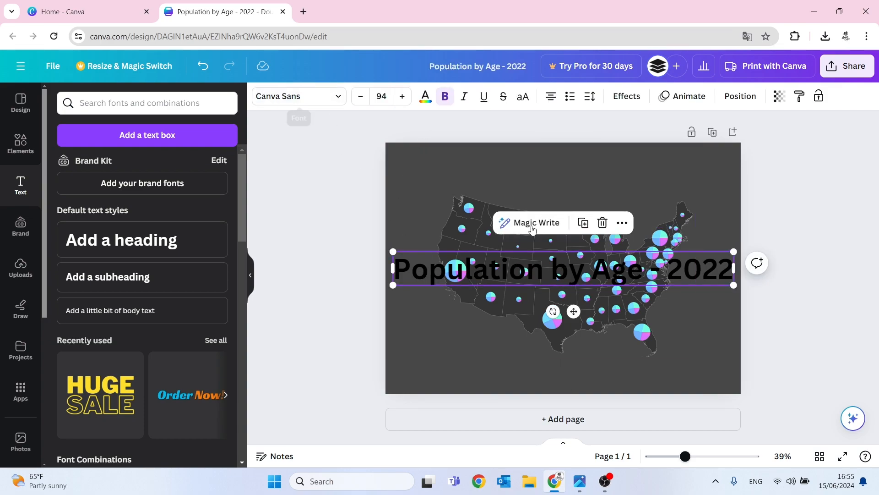
click(316, 100)
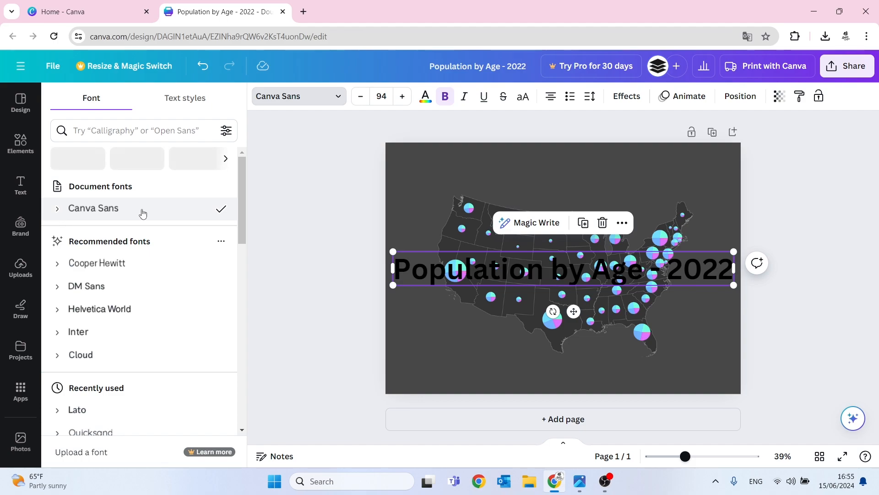
click(103, 263)
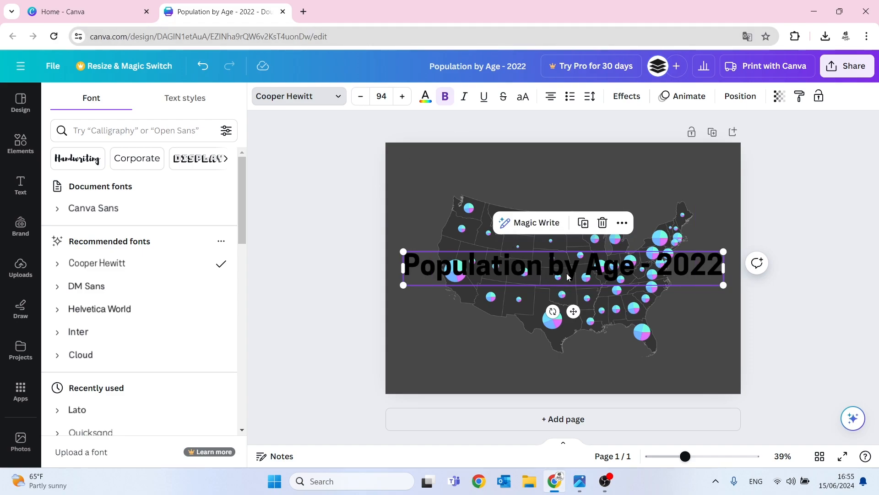
click(381, 96)
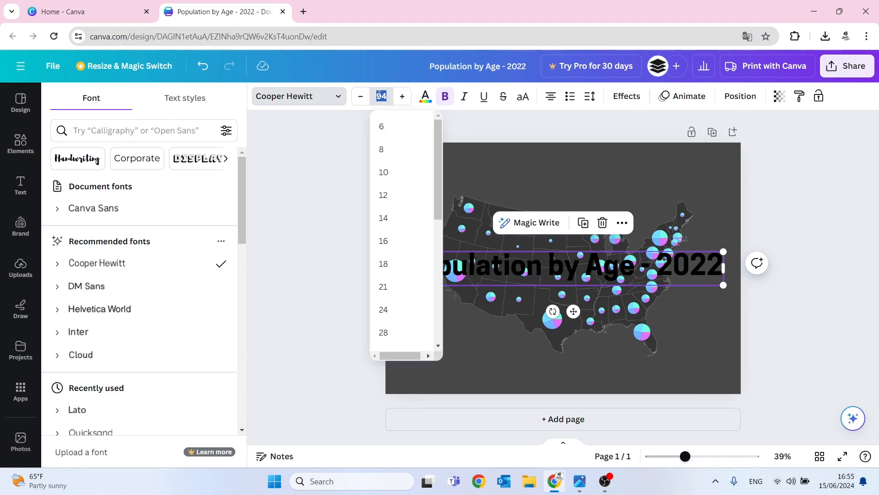
text(35)
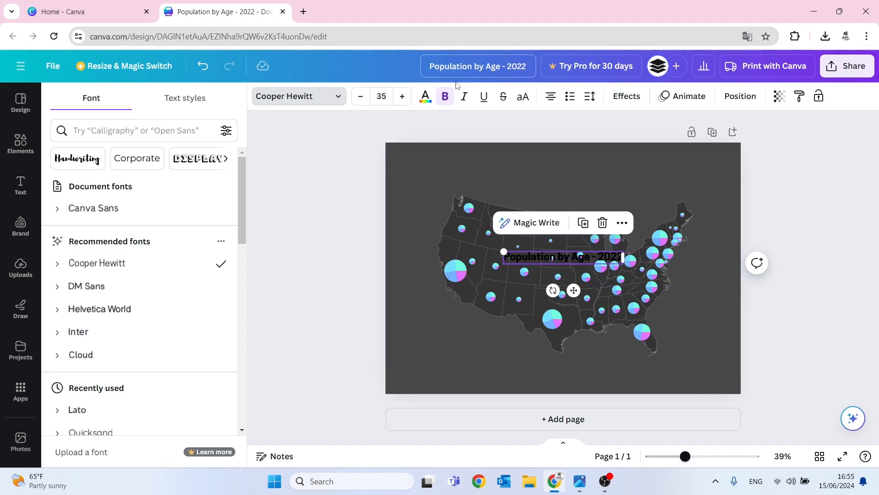
- Set the font size of the "Population by Age - 2022" heading to 50
click(380, 95)
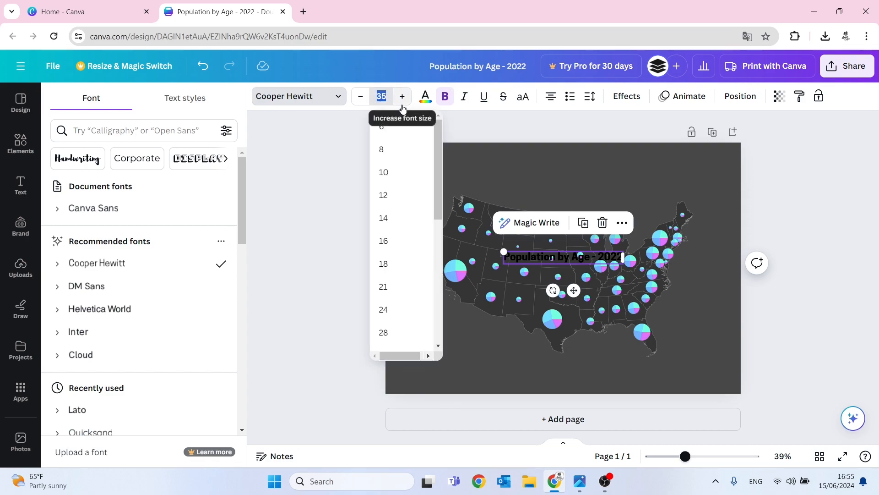
text(40)
key(Return)
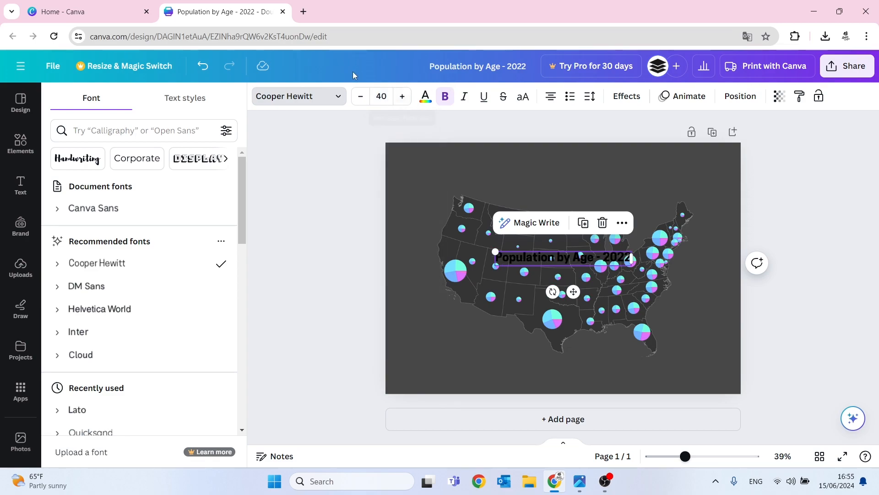
click(387, 96)
text(50)
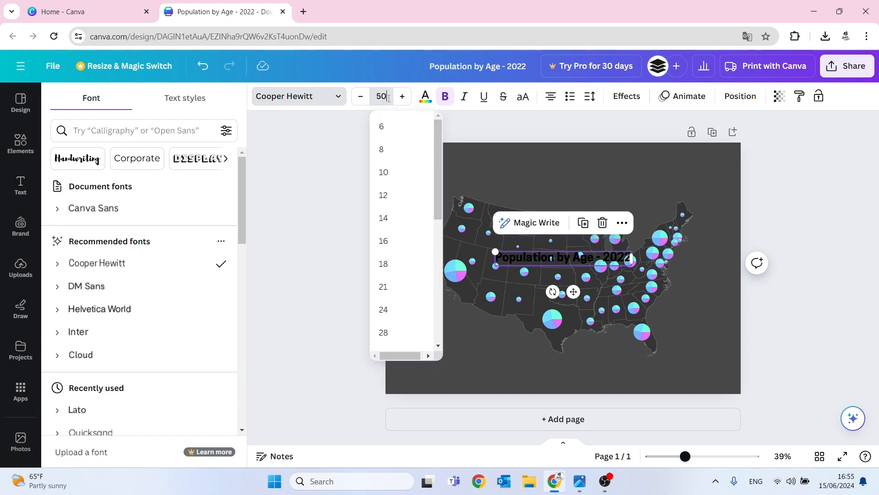
key(Return)
- Move the "Population by Age - 2022" heading to the poster's upper-left area and color its text white
drag(504, 263, 436, 181)
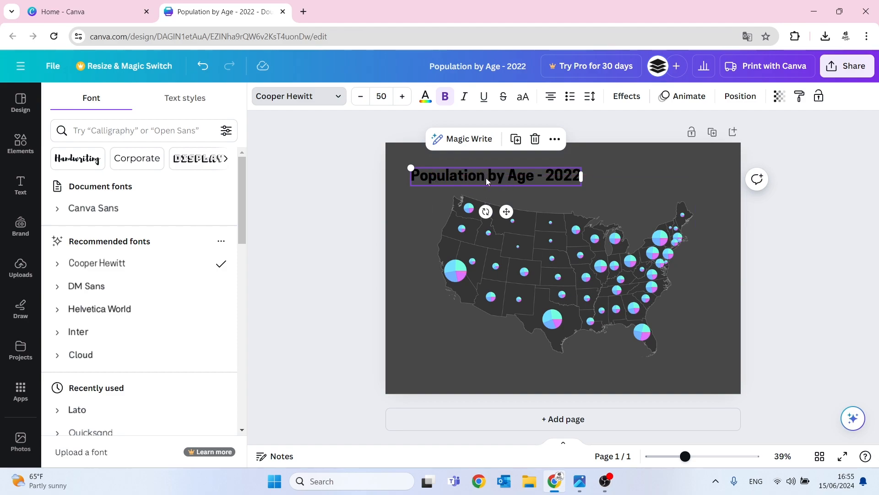
click(425, 96)
click(94, 253)
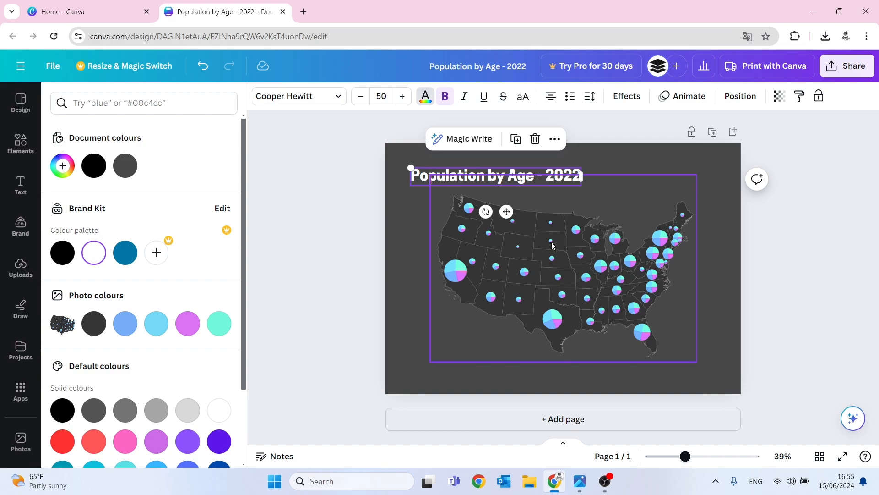
- Shrink the US map image to roughly half its size and move it into the poster's lower-right corner
click(552, 245)
drag(430, 175, 555, 261)
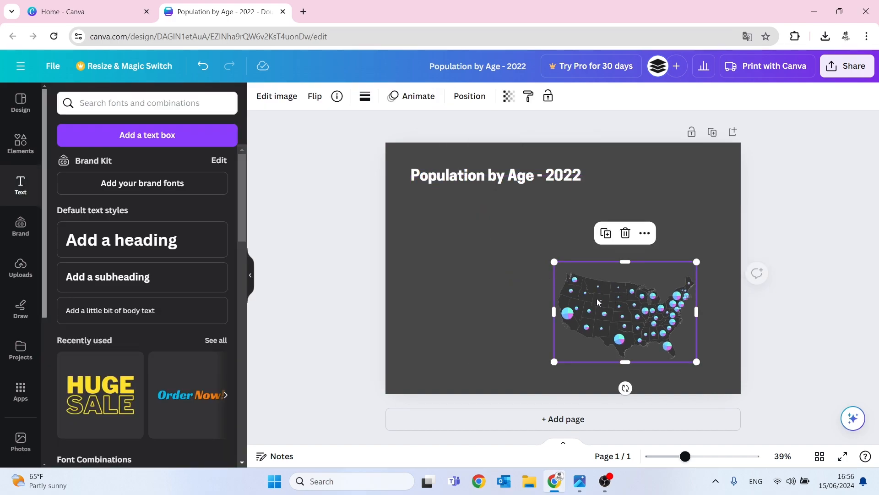
drag(594, 301, 628, 321)
- Duplicate the heading directly below itself and change the copy's text to "United States of America"
click(499, 180)
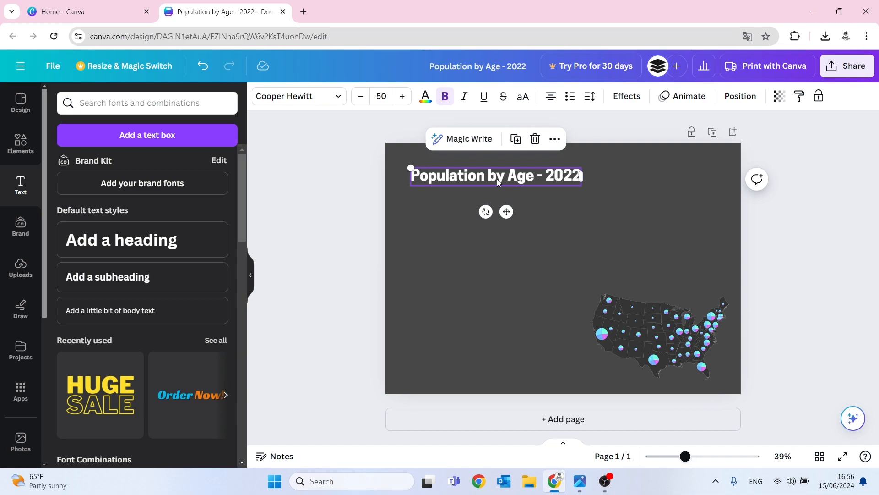
drag(497, 180, 480, 202)
double_click(499, 196)
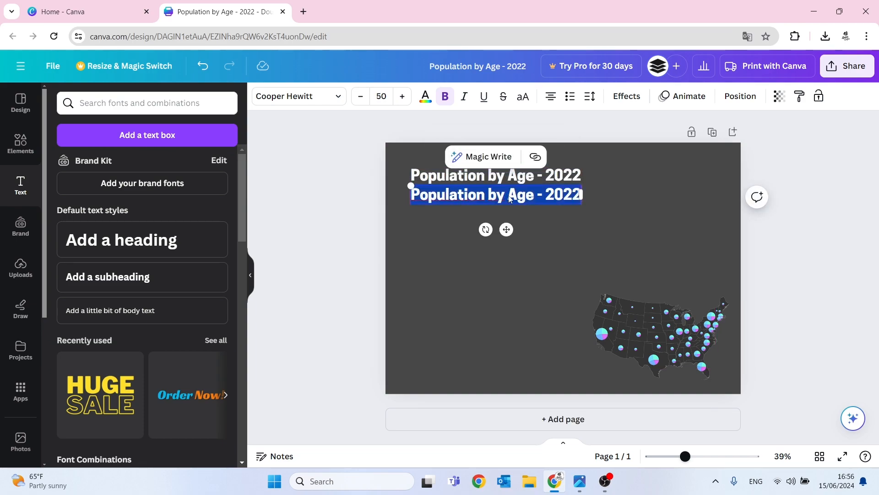
text(United States of America)
click(522, 206)
click(508, 190)
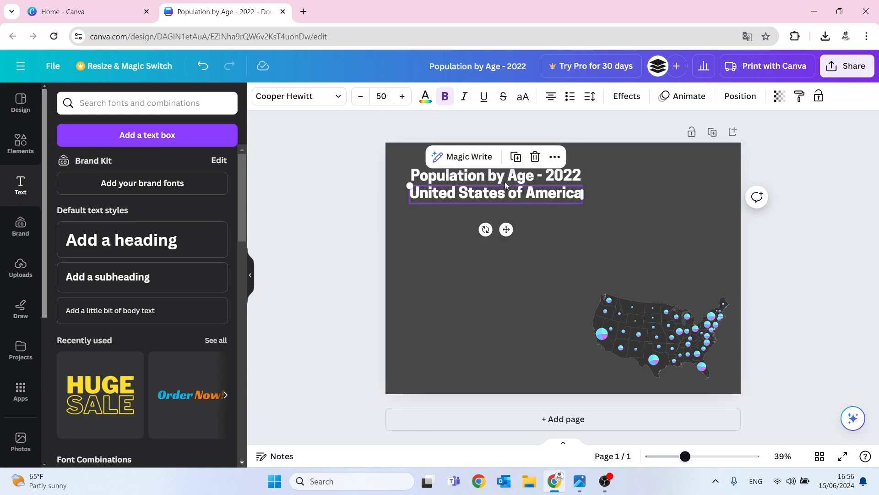
- Remove the bold formatting from the "United States of America" subtitle and set its font size to 40
click(447, 99)
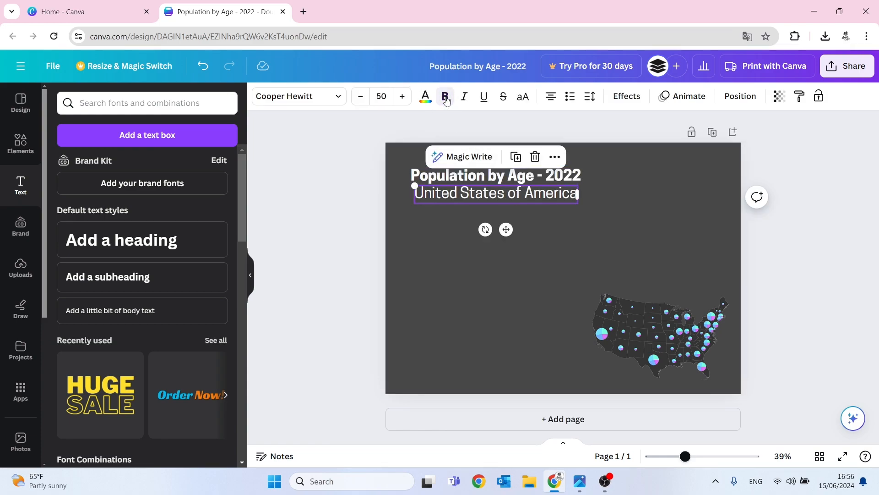
click(383, 95)
text(40)
key(Return)
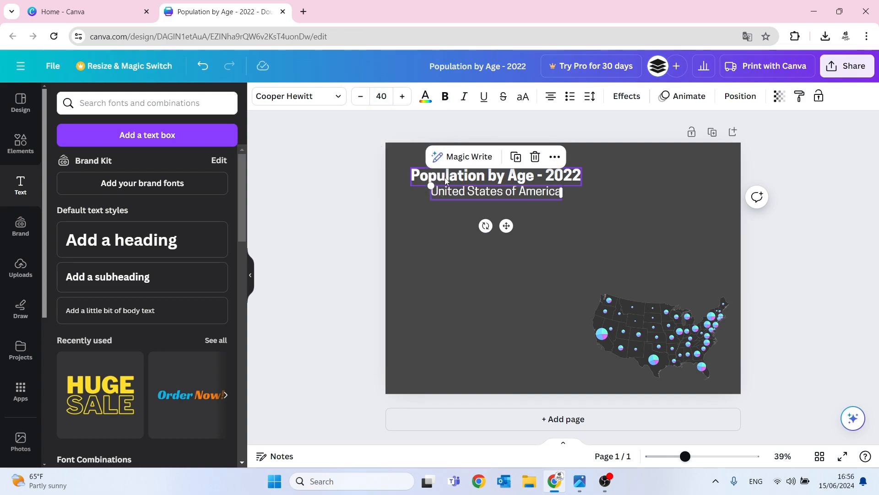
- Align the subtitle's left edge with the heading and leave a small gap between the two lines
drag(506, 225, 485, 225)
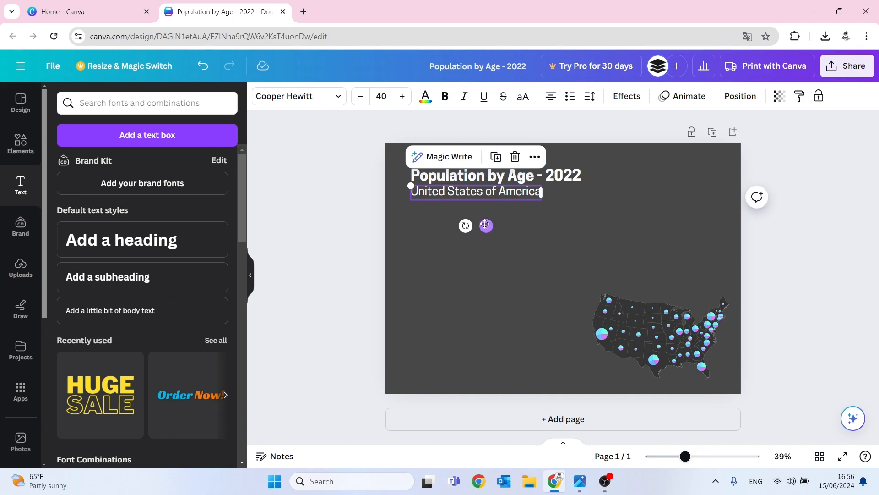
drag(484, 225, 486, 230)
click(581, 234)
- Give the "United States of America" subtitle a custom pink text color
click(492, 202)
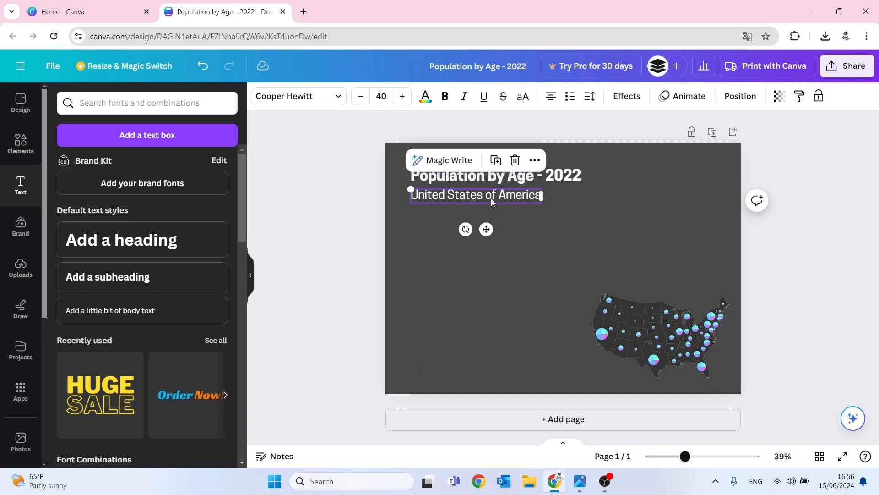
click(426, 101)
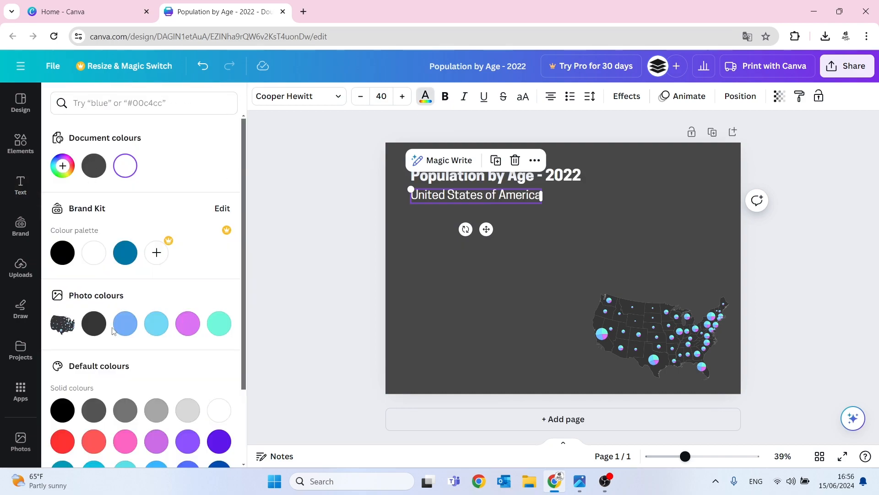
click(62, 166)
drag(178, 264, 202, 263)
drag(198, 198, 185, 195)
click(450, 258)
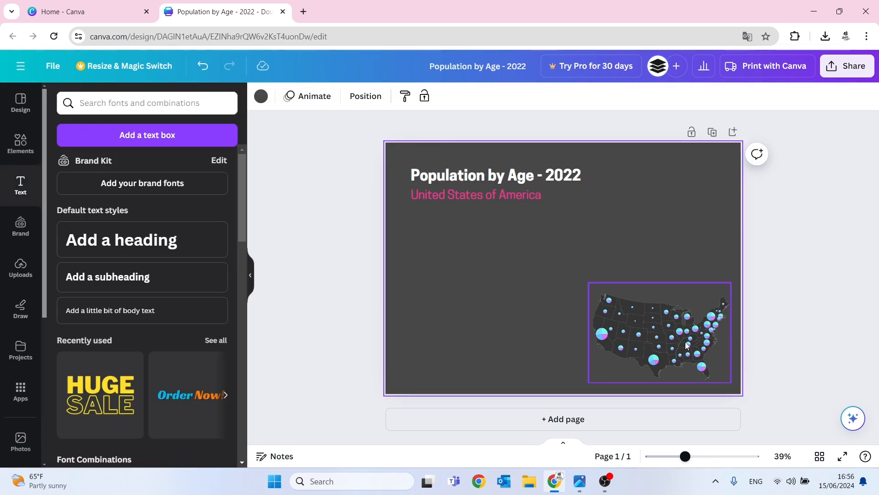
- Place the map image beneath the subtitle, left-aligned with the titles, and enlarge it to about 24.1 wide by 16.9 high
click(659, 344)
drag(648, 335, 477, 264)
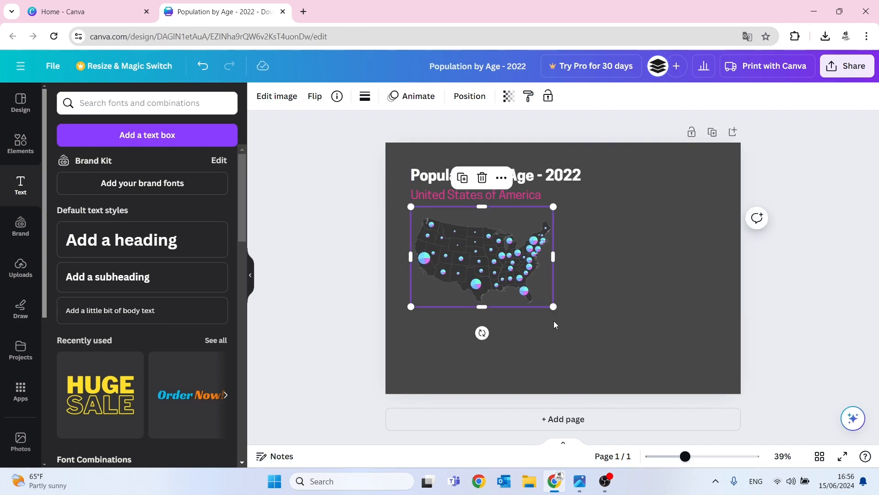
drag(554, 306, 621, 342)
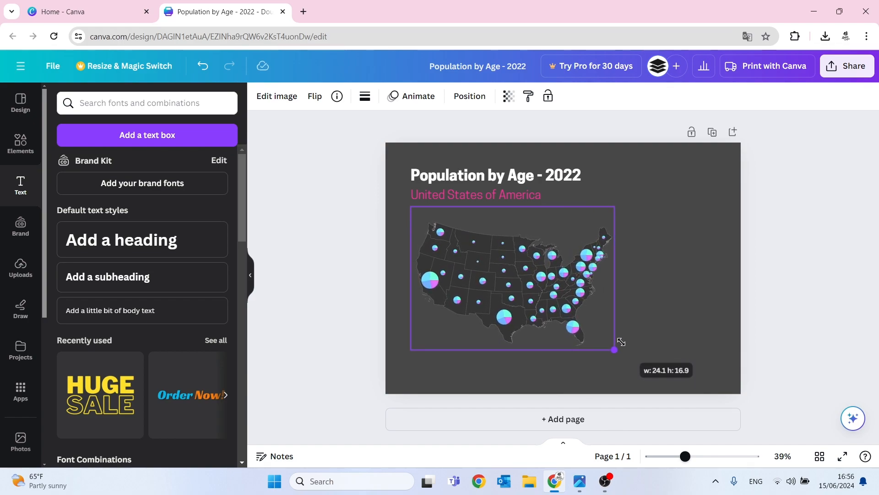
drag(621, 342, 621, 342)
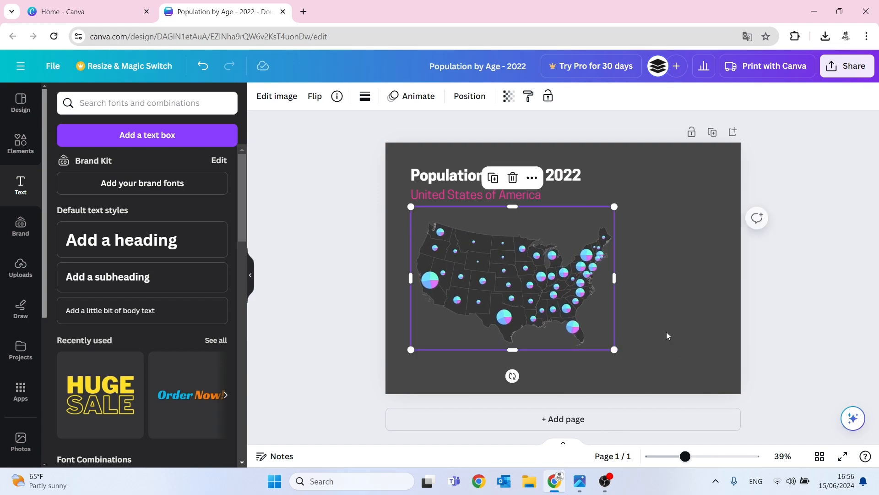
click(650, 330)
click(761, 265)
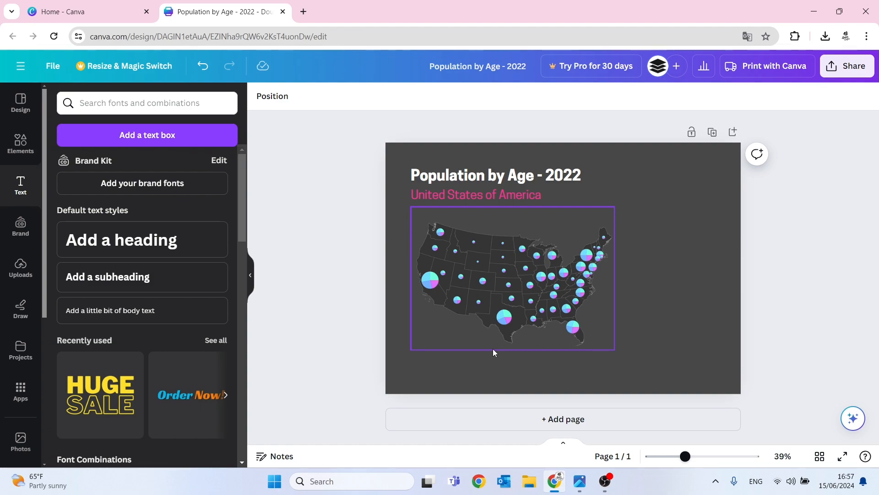
- Switch to File Explorer and open POPULATION DATA.csv from the INFOGRAPHICS folder on the Desktop in Excel
click(534, 484)
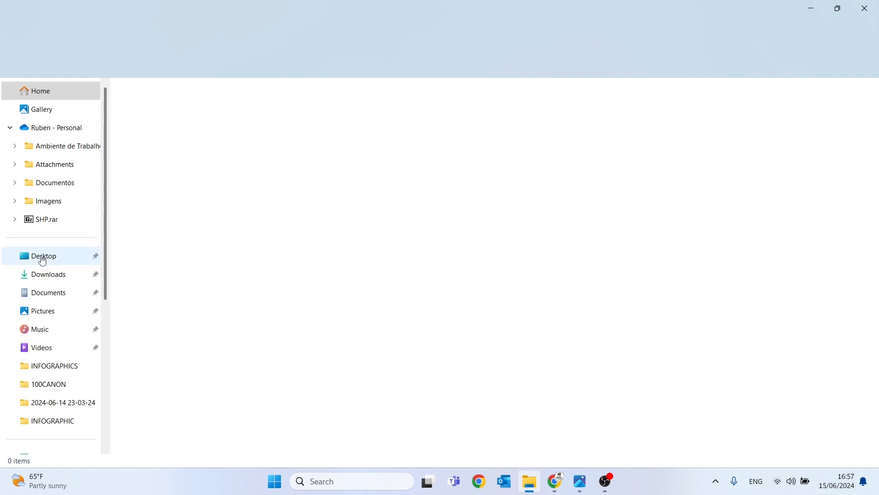
click(43, 260)
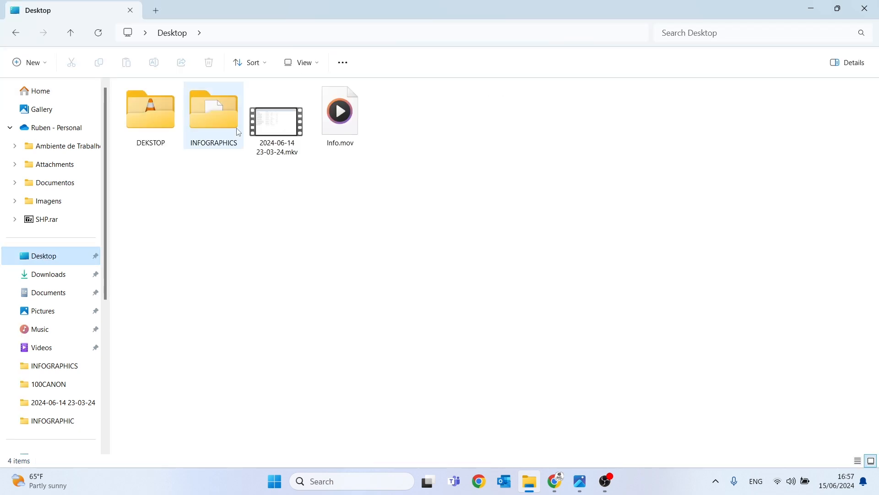
double_click(202, 116)
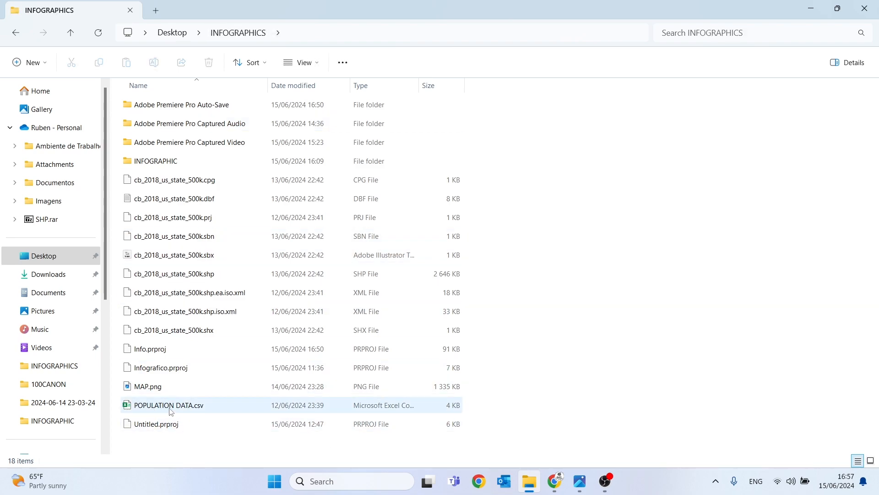
double_click(171, 410)
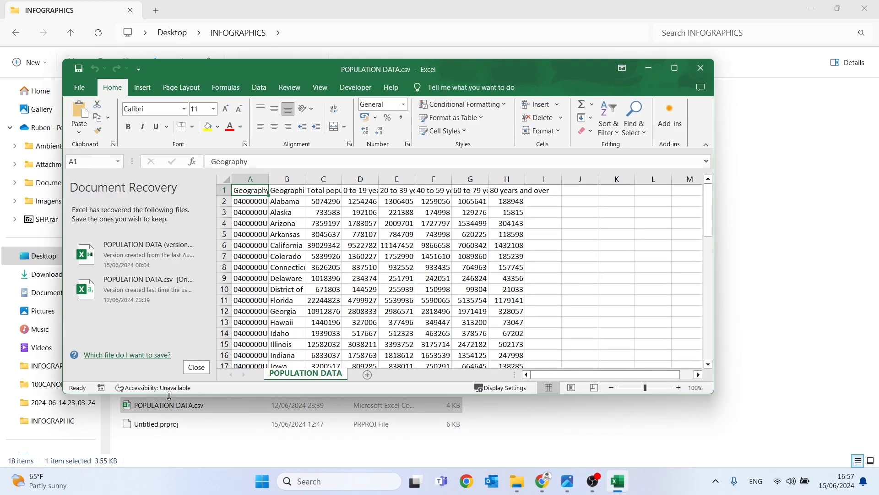
- Close the document recovery list, removing the recovered files, and maximize the POPULATION DATA.csv window
click(197, 366)
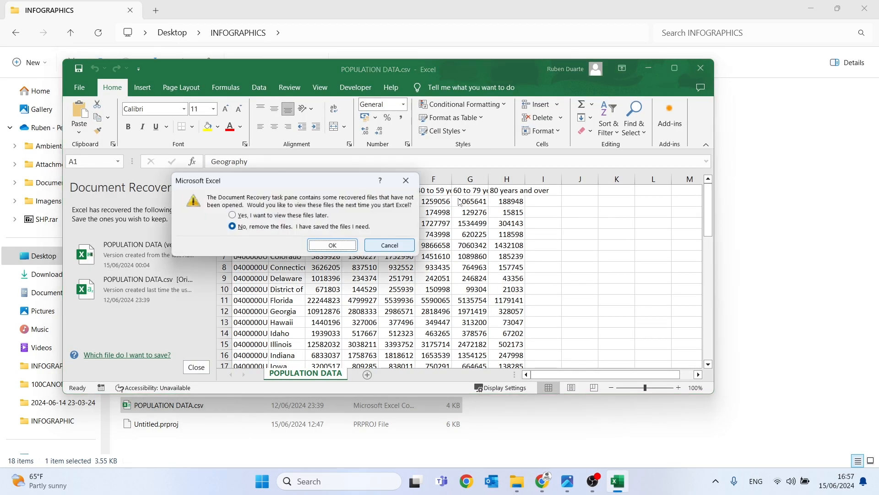
click(323, 247)
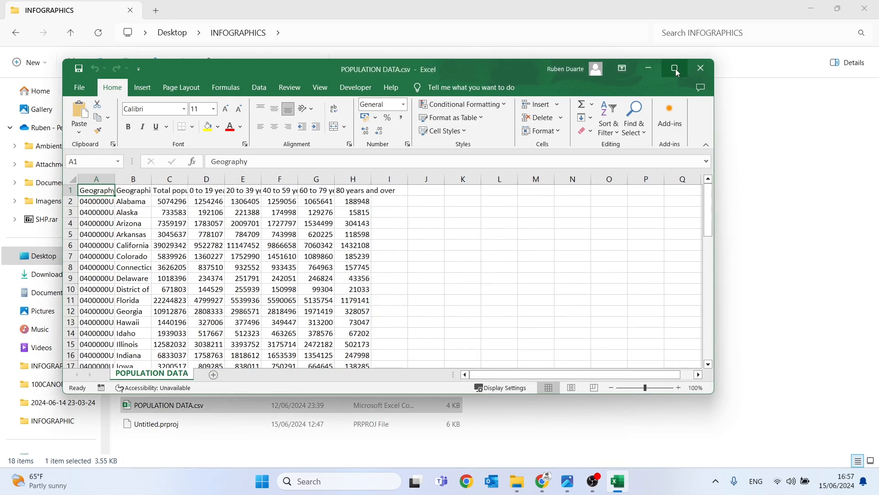
click(675, 69)
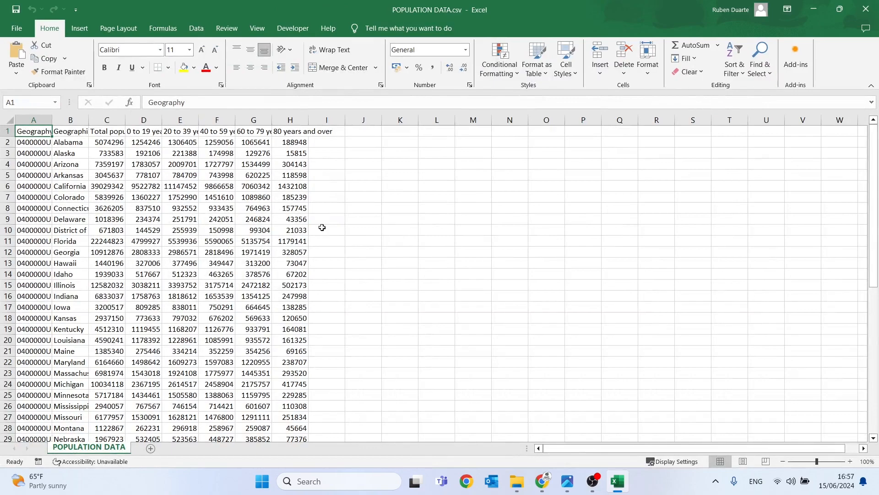
- Delete the Alaska and Puerto Rico rows from the population table
scroll(322, 228, down, 11)
scroll(197, 285, up, 11)
click(7, 154)
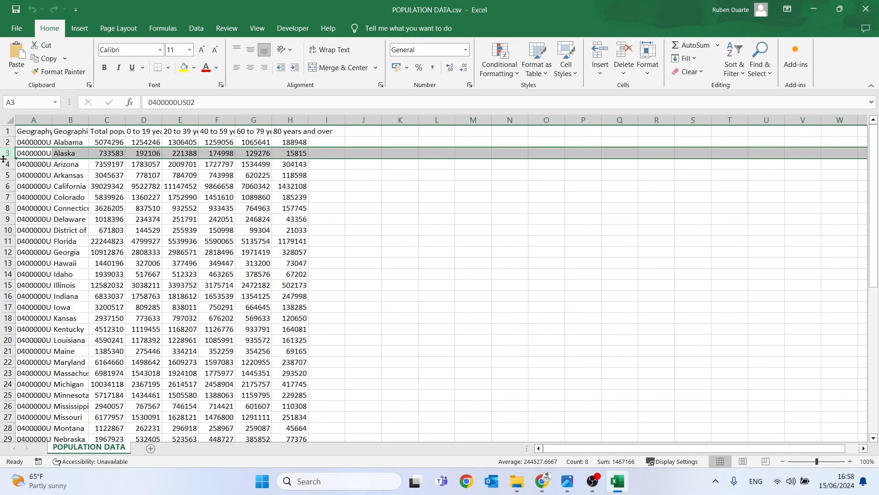
scroll(21, 155, down, 10)
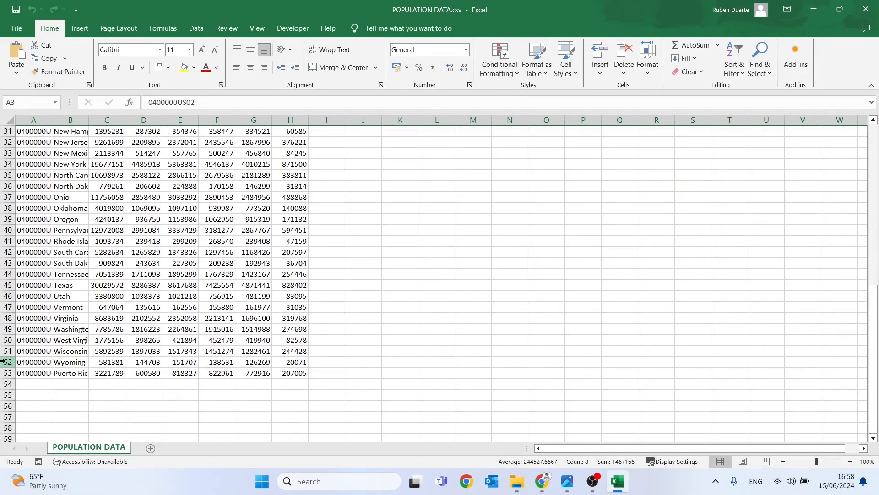
ctrl+click(7, 373)
right_click(6, 373)
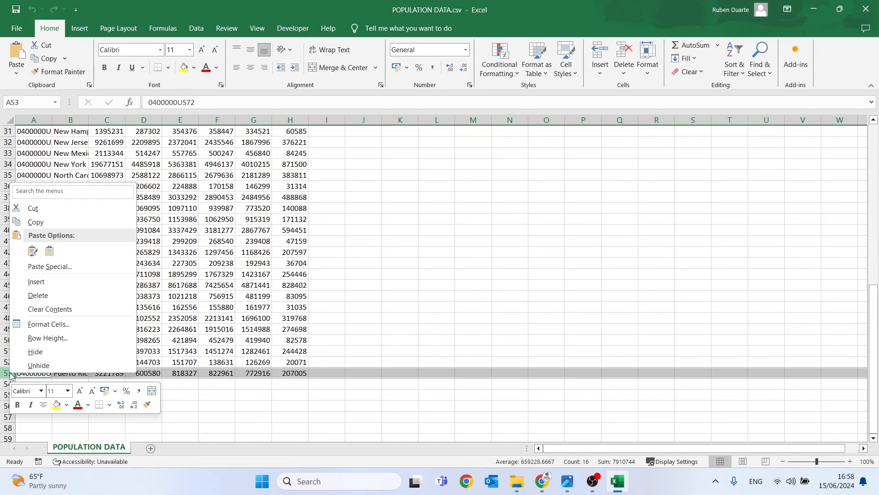
click(33, 296)
scroll(101, 117, up, 10)
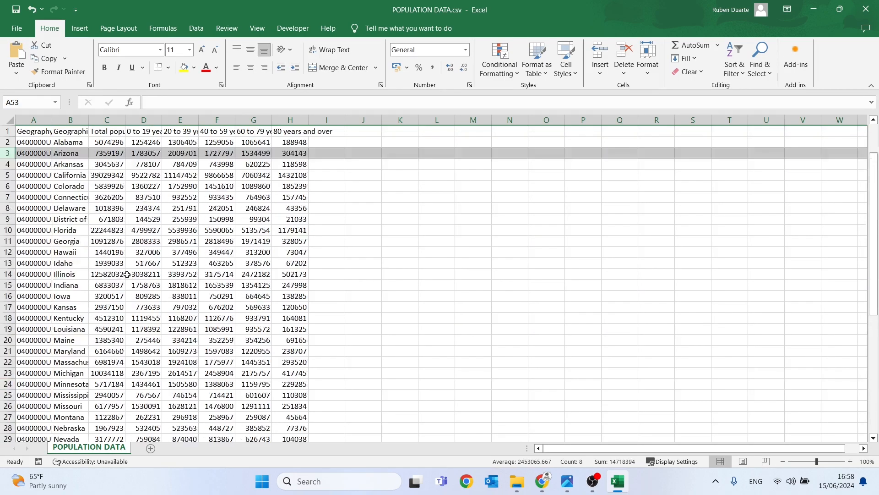
- Insert a 2-D clustered column chart from the state names and total population values of all remaining rows, without headers
scroll(105, 141, down, 3)
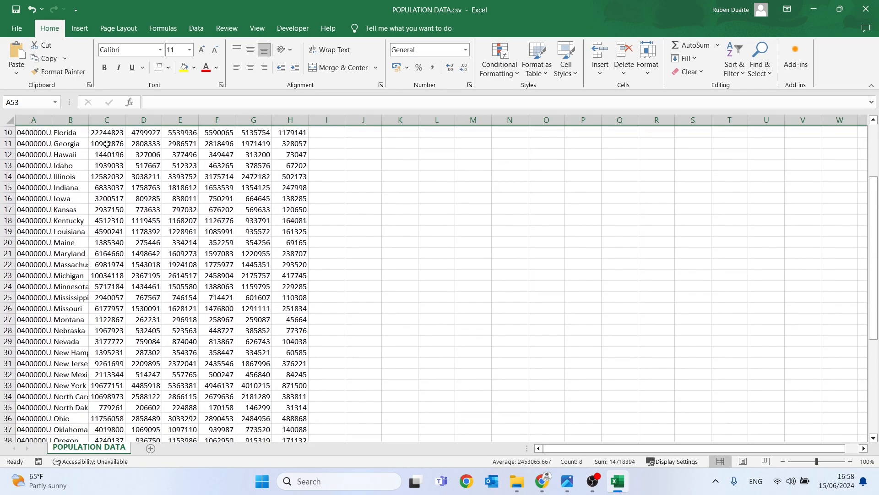
scroll(107, 141, up, 3)
drag(67, 143, 102, 416)
scroll(113, 340, up, 4)
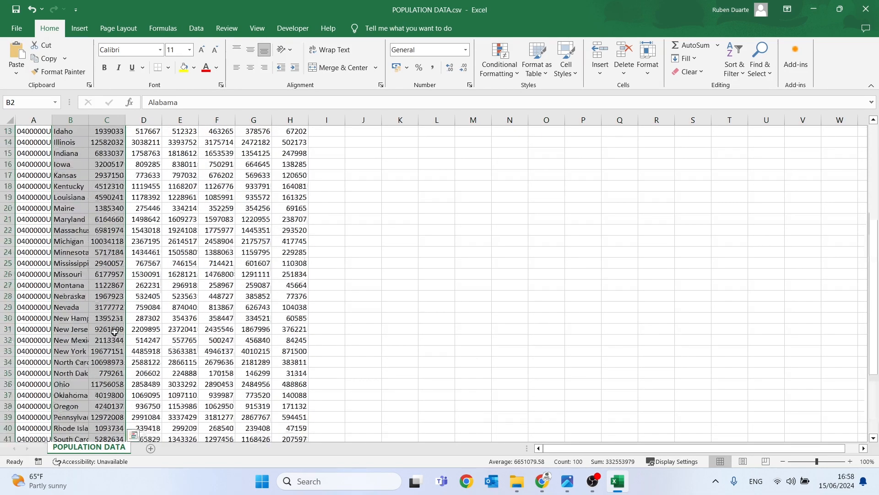
scroll(113, 340, up, 4)
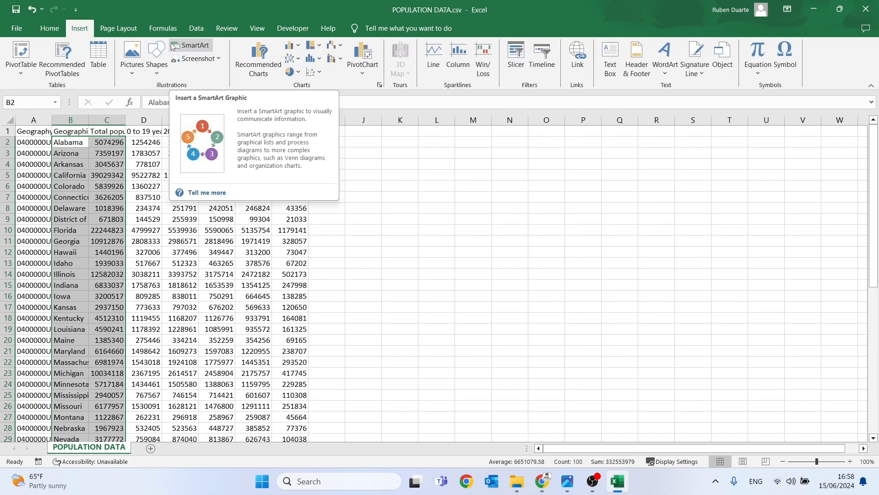
click(288, 49)
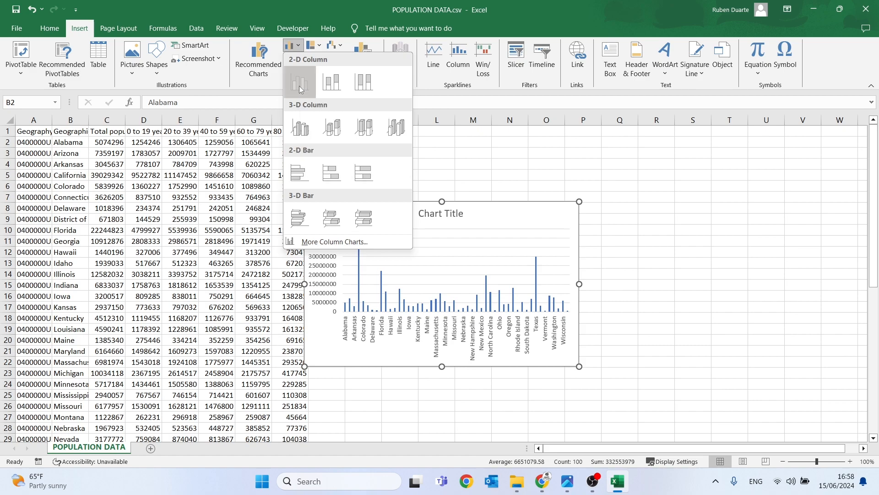
click(300, 87)
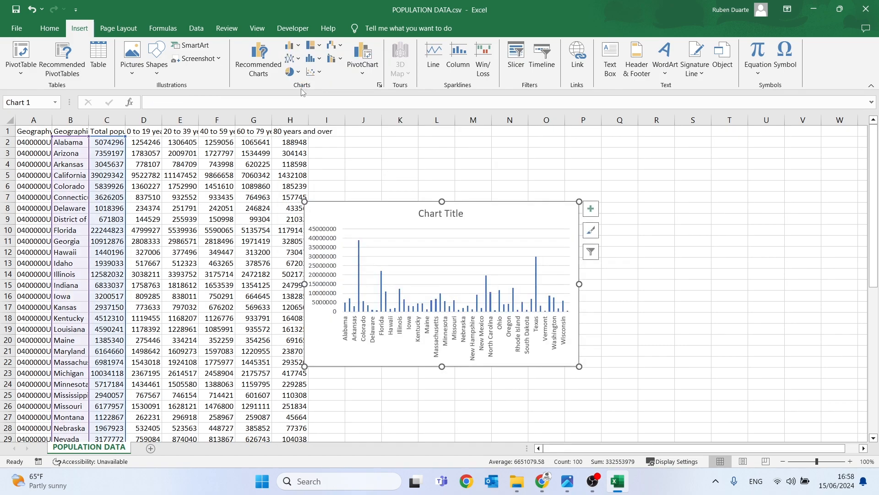
- Delete the chart's horizontal gridlines and set the vertical axis major unit to 10000000
click(392, 251)
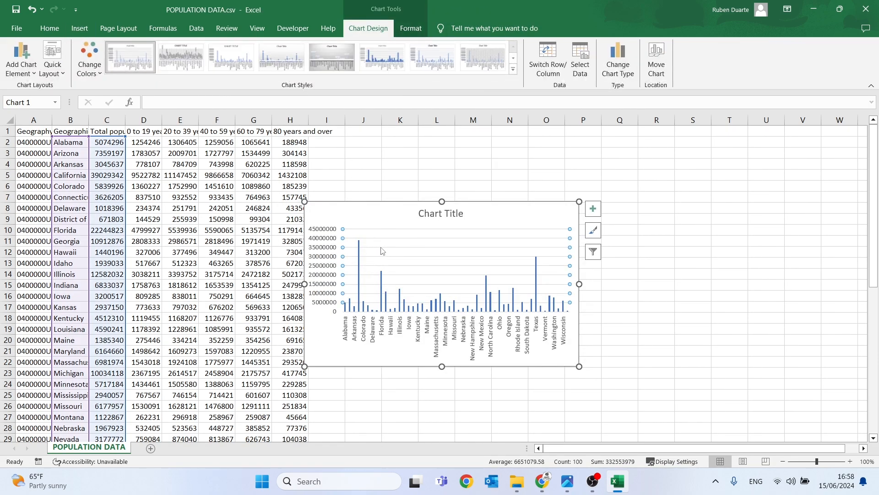
key(Delete)
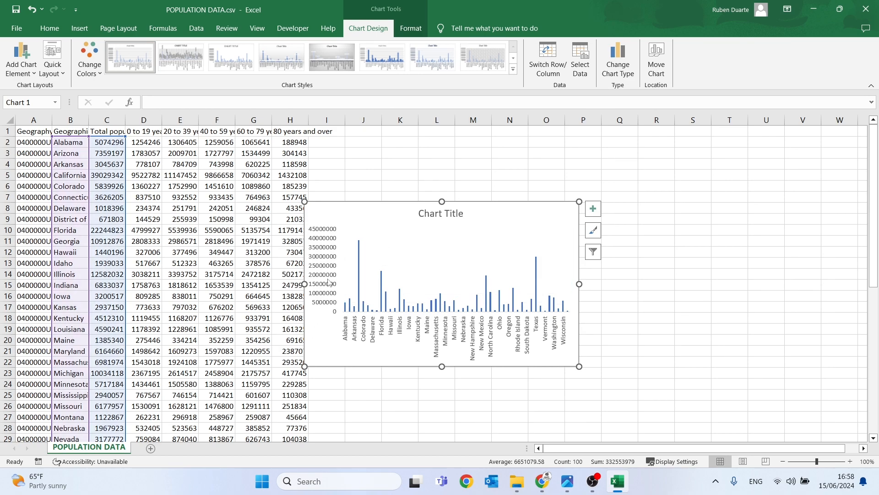
click(329, 251)
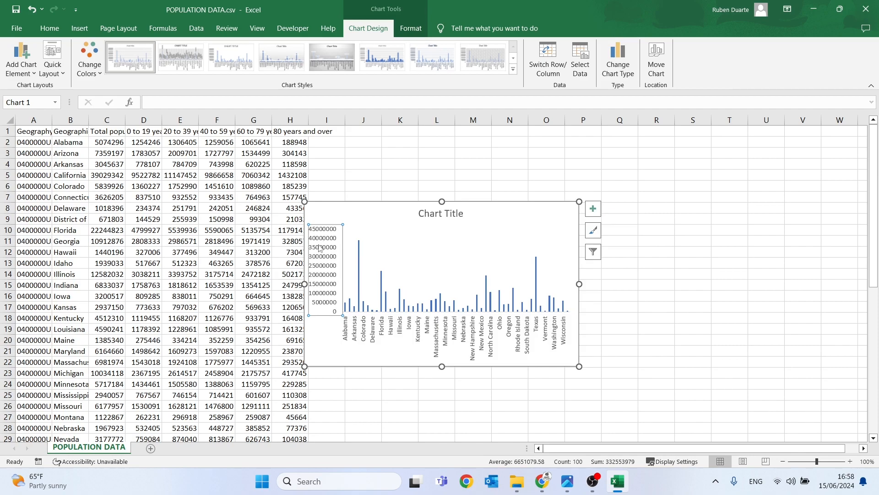
right_click(320, 248)
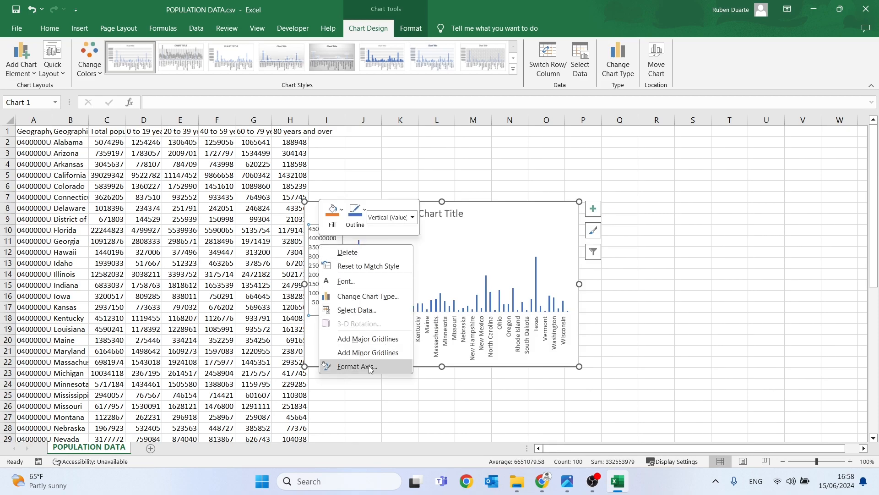
click(351, 367)
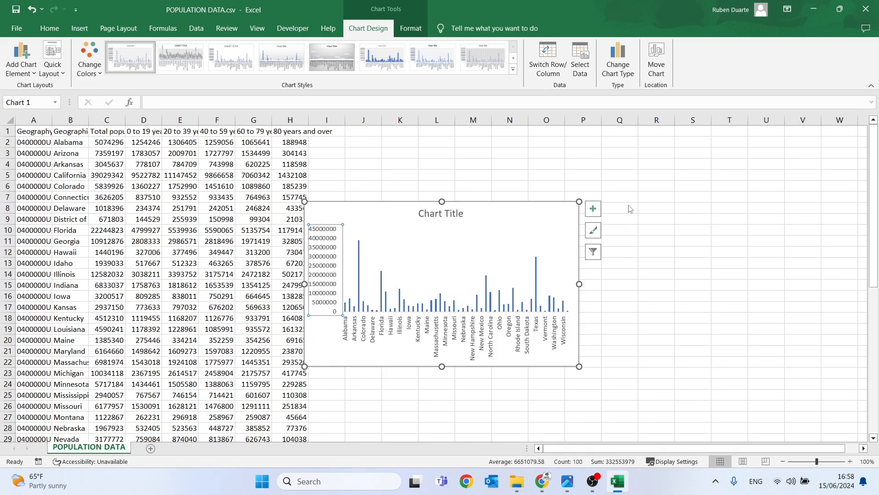
click(811, 260)
drag(814, 260, 773, 263)
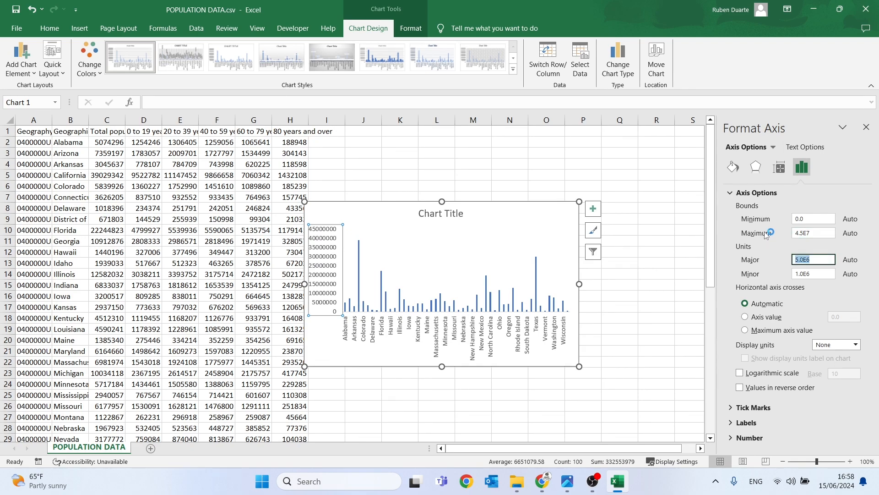
text(1)
click(405, 187)
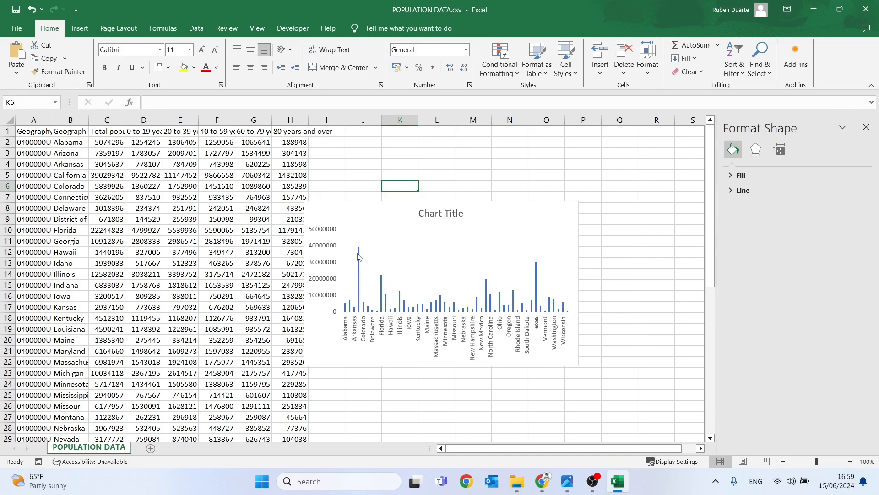
- Set the gap width of the chart's data series to 50% and delete the chart title
mouse_move(358, 260)
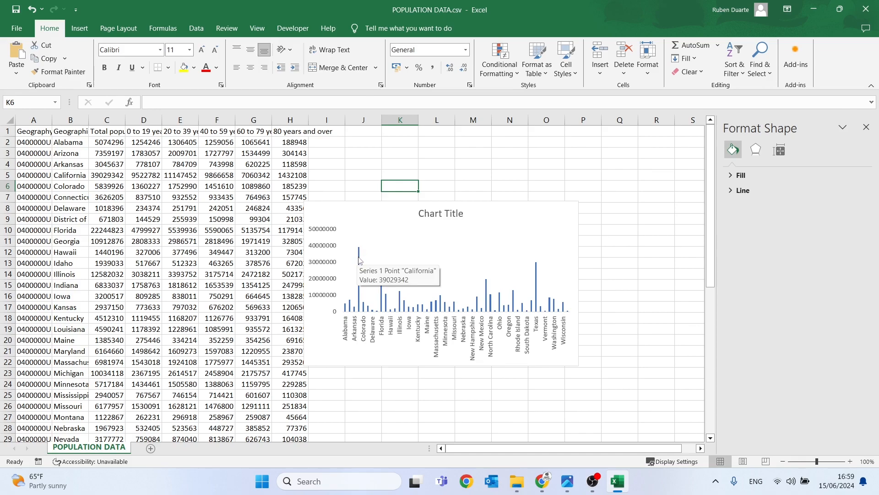
right_click(359, 260)
click(402, 367)
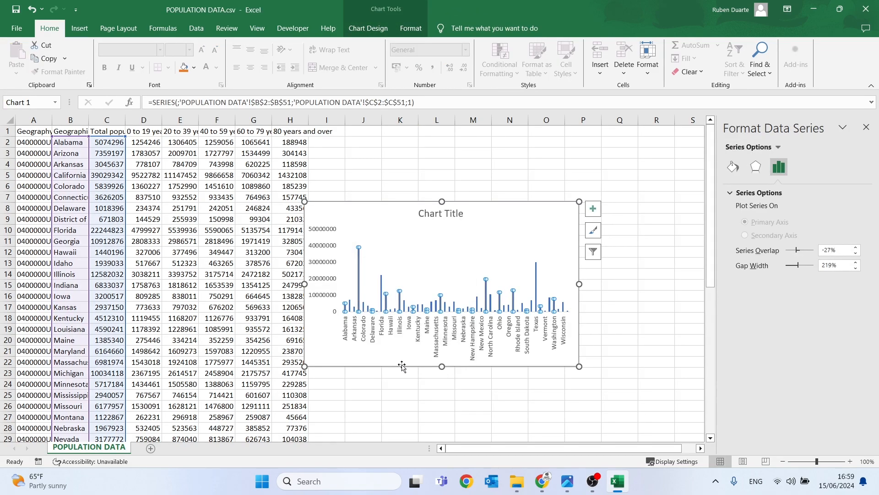
click(842, 264)
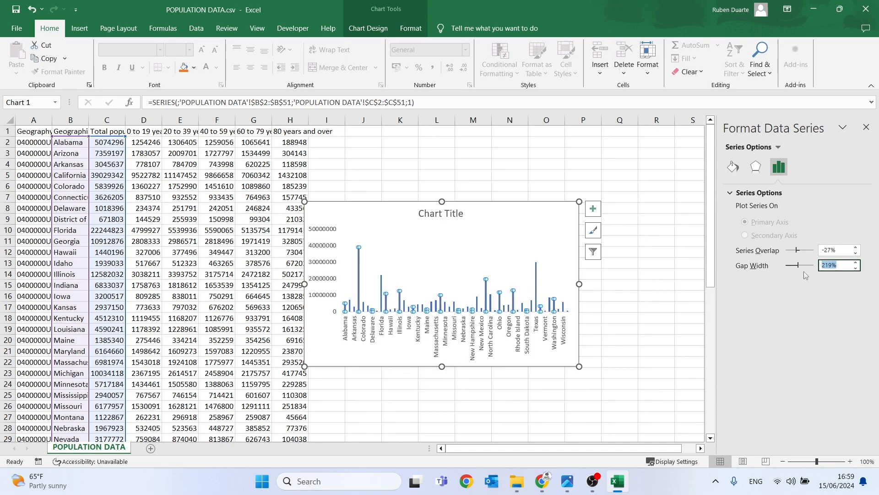
text(50)
key(Return)
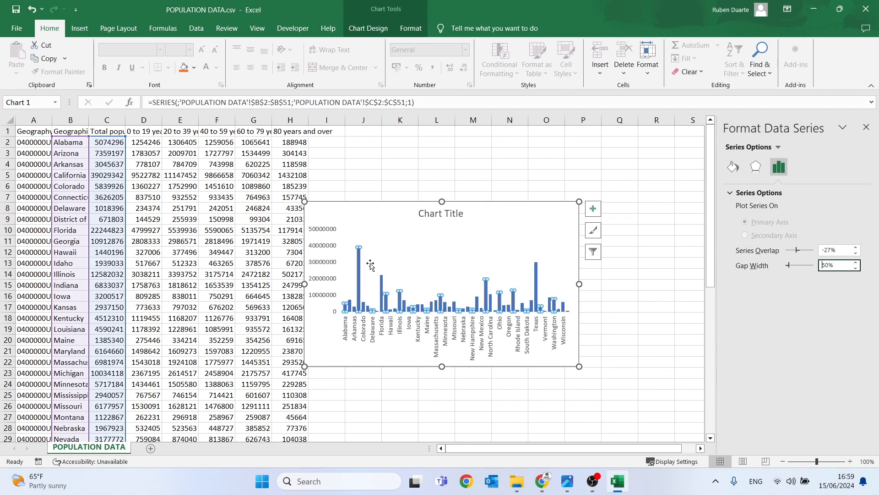
click(437, 218)
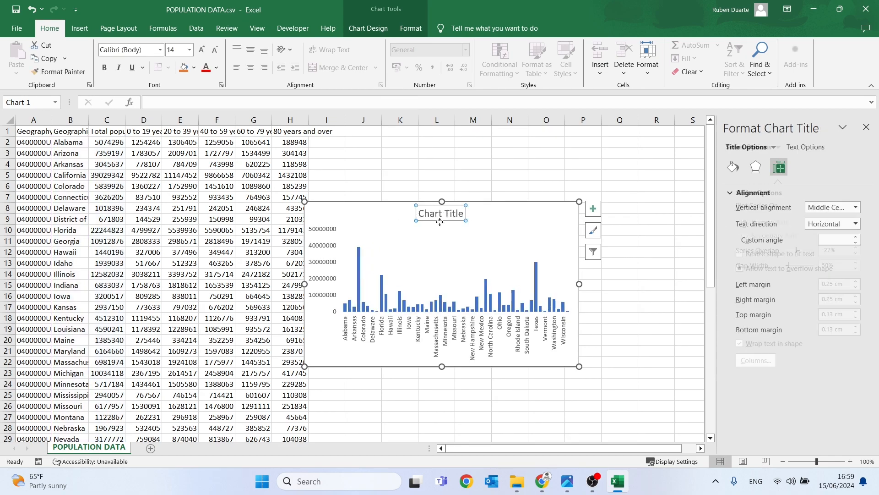
key(Delete)
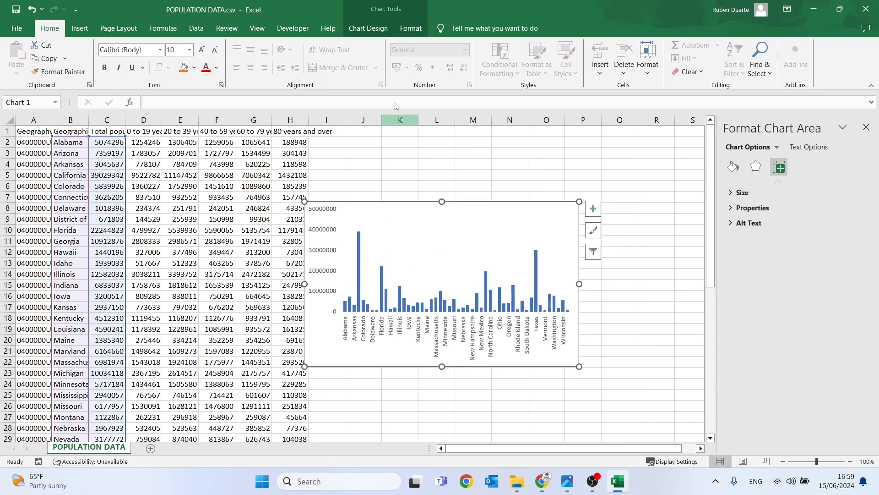
- Set the chart area to No Fill and No Outline
click(411, 28)
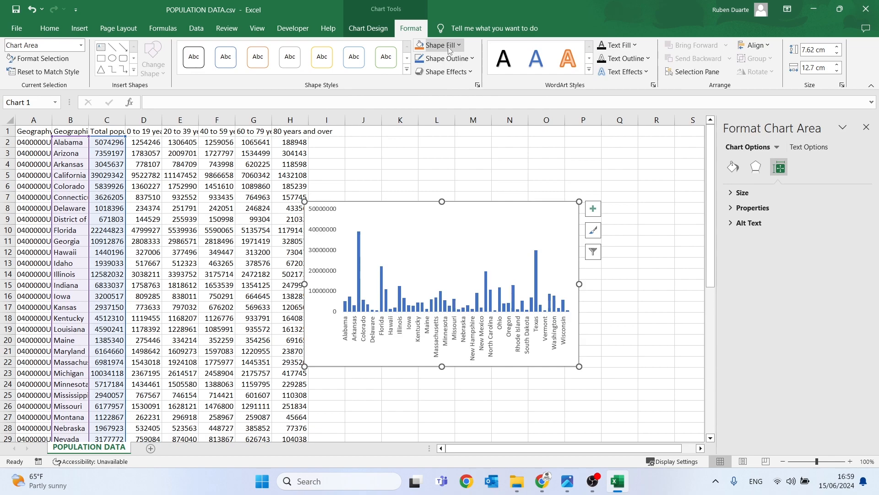
click(445, 58)
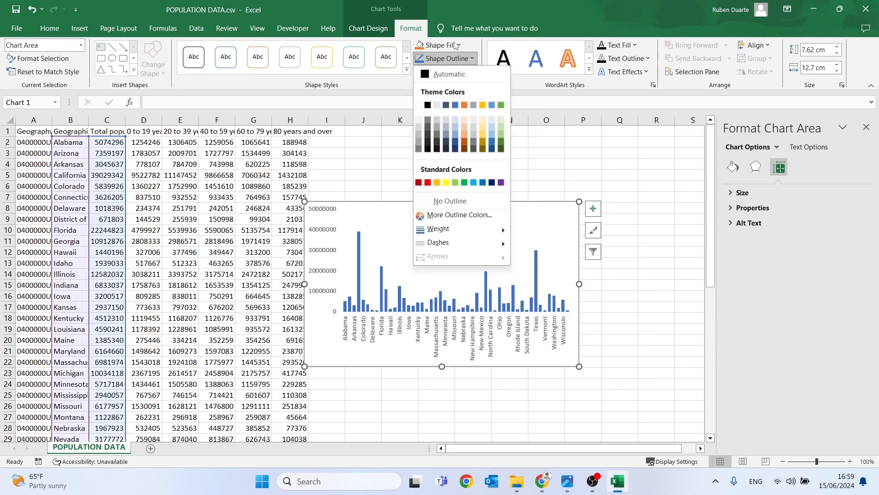
click(456, 46)
click(455, 46)
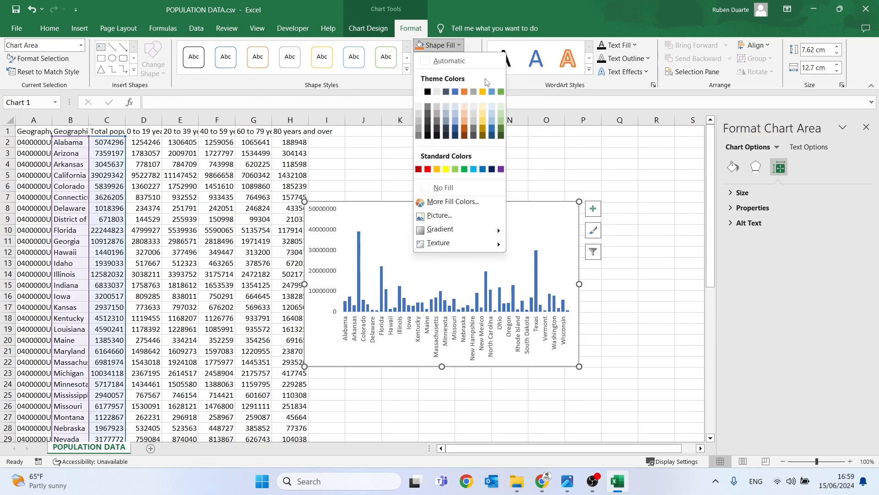
click(454, 188)
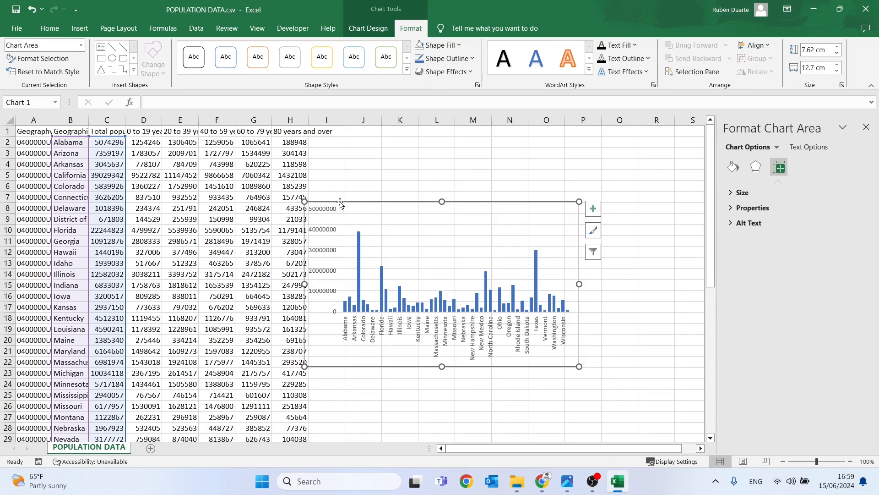
click(445, 58)
click(436, 201)
- Close the formatting pane and widen the column chart to about 43.84 cm so every state name fits
drag(304, 284, 173, 284)
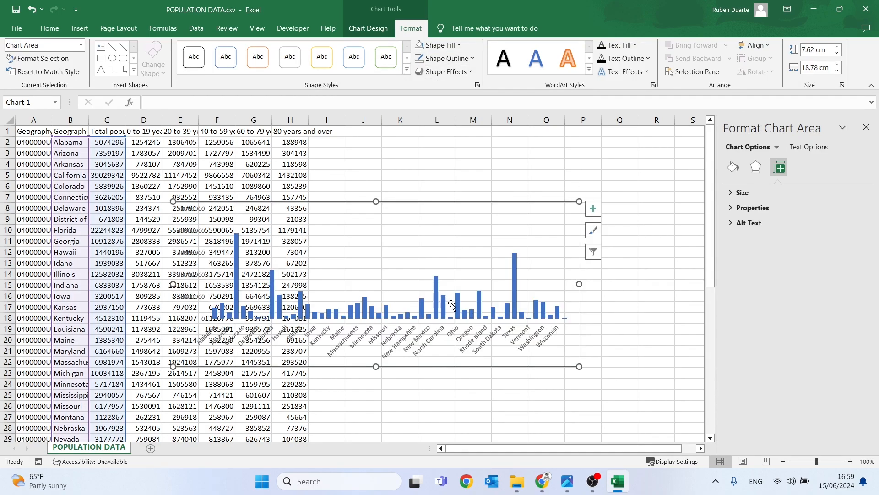
drag(580, 284, 655, 284)
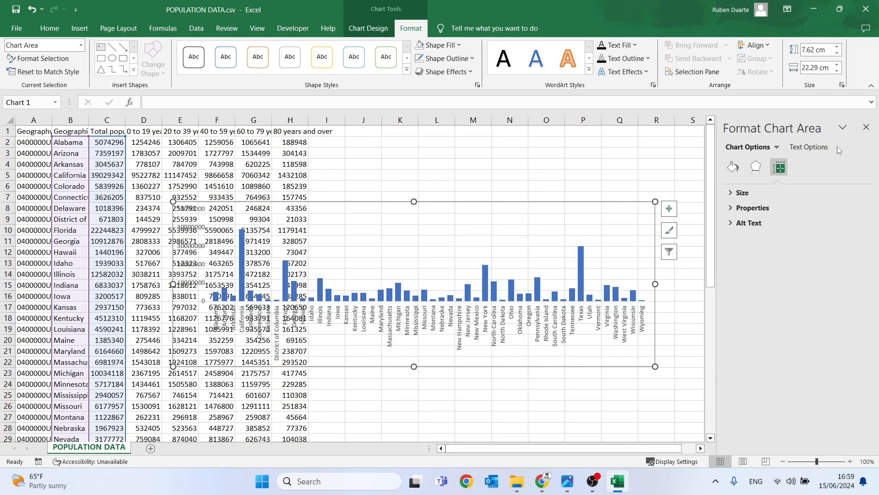
click(865, 127)
click(808, 462)
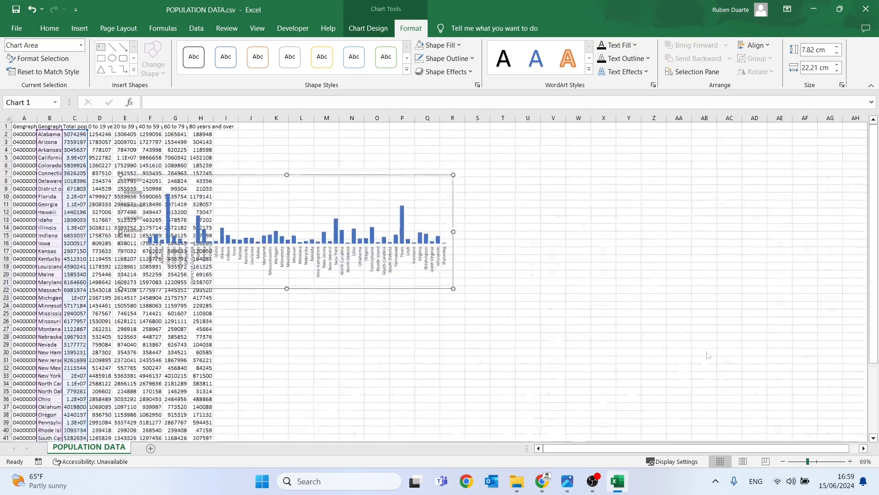
drag(450, 234, 772, 234)
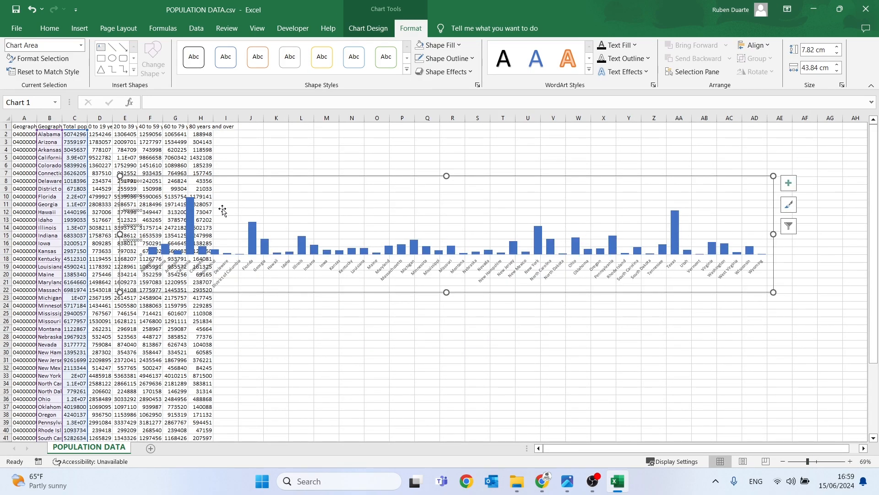
mouse_move(193, 210)
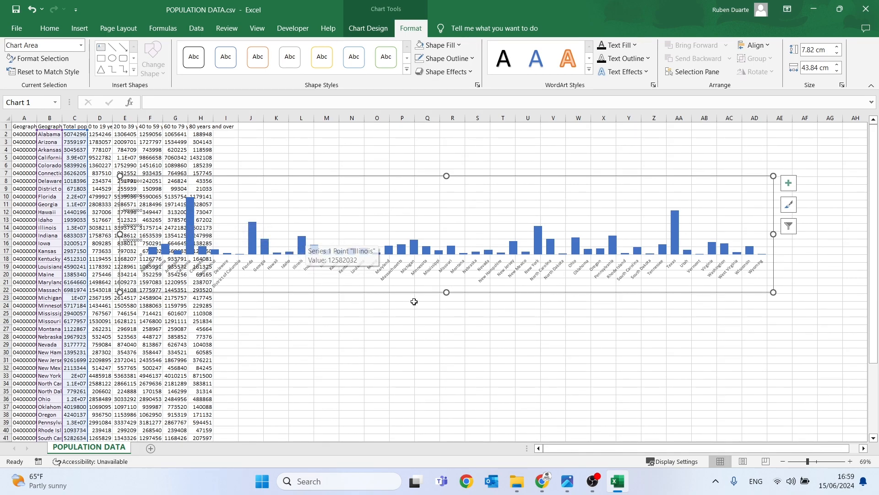
- Switch to the Canva poster and copy the hex colour code #FF369C of the "United States of America" subtitle
click(542, 481)
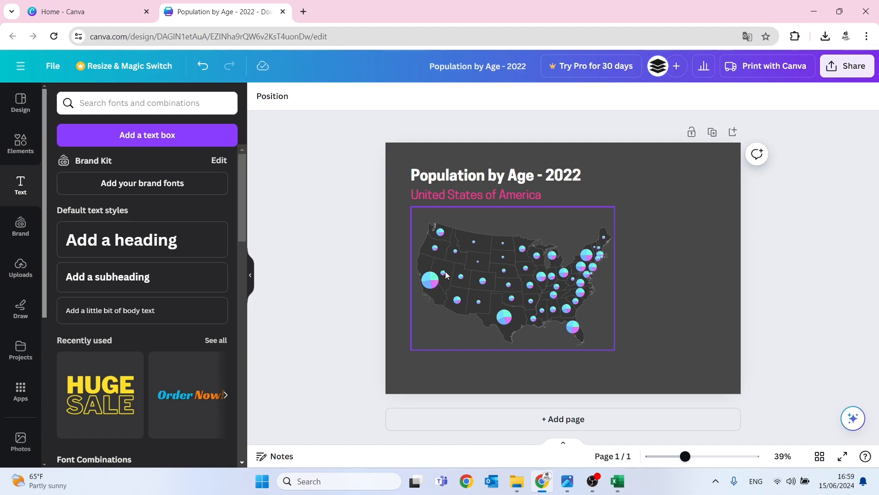
click(430, 192)
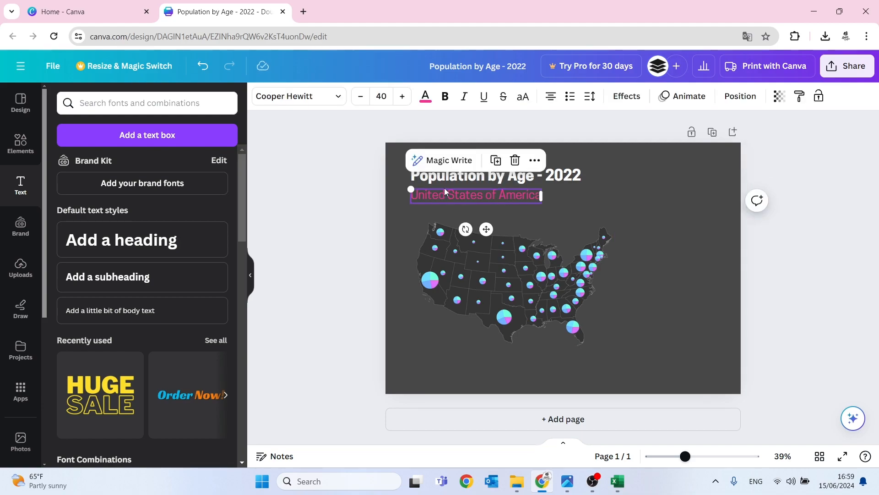
click(431, 101)
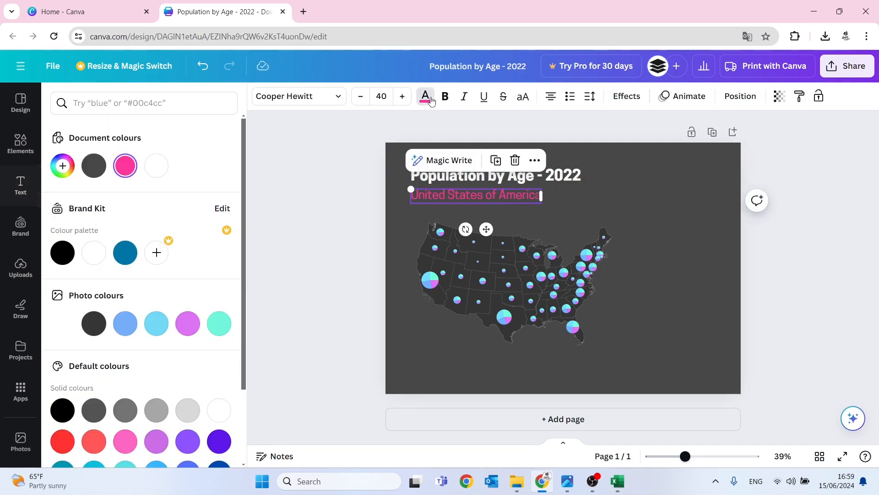
click(64, 168)
key(ctrl+c)
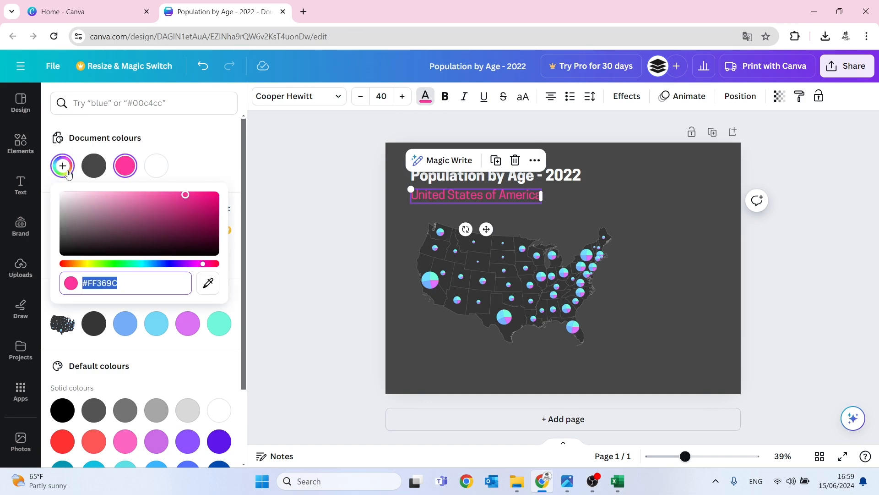
right_click(101, 282)
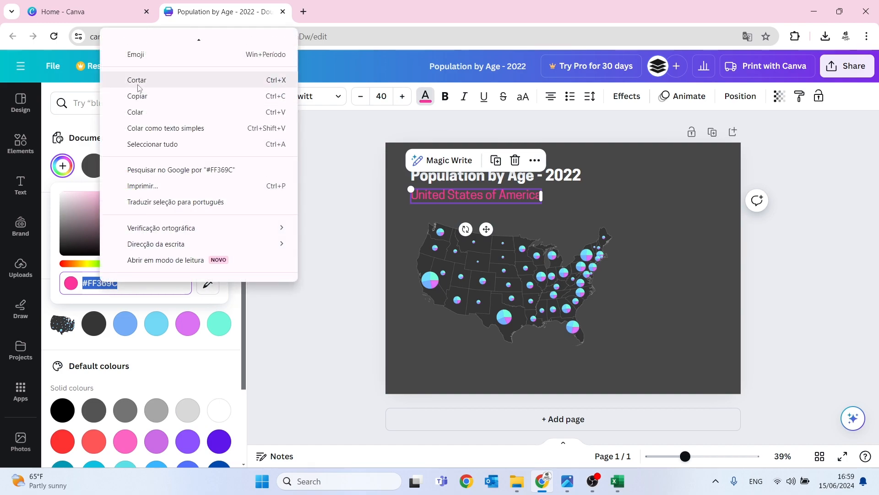
click(130, 97)
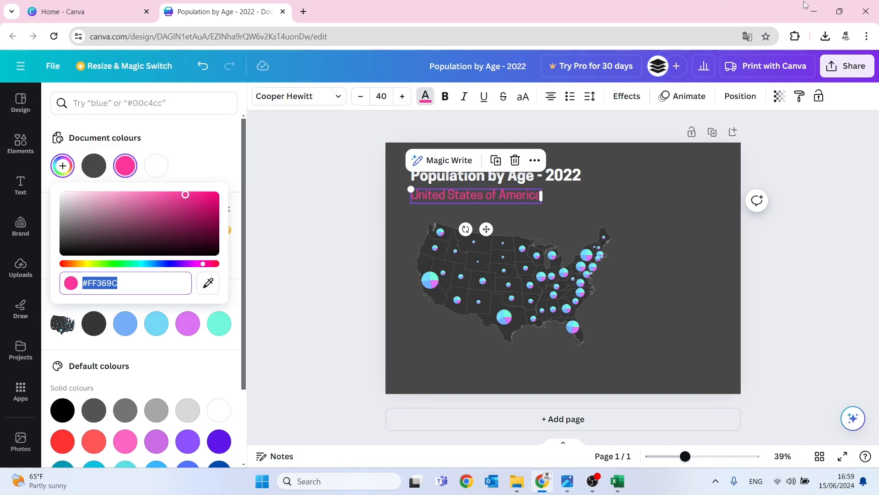
- Switch to the Excel workbook and fill the chart's columns with the custom colour #FF369C
click(813, 11)
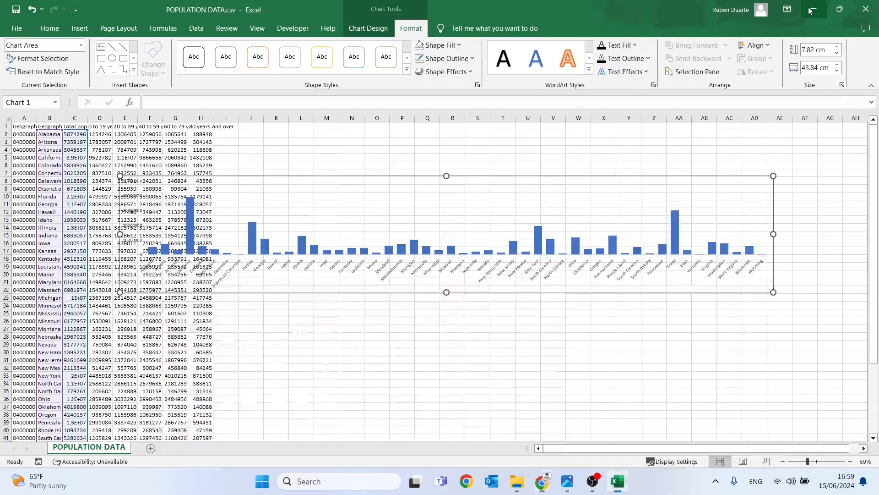
click(192, 220)
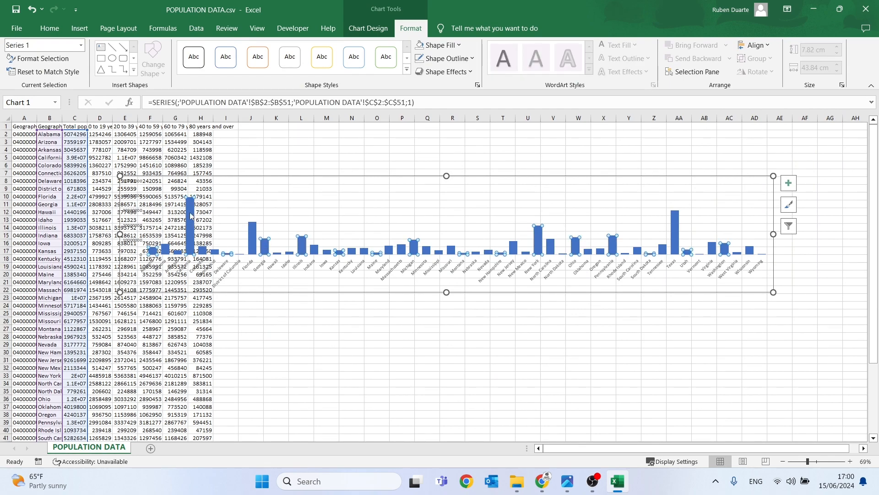
right_click(192, 216)
click(224, 314)
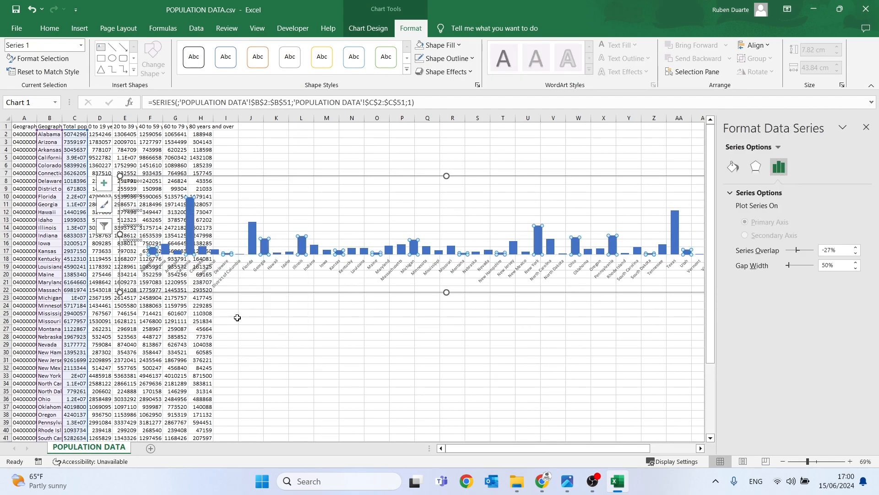
click(732, 167)
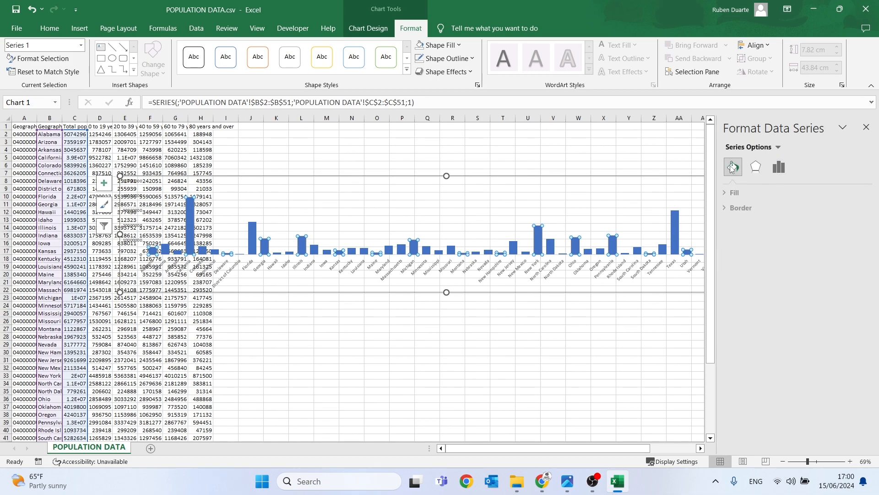
click(741, 193)
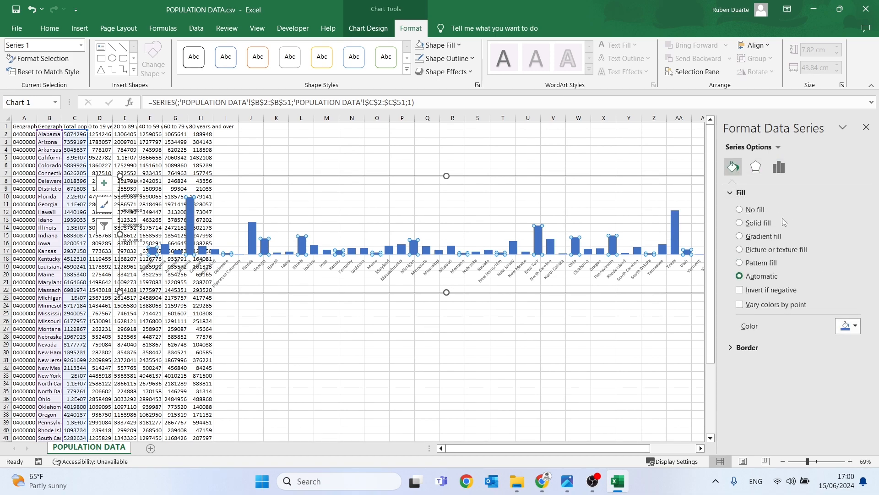
click(843, 326)
click(804, 450)
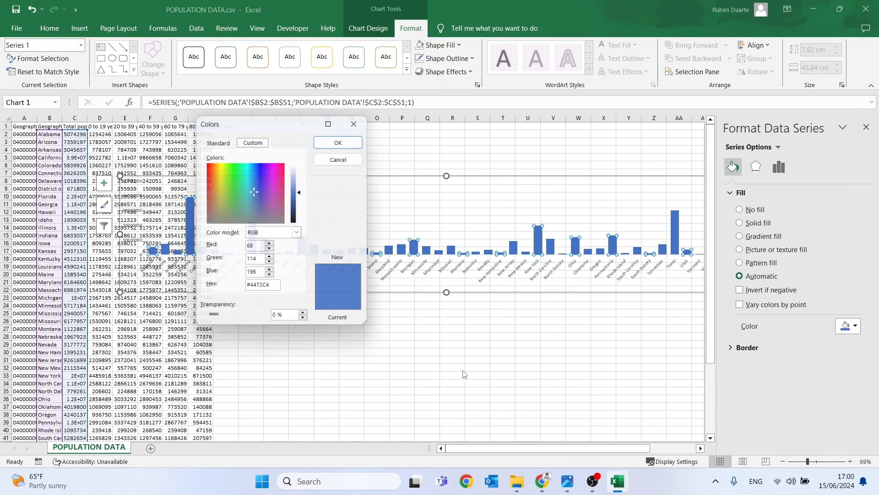
double_click(262, 288)
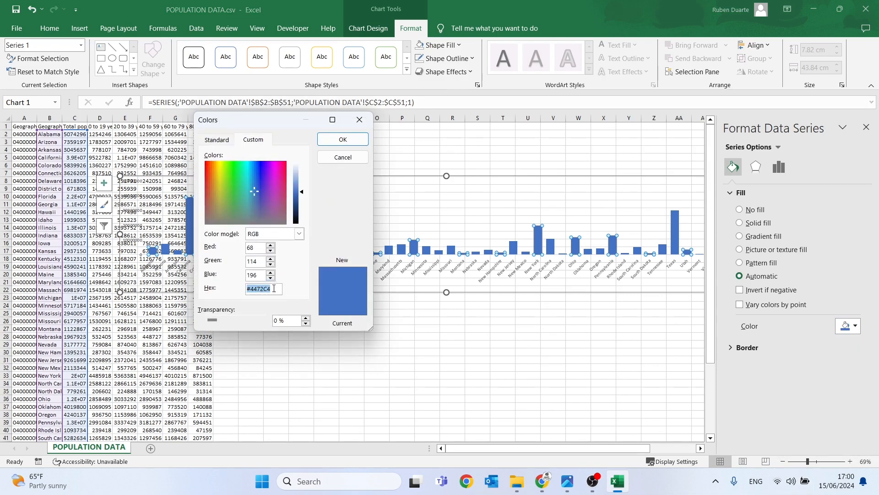
key(ctrl+v)
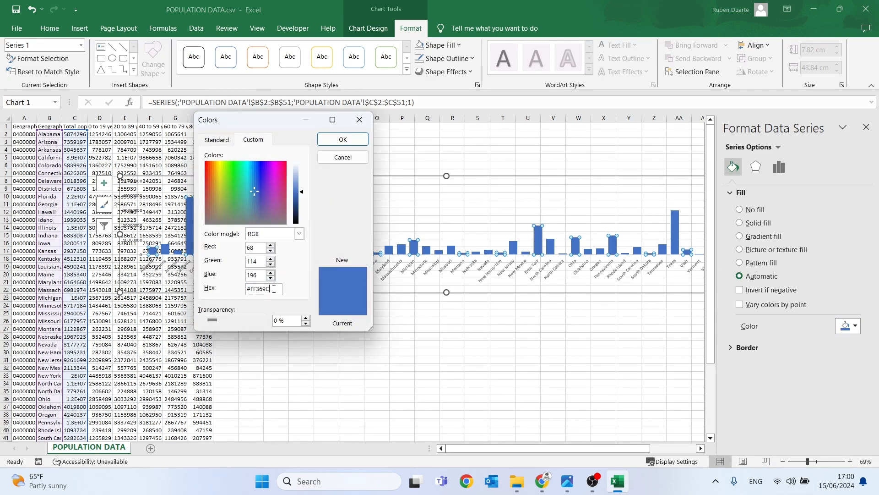
click(336, 143)
click(401, 157)
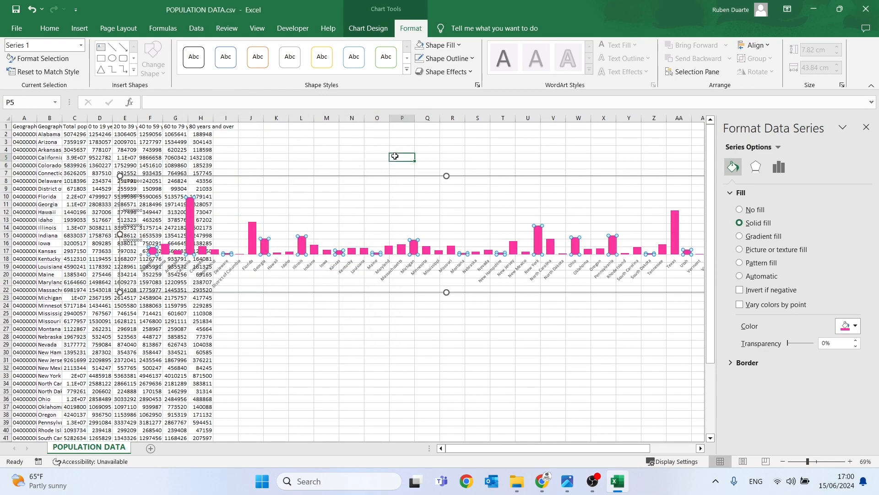
- Copy the pink column chart and paste it onto the Canva poster page
click(336, 180)
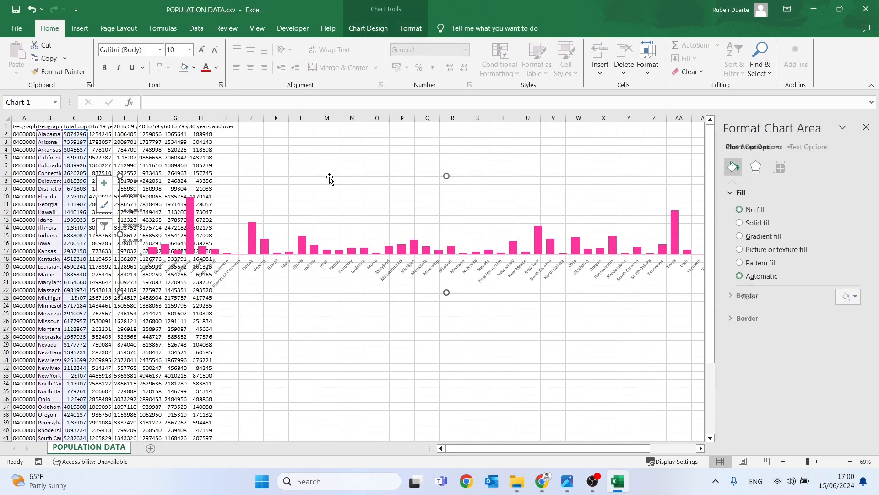
right_click(336, 180)
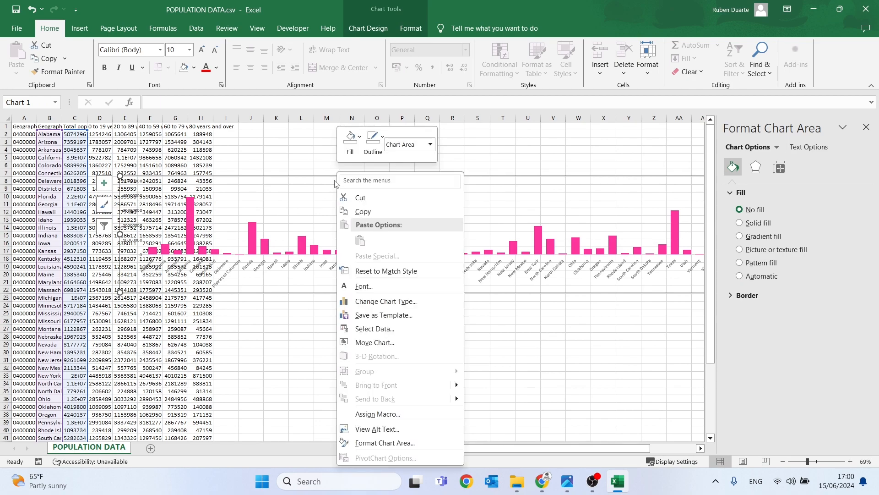
click(335, 183)
right_click(340, 180)
click(332, 179)
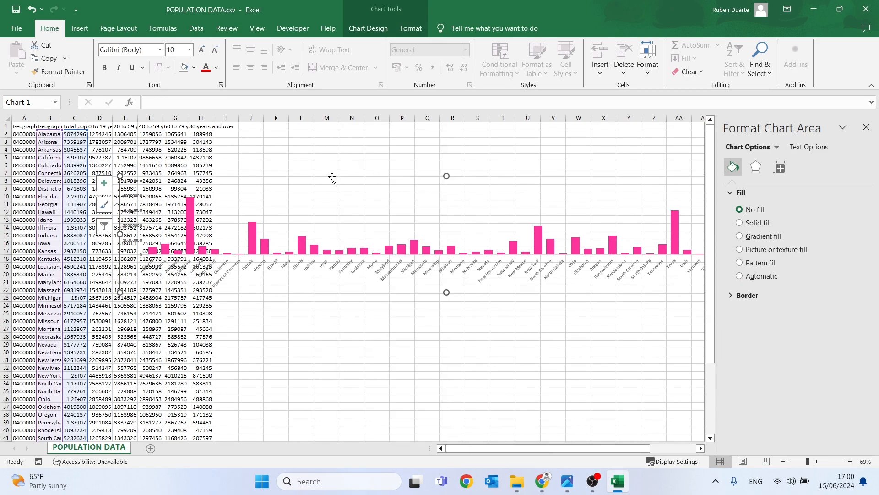
key(ctrl+c)
click(814, 8)
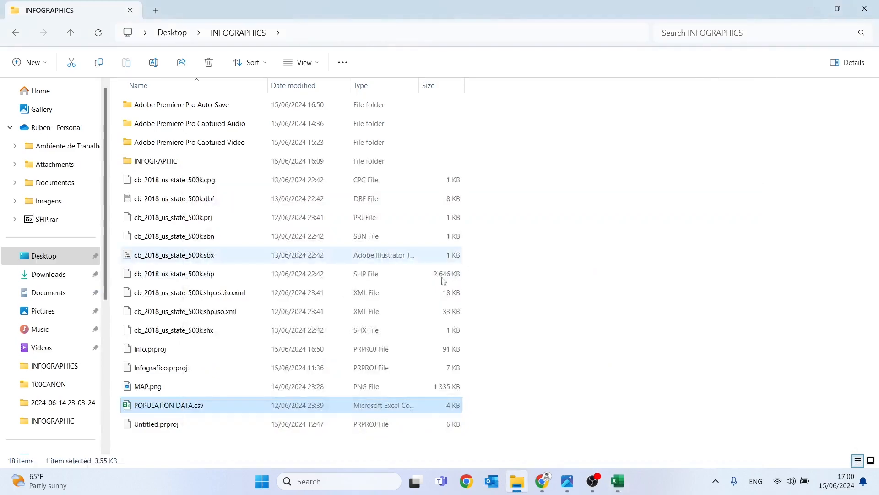
click(542, 481)
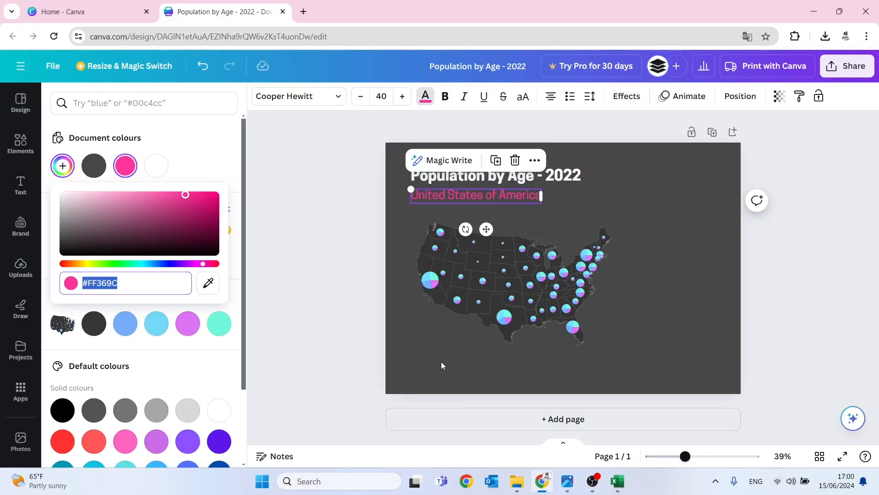
click(441, 361)
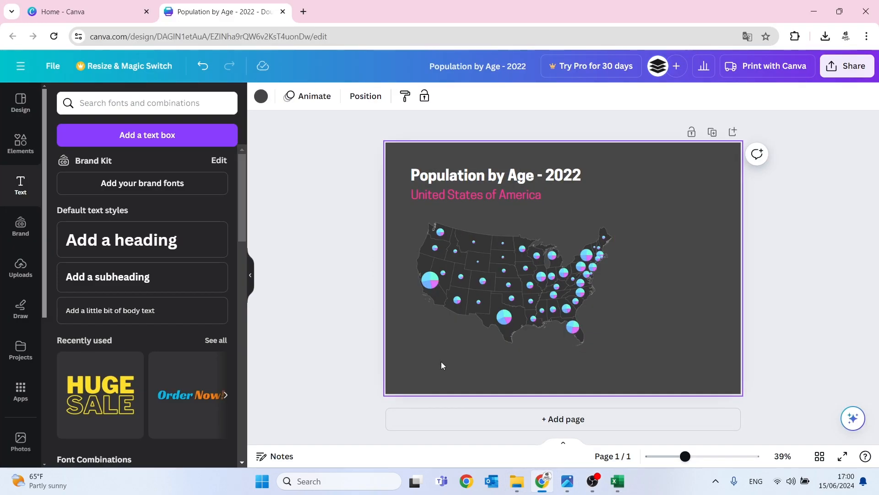
key(ctrl+v)
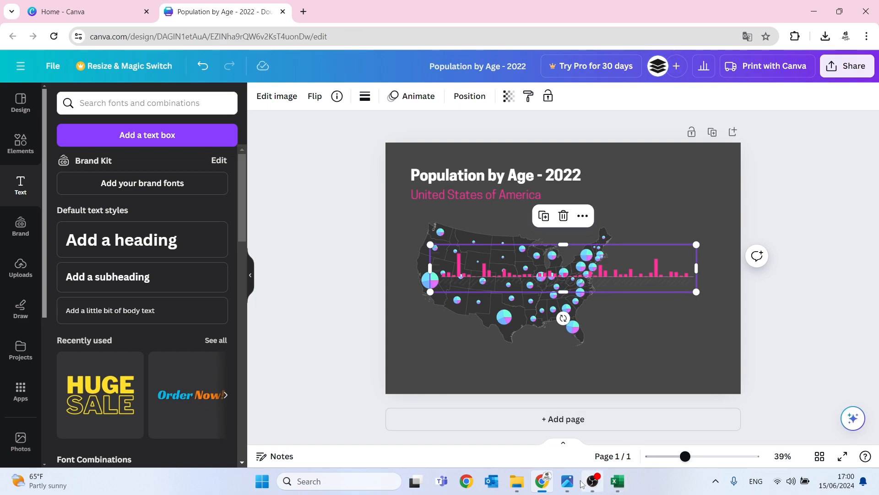
- Return to the Excel chart, move it clear of the data columns and make both axes' label text white
click(617, 481)
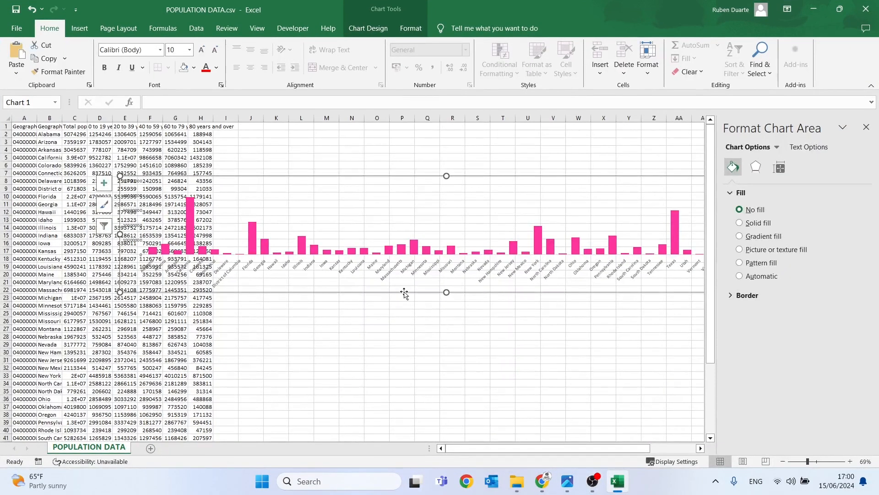
drag(273, 183, 417, 187)
click(339, 267)
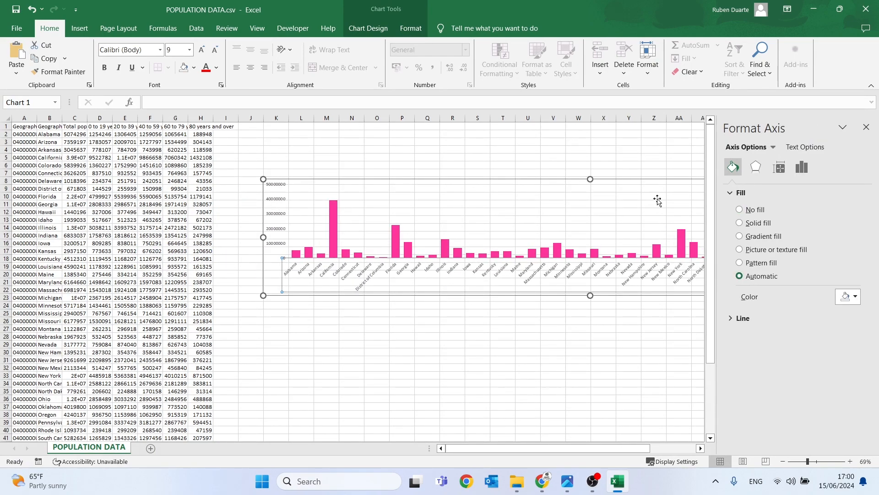
click(216, 68)
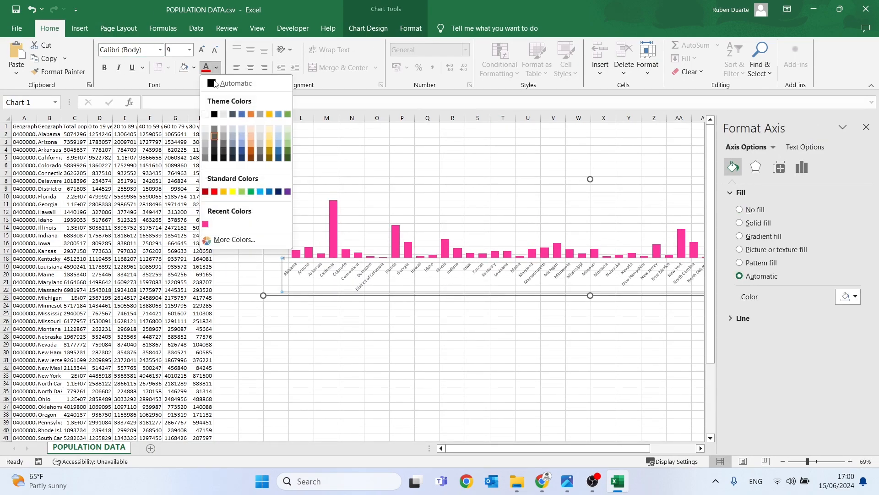
click(205, 114)
click(277, 203)
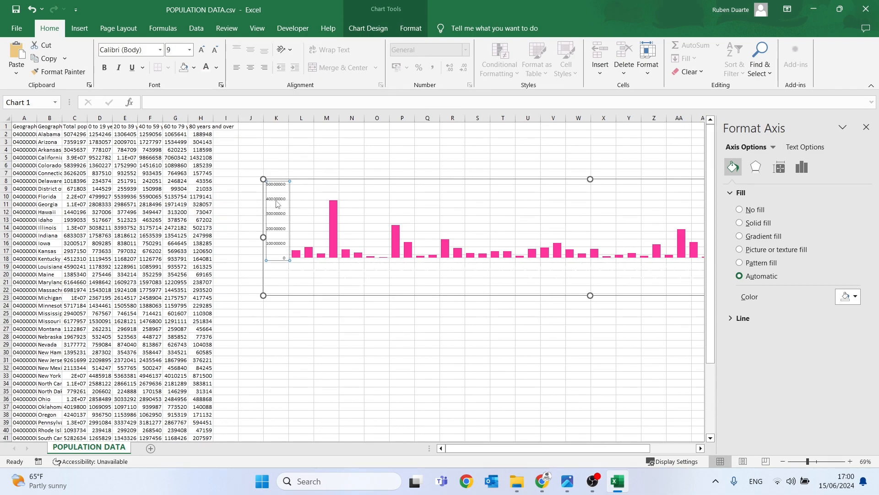
click(205, 67)
- Copy the restyled chart from Excel and replace the chart previously pasted onto the Canva poster with it
click(307, 181)
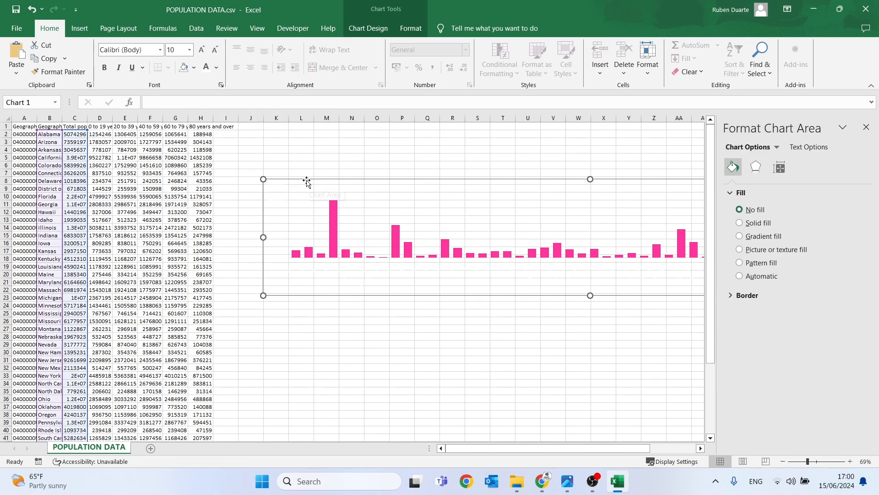
click(815, 9)
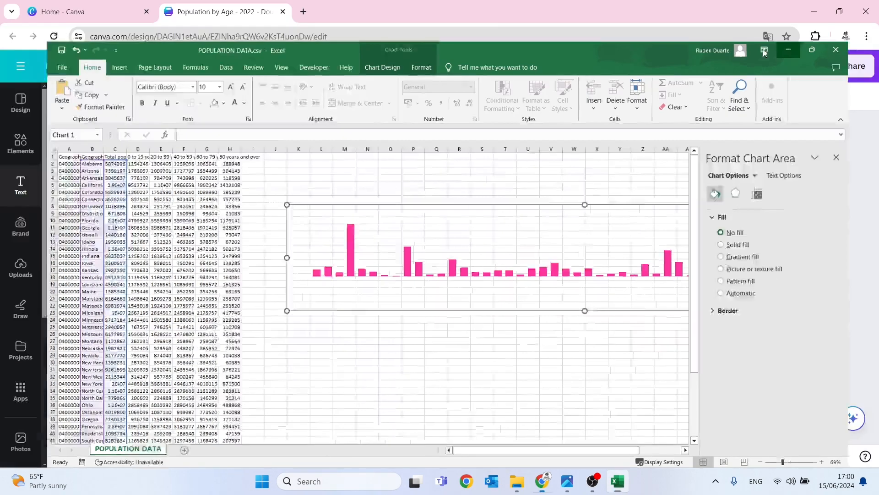
key(Delete)
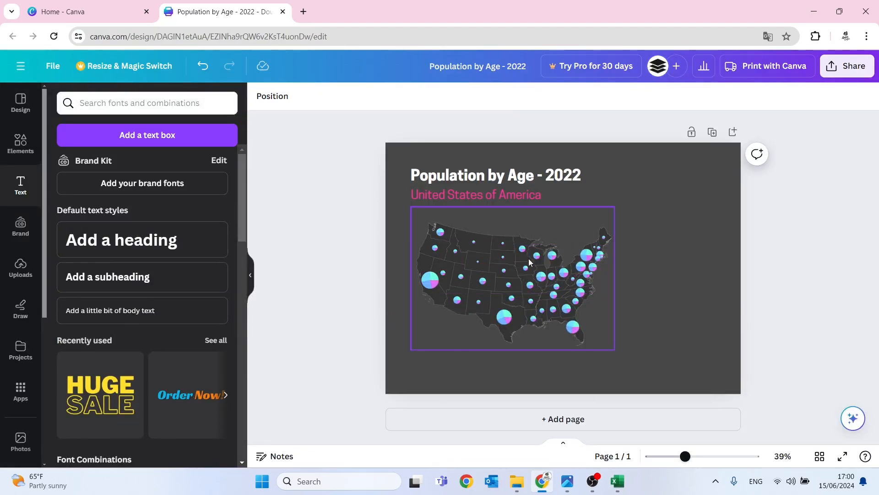
key(ctrl+v)
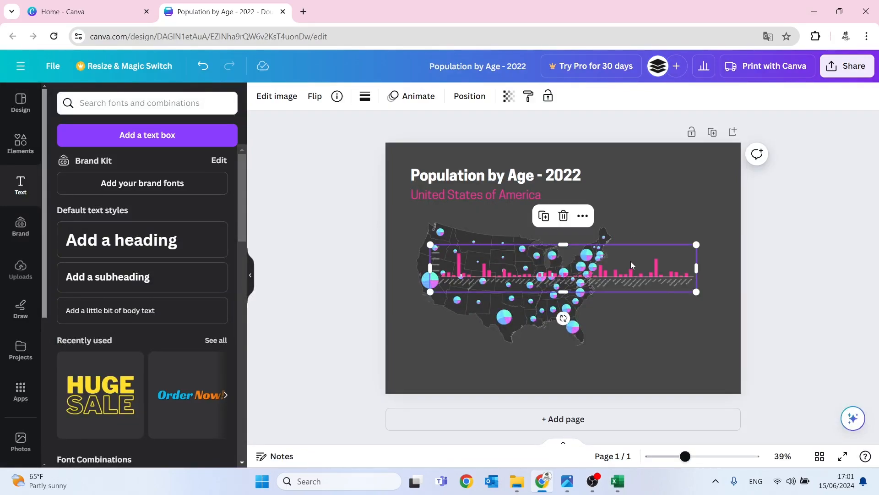
- Place the column chart below the map near the page's lower edge and enlarge it to span the page between its margins
drag(624, 265, 610, 344)
drag(678, 321, 714, 312)
click(664, 260)
- Move the map image up slightly and crop its upper and lower edges to fit between the subtitle and the chart
click(503, 263)
drag(503, 262, 507, 248)
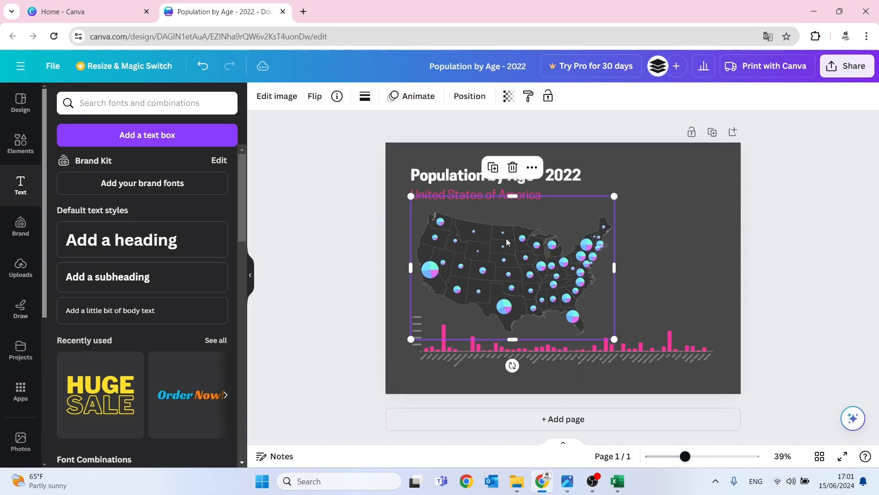
drag(513, 197, 514, 208)
drag(514, 339, 515, 334)
click(548, 257)
drag(547, 258, 537, 256)
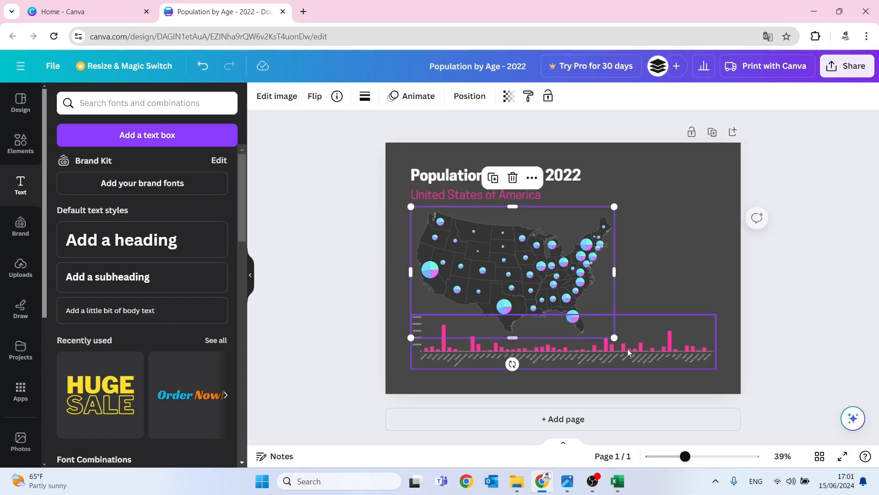
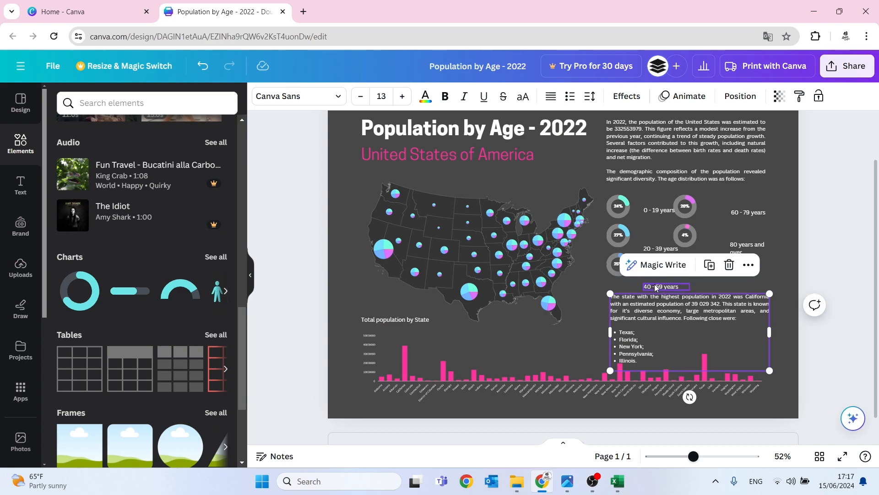
- Set the font size of all five age-group labels beside the progress rings to 13
click(650, 286)
shift+click(664, 214)
shift+click(660, 251)
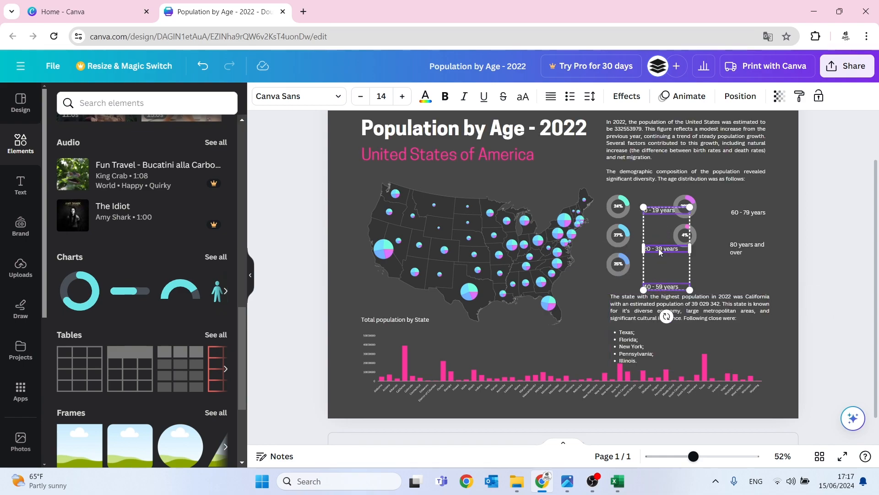
shift+click(738, 213)
shift+click(742, 250)
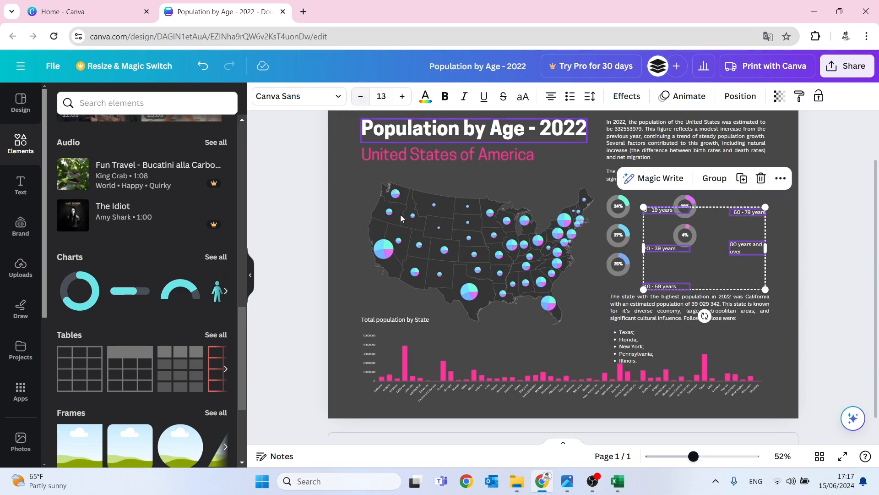
- Set the "Total population by State" heading to font size 13 and move it slightly down towards the column chart
click(403, 320)
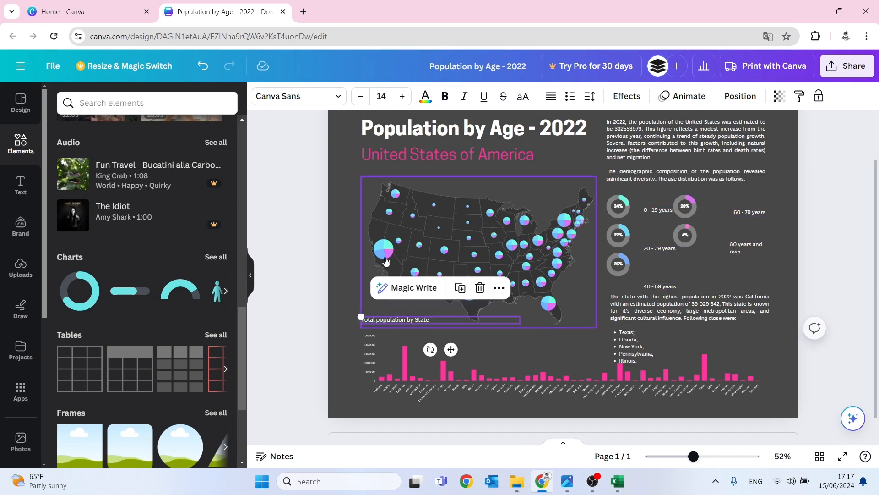
click(361, 96)
drag(411, 322, 412, 324)
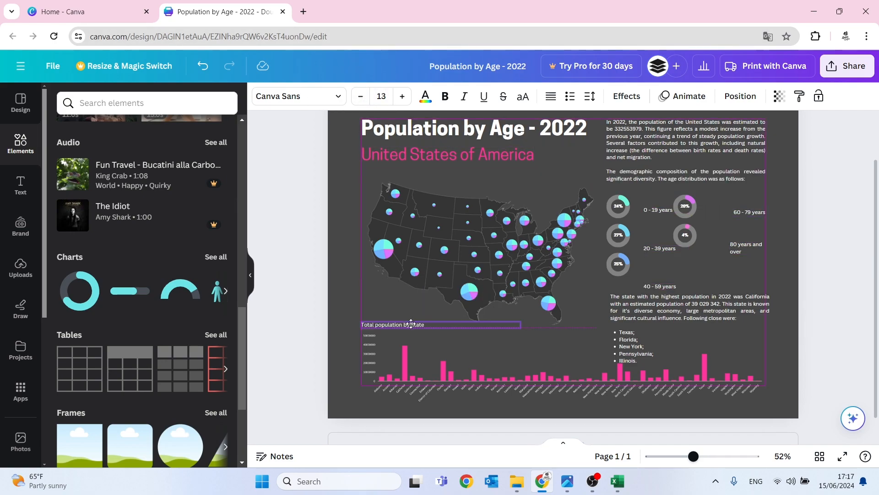
click(717, 191)
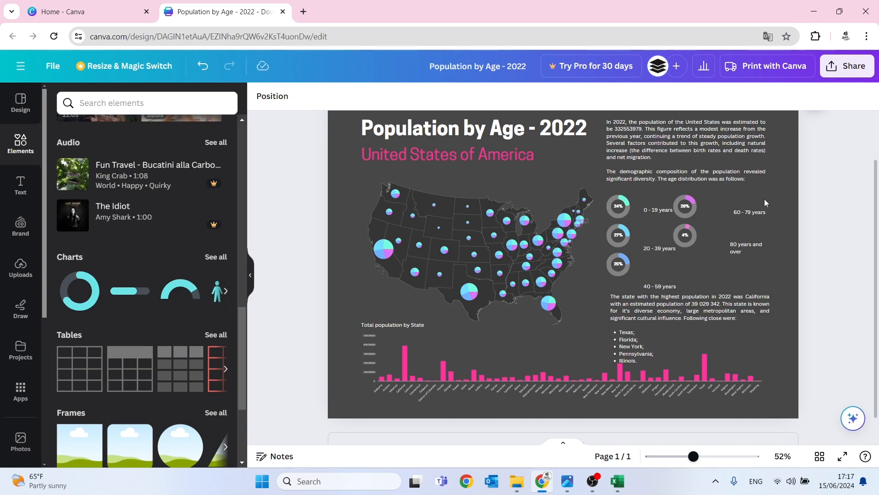
- Move the three progress rings for ages 0 to 59 together slightly up, closer to the age distribution paragraph
click(618, 206)
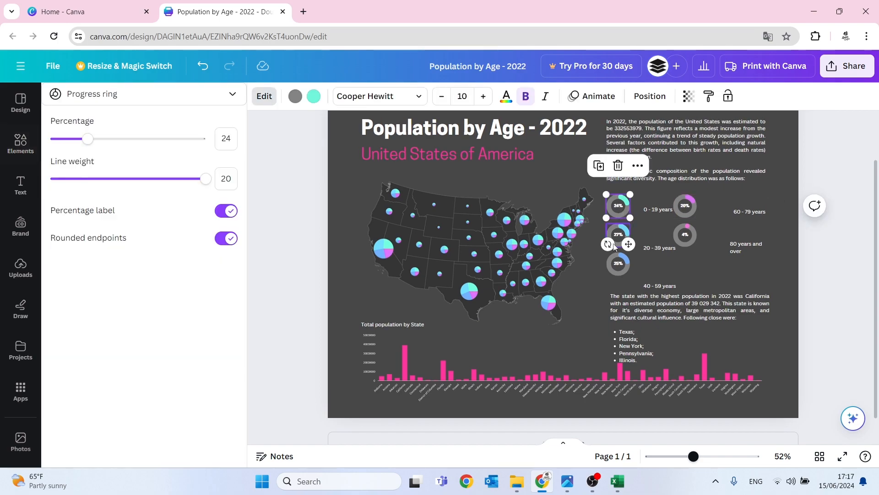
shift+click(618, 235)
shift+click(618, 264)
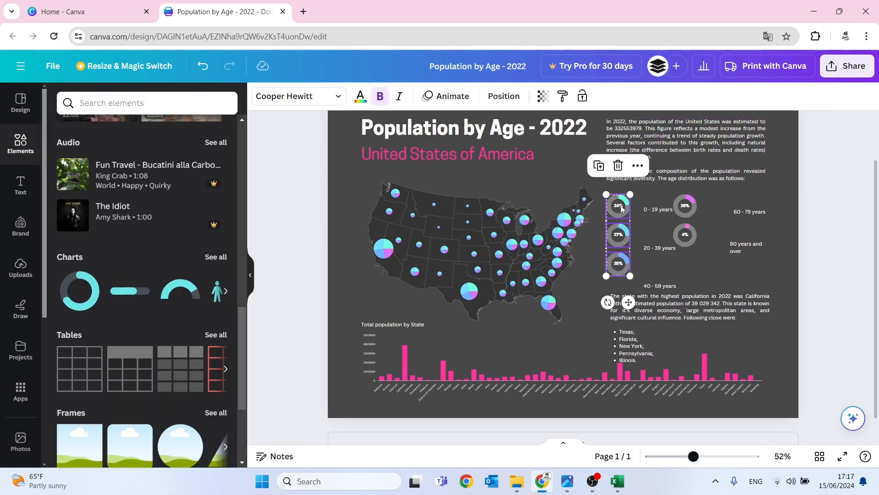
drag(621, 206, 621, 200)
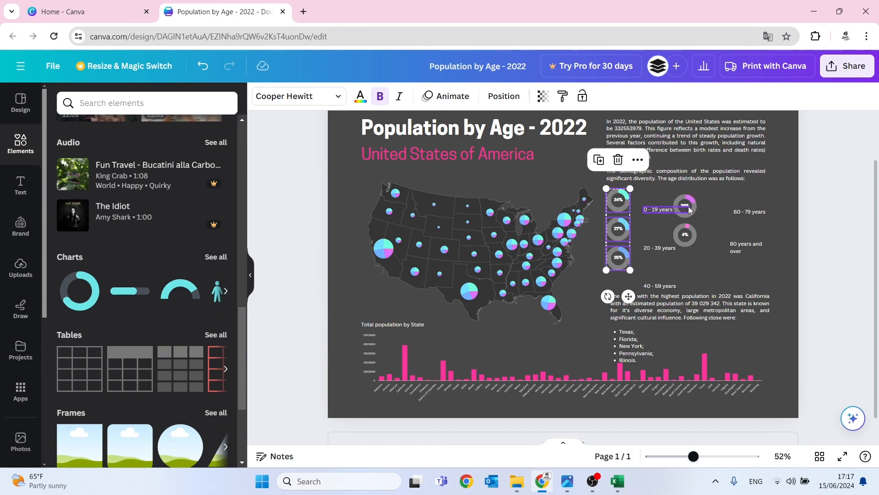
- Move the progress rings for ages 60 to 79 and 80 and over outward, away from the first column of rings
click(690, 210)
drag(689, 199, 717, 190)
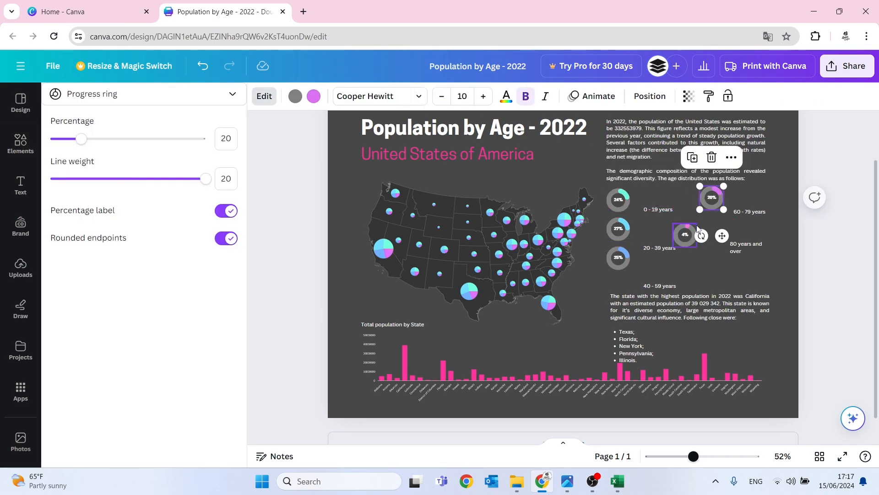
drag(686, 233, 696, 230)
- Move the "0 - 19 years", "20 - 39 years" and "40 - 59 years" labels up beside their matching progress rings
drag(652, 211, 649, 201)
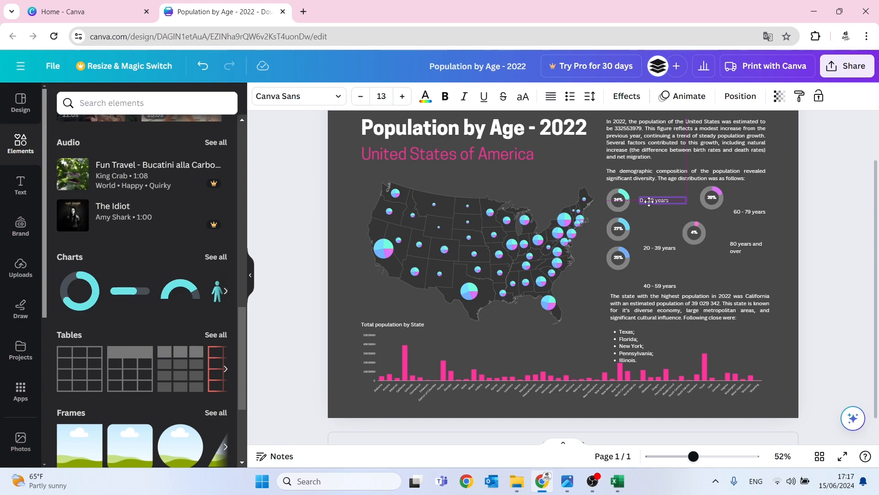
click(656, 247)
drag(656, 249, 653, 227)
click(660, 285)
drag(659, 286, 657, 259)
- Align the "60 - 79 years" and "80 years and over" labels and their progress rings with the first two rows of age groups
click(716, 196)
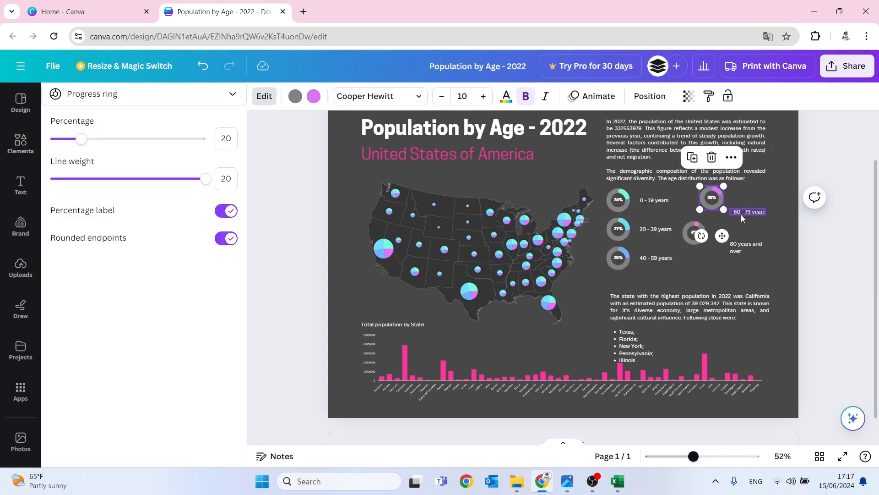
drag(742, 212, 742, 200)
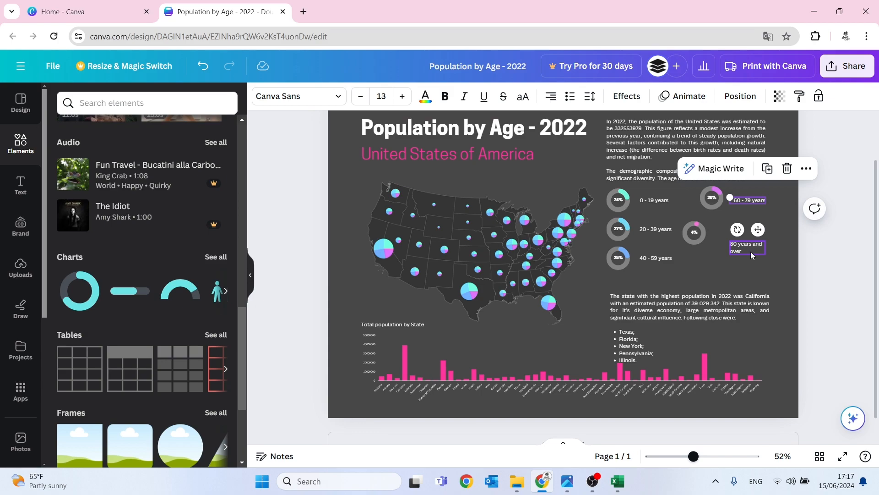
drag(744, 247, 747, 232)
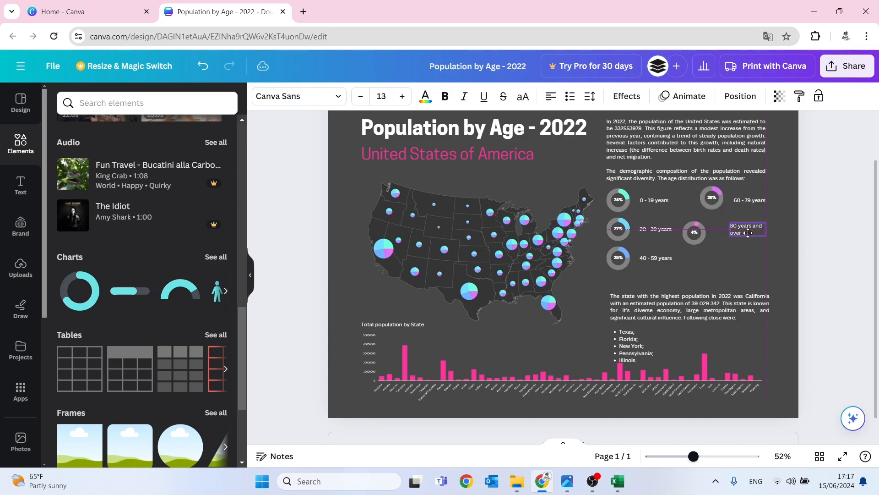
click(695, 233)
drag(714, 204, 713, 201)
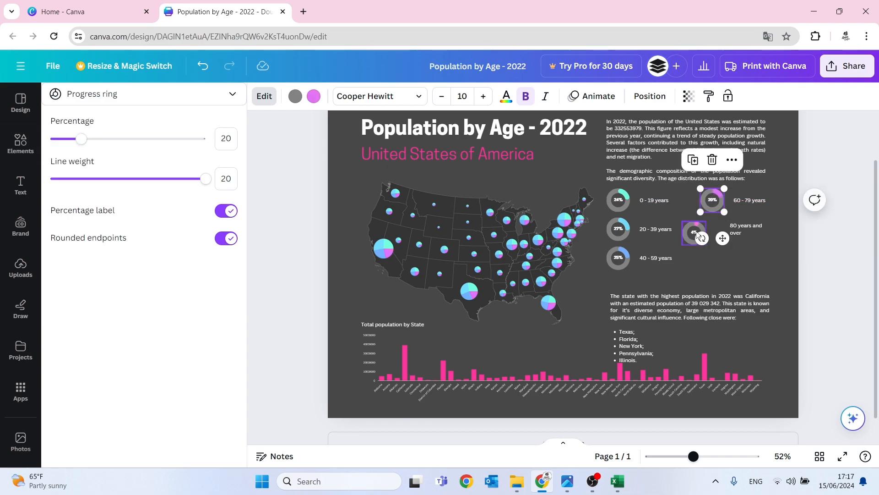
drag(695, 233, 715, 228)
- Move the paragraph about California and its state list up, directly below the progress rings and aligned with the text above
click(681, 304)
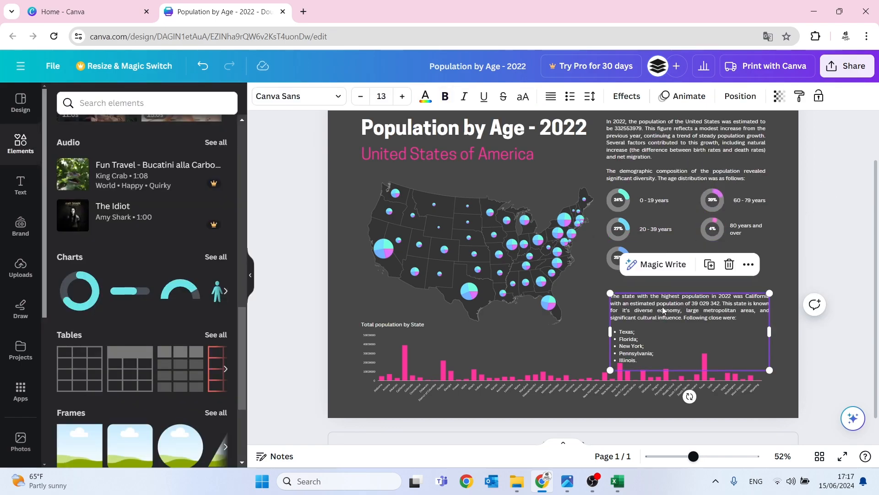
drag(663, 307, 659, 295)
click(792, 297)
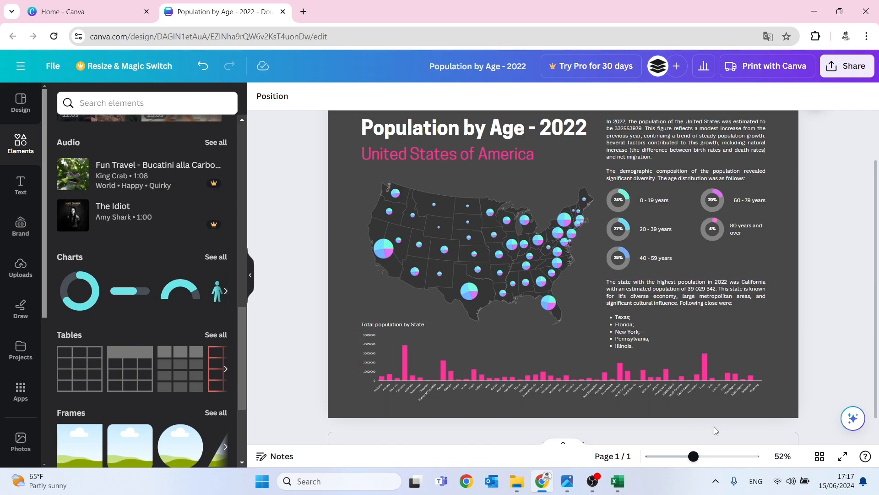
- Search the elements for "north america" graphics and insert the light grey North America map with borders
mouse_move(693, 455)
mouse_down()
mouse_move(686, 456)
mouse_move(697, 456)
mouse_up()
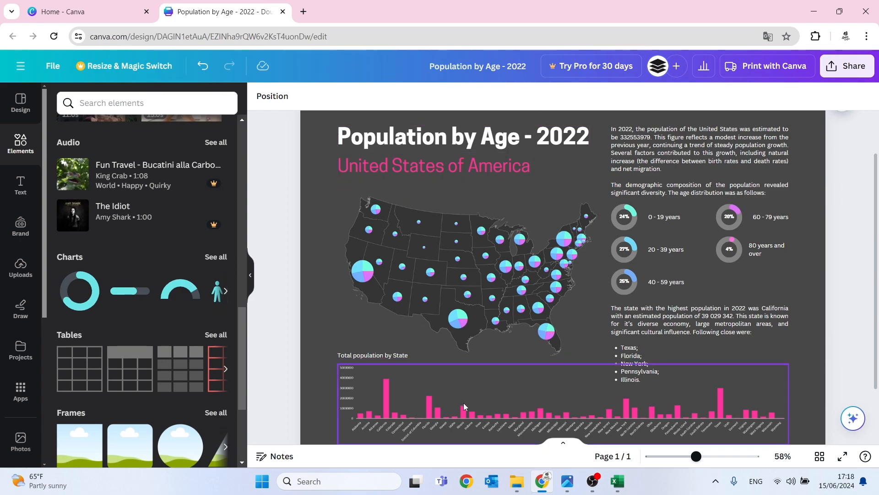
scroll(476, 356, down, 1)
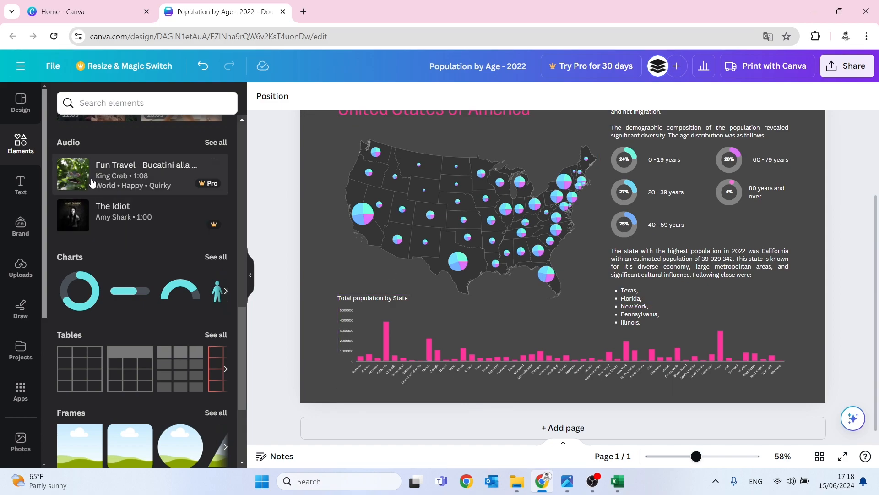
click(21, 146)
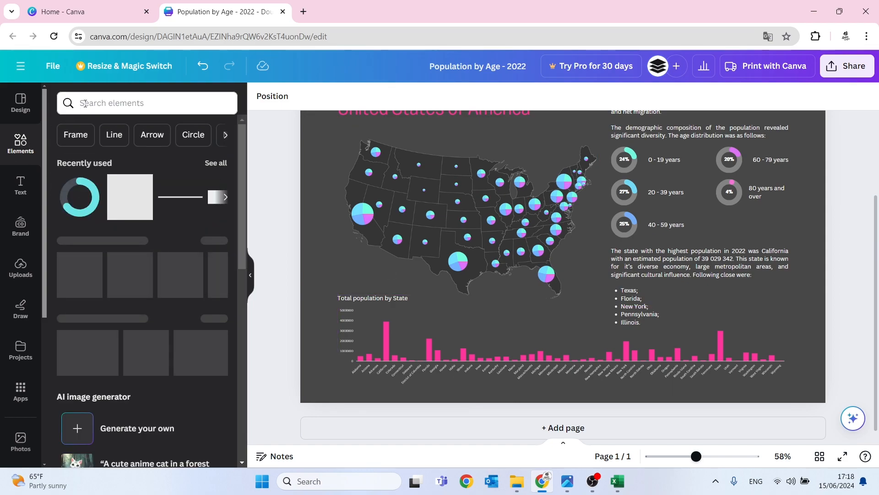
click(85, 103)
text(north )
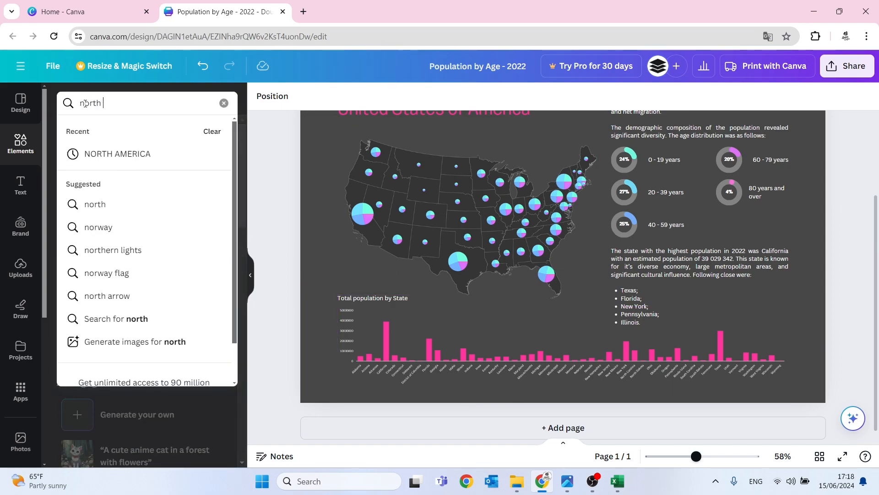
text(america)
key(Return)
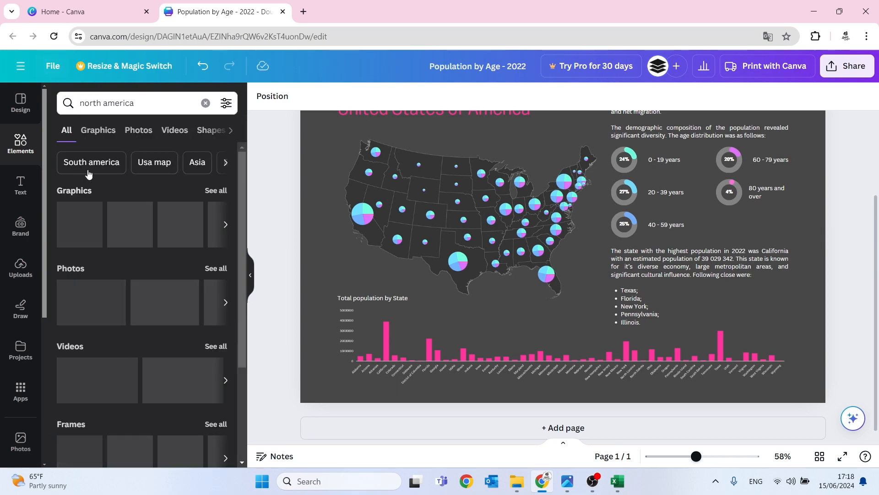
click(98, 130)
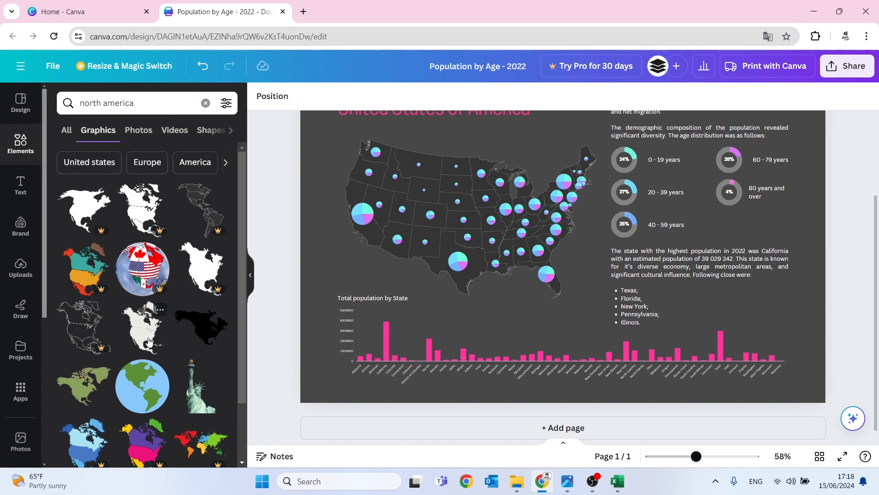
click(148, 341)
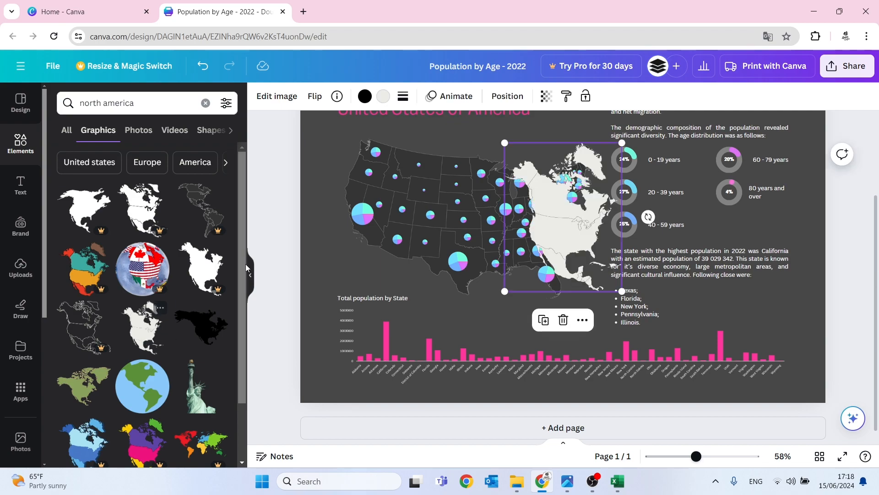
- Set the North America map's transparency to about 65 and change both its fill and outline colours to grey #828282
click(547, 97)
drag(517, 146, 495, 146)
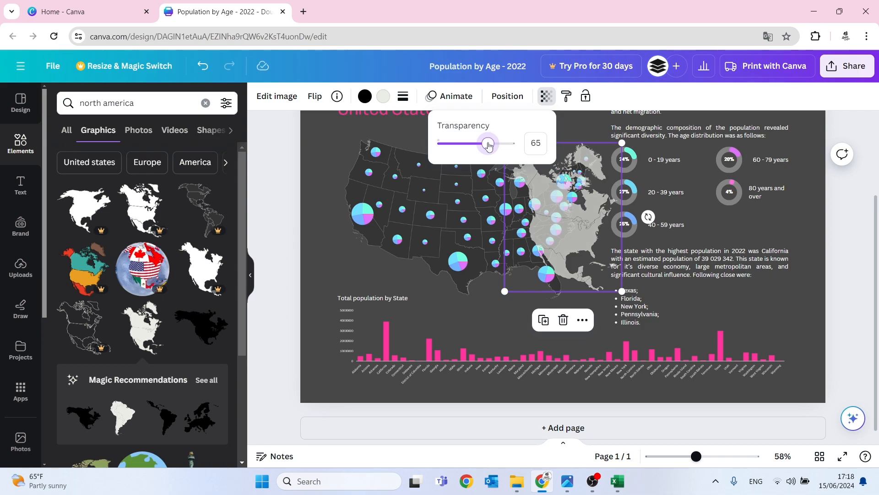
click(368, 98)
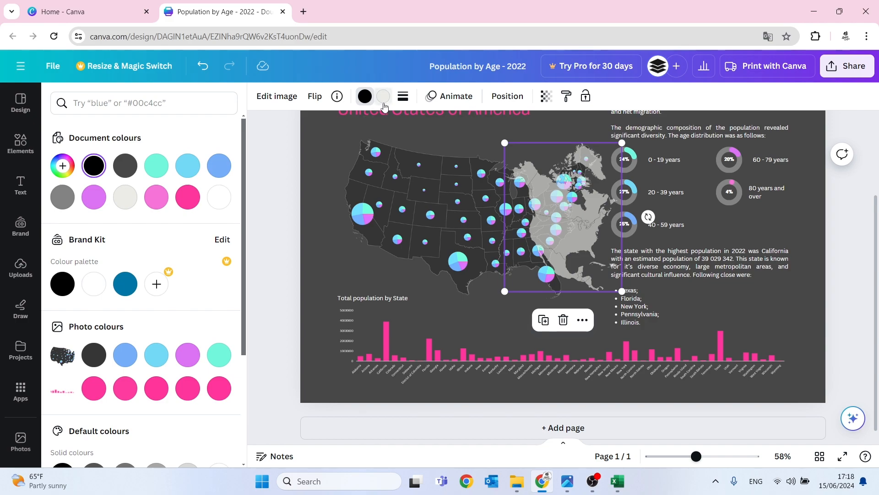
click(384, 101)
click(95, 169)
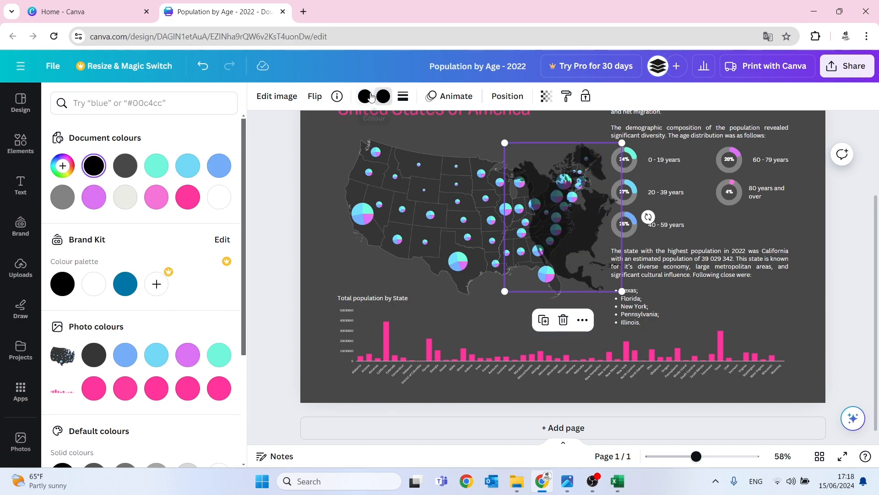
click(64, 201)
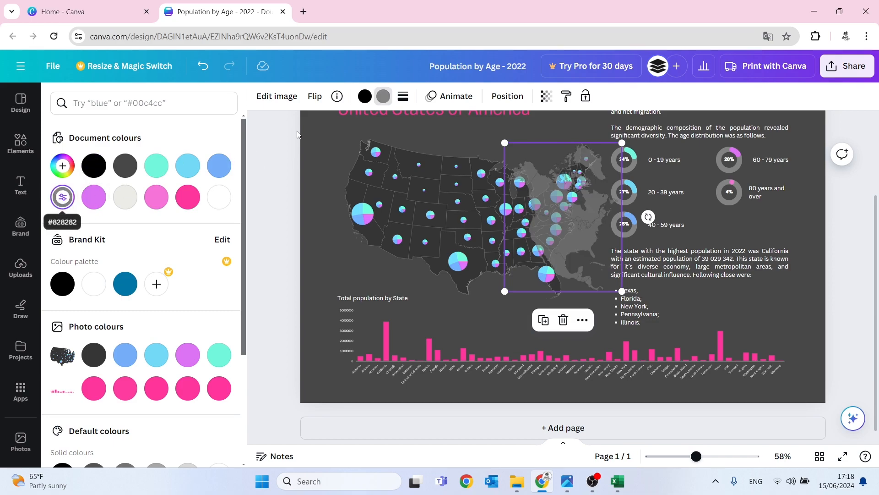
click(94, 165)
click(55, 205)
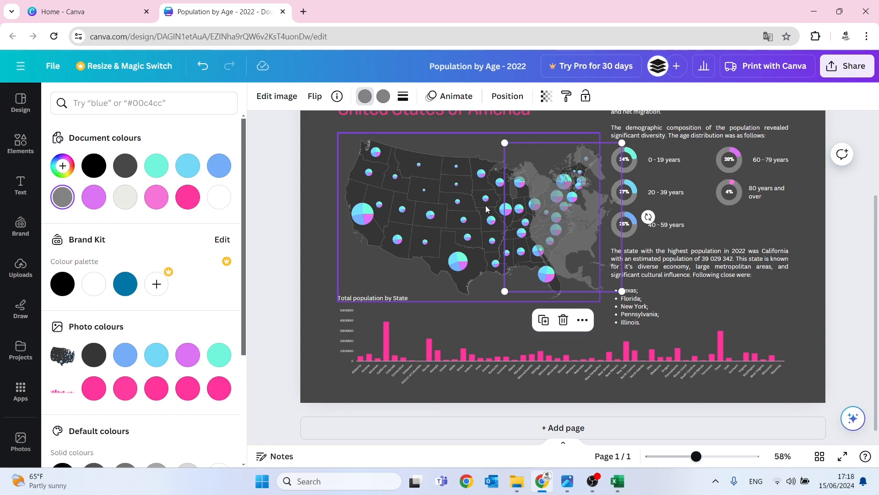
- Move the North America map over the title and the western part of the US map, and set its outline colour to white
drag(558, 219, 407, 165)
scroll(409, 183, up, 2)
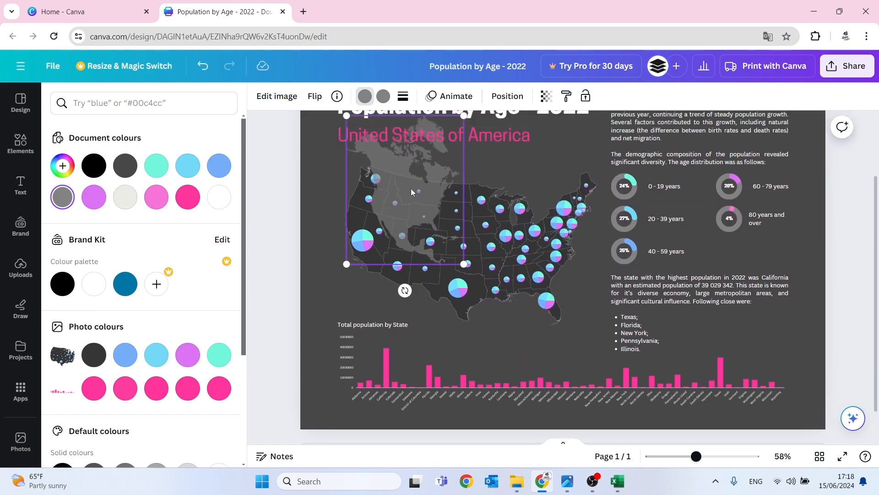
drag(414, 224, 388, 212)
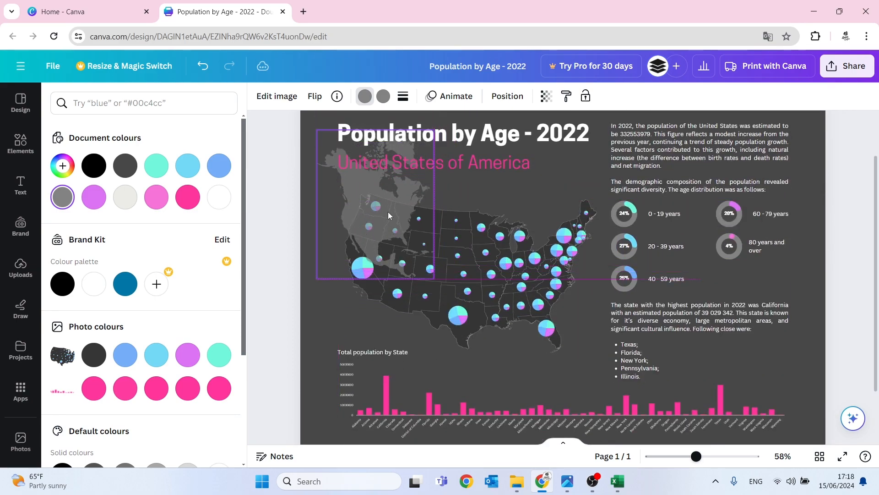
click(219, 197)
drag(343, 216, 360, 211)
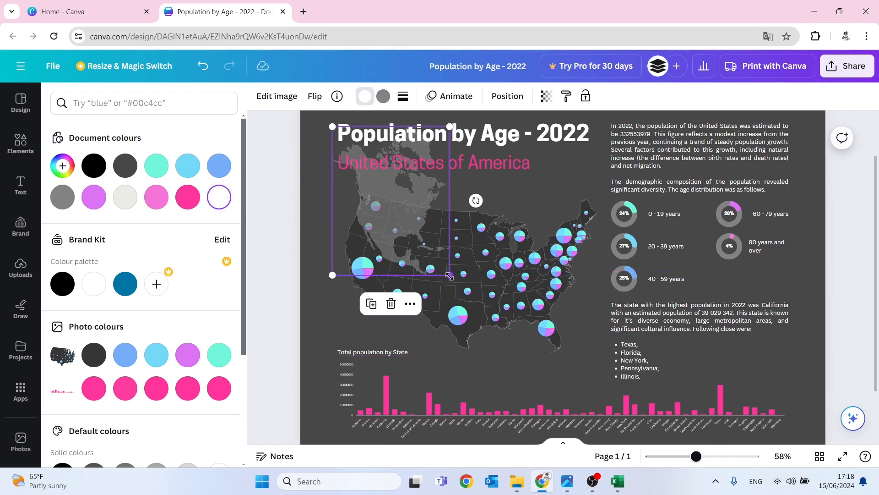
- Enlarge the North America map across most of the page height and position it roughly over the US population map
drag(450, 276, 611, 458)
drag(436, 295, 436, 251)
drag(563, 374, 639, 432)
scroll(597, 303, down, 2)
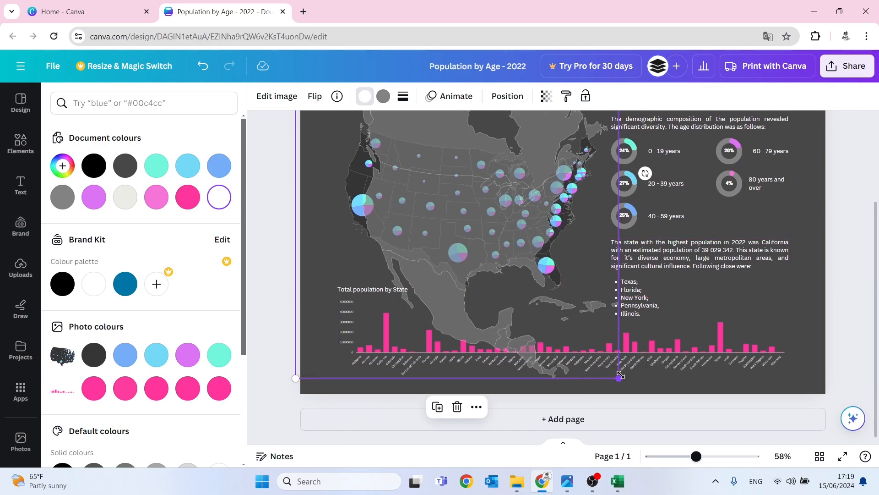
drag(631, 388, 658, 398)
drag(415, 190, 399, 168)
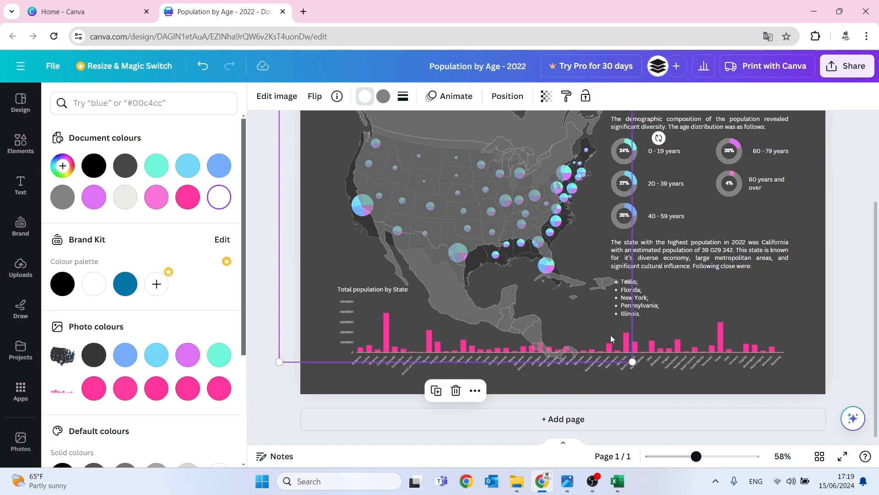
drag(632, 361, 651, 389)
drag(482, 209, 477, 203)
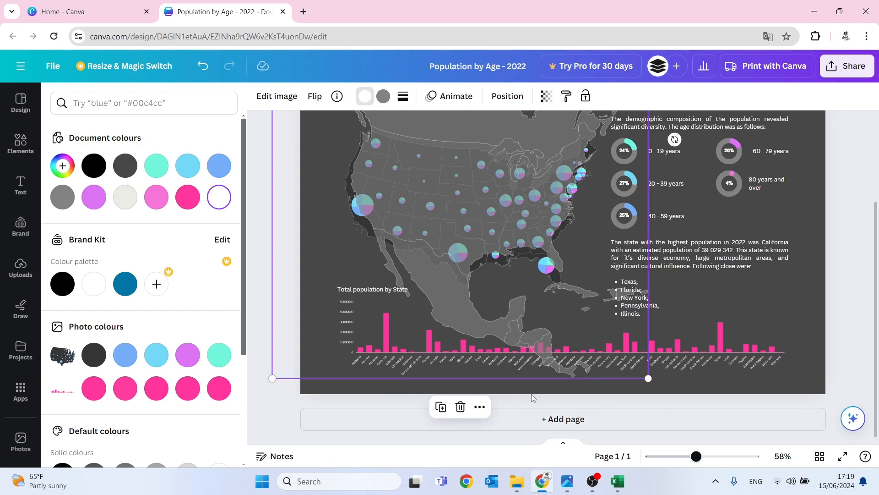
- Fine-tune the size and position of the North America map so its coastlines follow the US map more closely
drag(680, 142, 697, 137)
drag(506, 160, 500, 164)
drag(643, 381, 648, 389)
drag(426, 192, 428, 184)
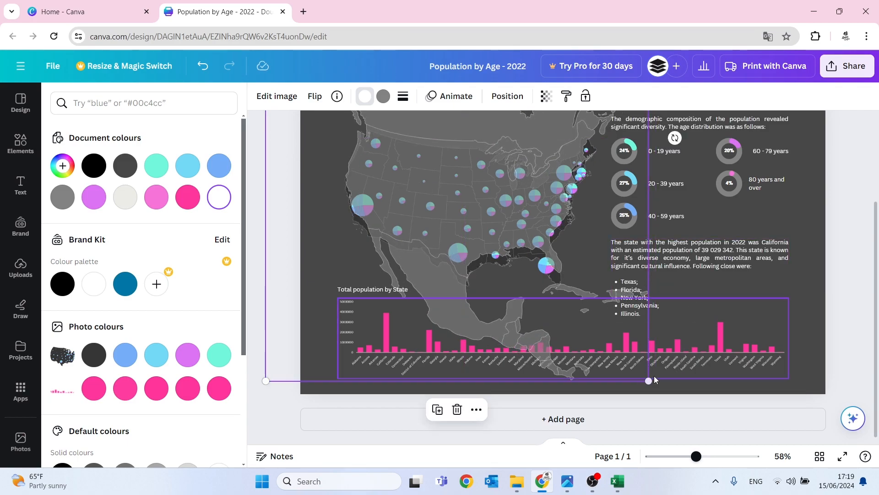
drag(654, 380, 655, 391)
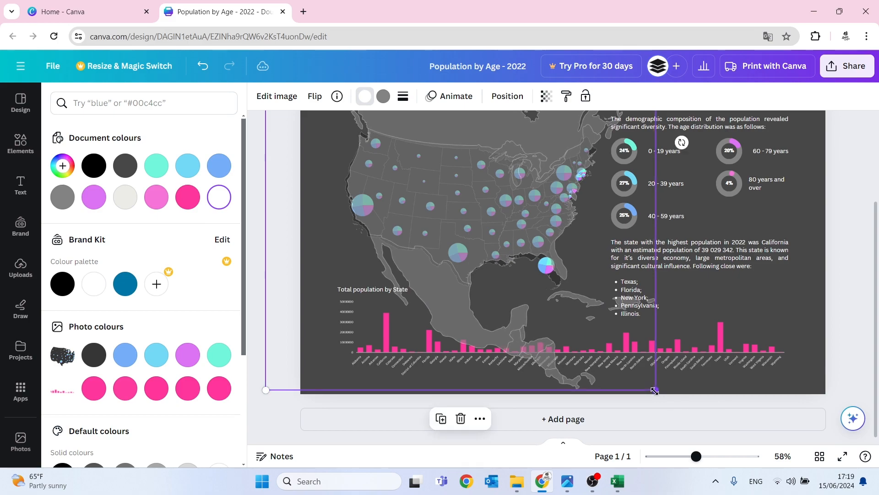
drag(445, 202, 444, 200)
click(592, 206)
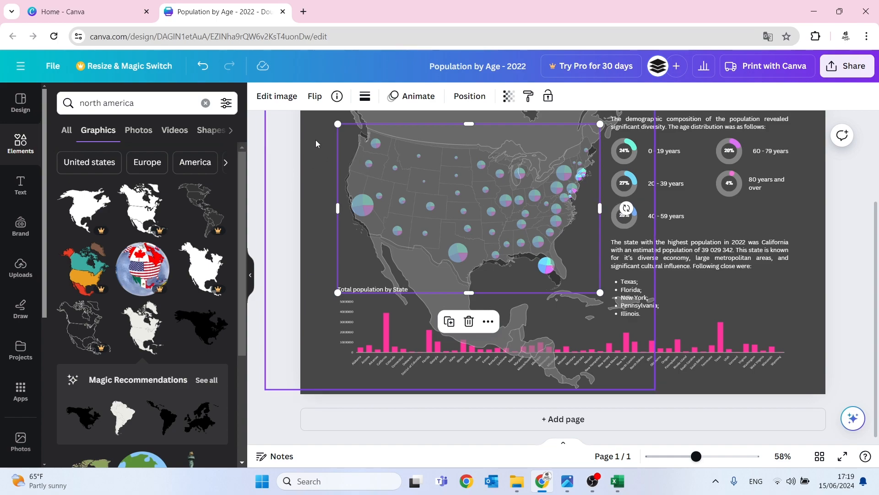
- Rotate the North America map slightly clockwise and nudge it up and right to line up with the US map
click(532, 194)
drag(680, 142, 706, 147)
drag(491, 161, 491, 163)
key(Up)
key(Up)
key(Up)
key(Up)
key(Up)
key(Up)
key(Up)
key(Up)
key(Up)
key(Up)
key(Up)
key(Up)
key(Up)
key(Up)
key(Up)
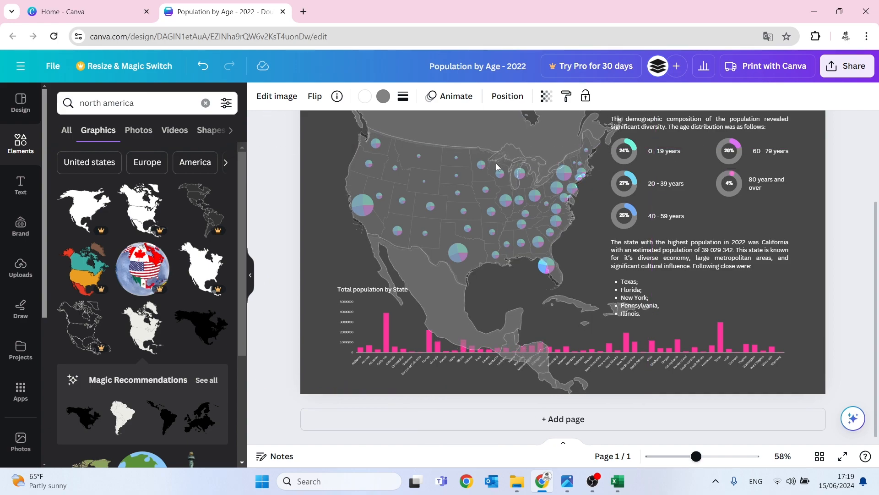
key(Right)
key(Right)
key(Right)
key(Right)
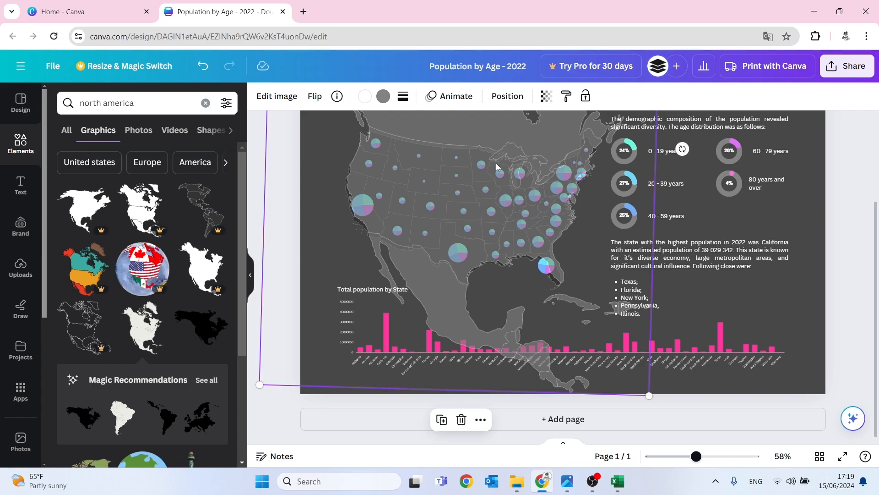
- Shrink the North America map slightly and nudge it down and left until its outline matches the US map
drag(649, 394, 645, 388)
key(Down)
key(Down)
key(Down)
key(Down)
key(Down)
key(Down)
key(Down)
key(Down)
key(Down)
key(Down)
key(Down)
key(Down)
key(Down)
key(Down)
key(Down)
key(Down)
key(Down)
key(Down)
key(Down)
key(Down)
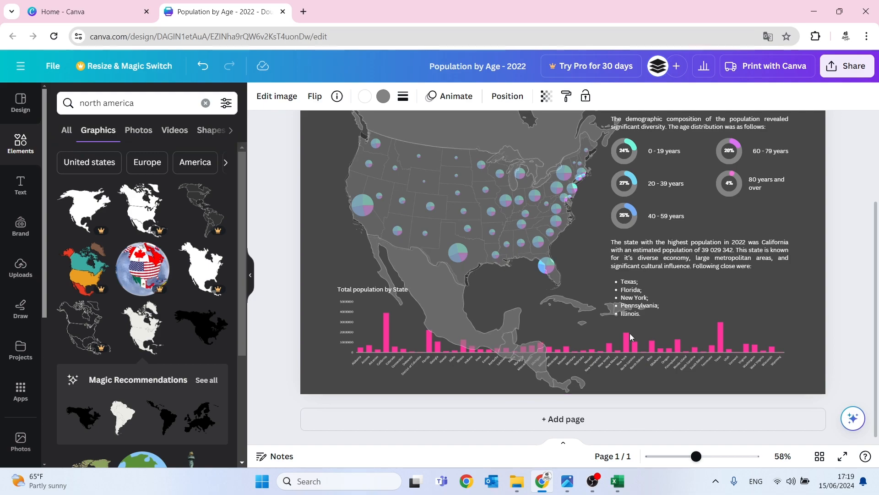
key(Left)
key(Left)
key(Left)
key(Left)
key(Left)
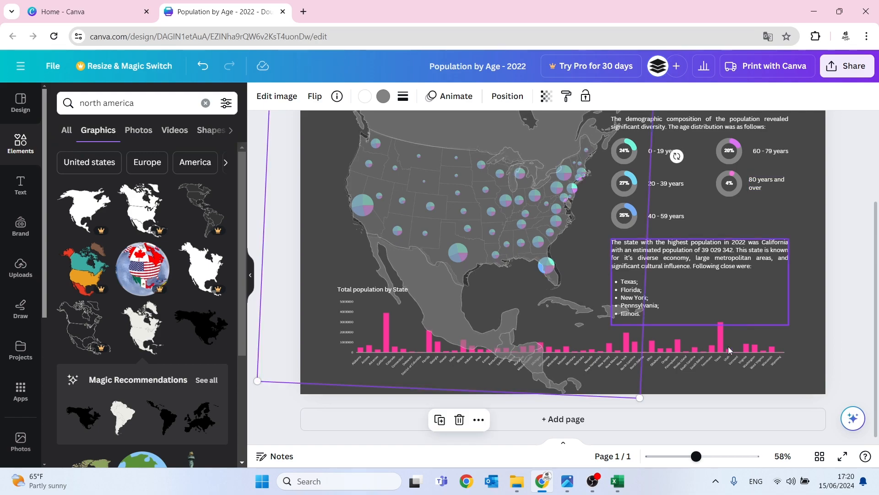
- Send the North America map behind the US population map
drag(690, 460, 682, 461)
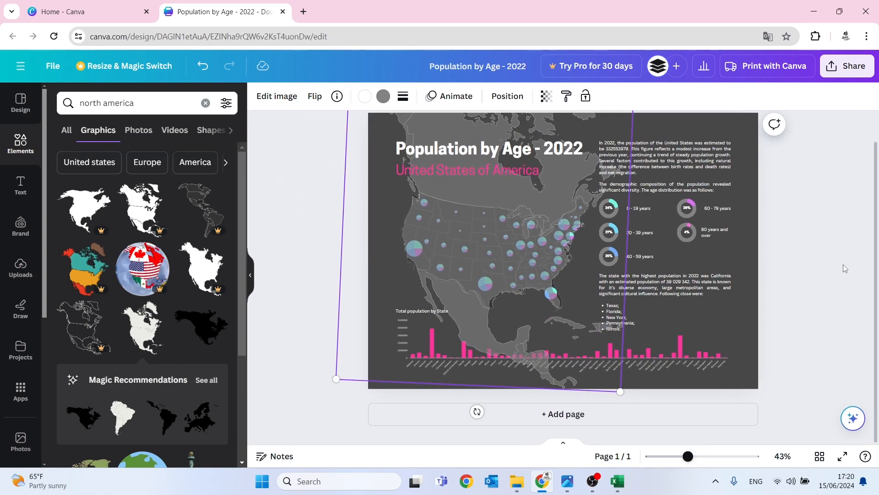
click(839, 257)
click(480, 198)
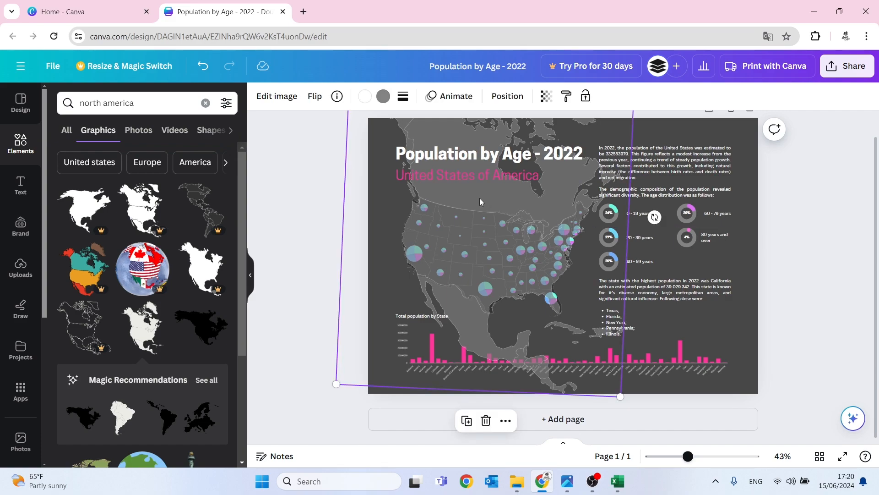
right_click(480, 198)
mouse_move(531, 308)
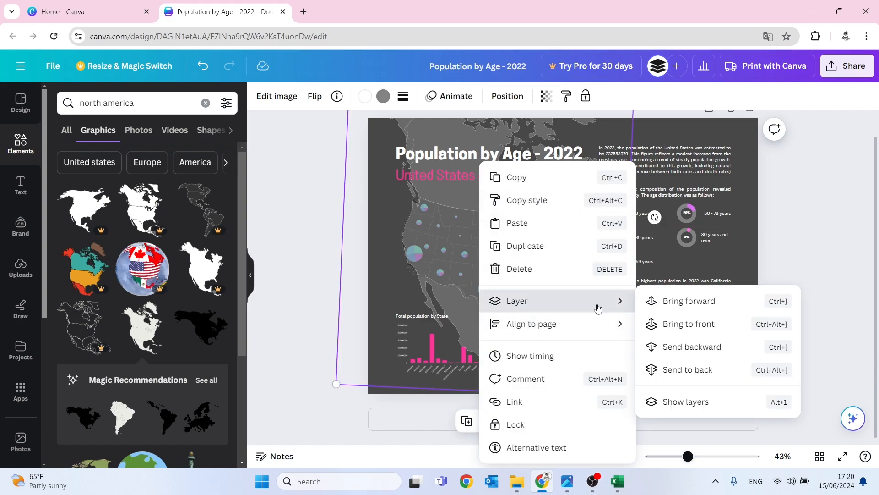
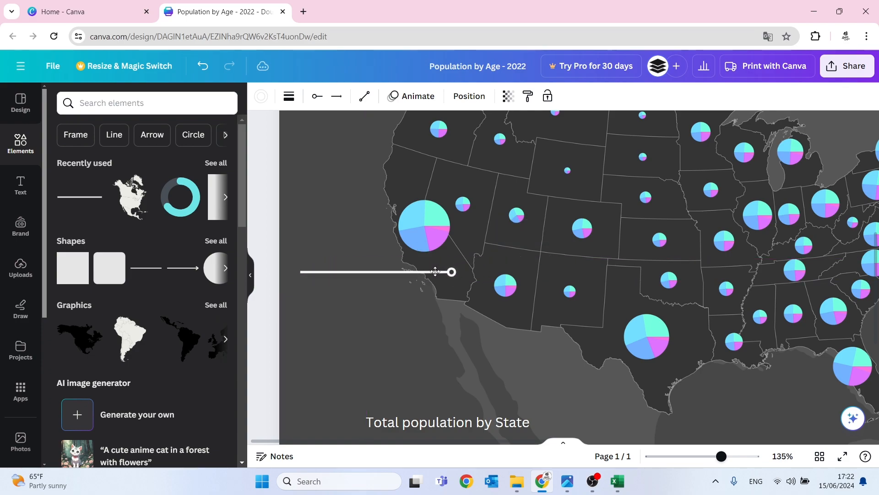
- Shorten the callout line beside California from its outer end and place a duplicate of the "Total population by State" text just below it
drag(300, 271, 321, 271)
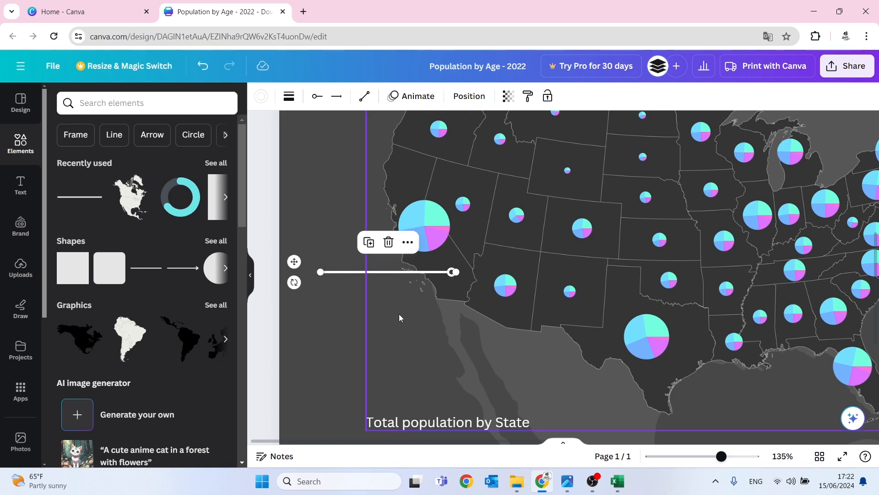
click(400, 422)
key(ctrl+d)
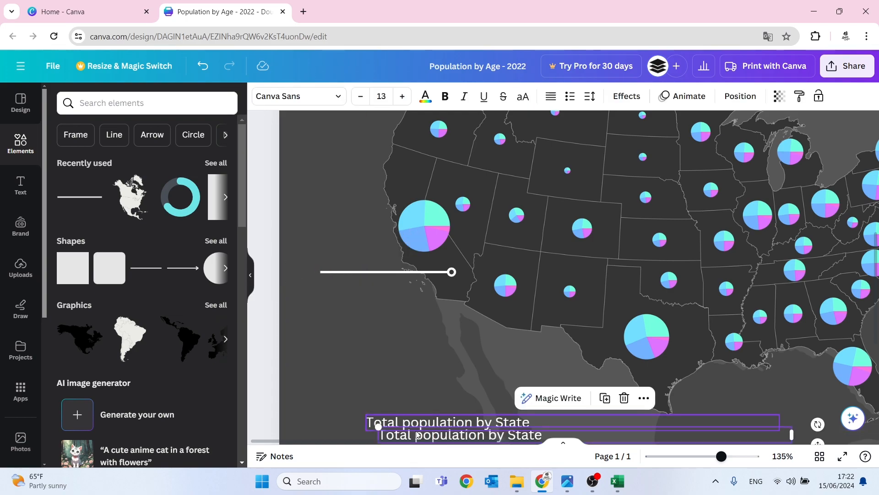
drag(401, 441, 359, 304)
- Replace the duplicated text below the callout line with "California" and start a second line
click(362, 296)
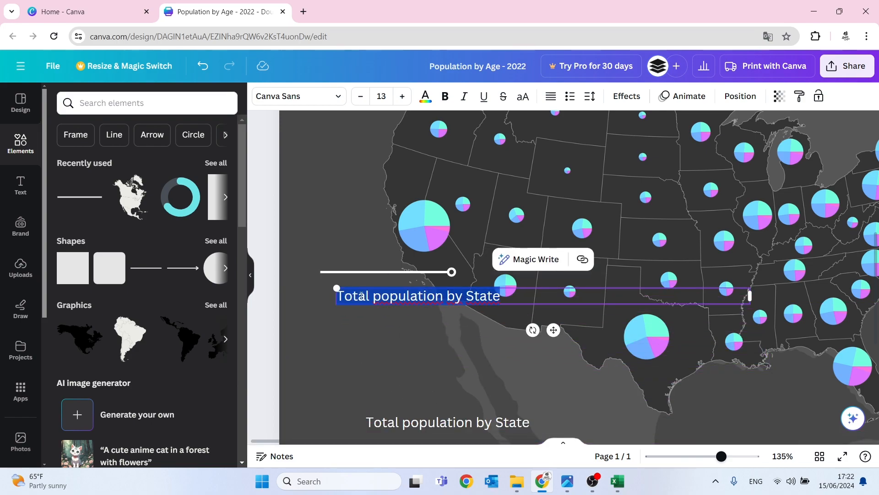
text(Cal)
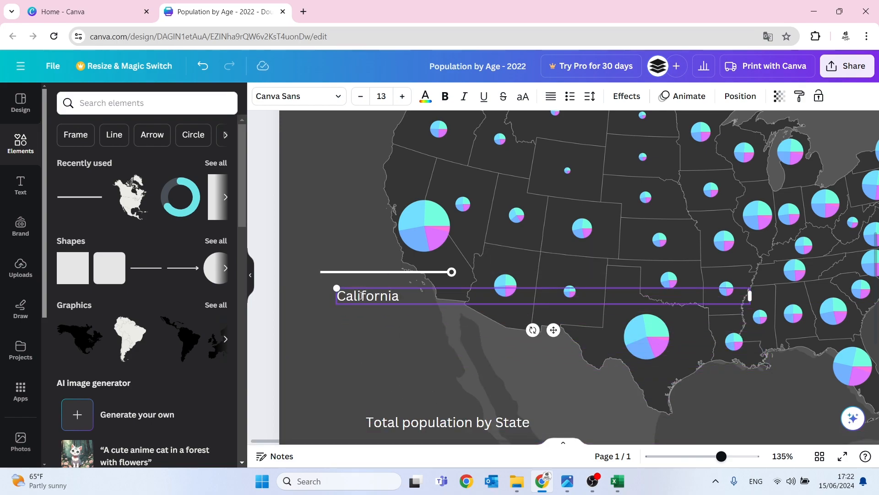
text(ifornia)
key(Return)
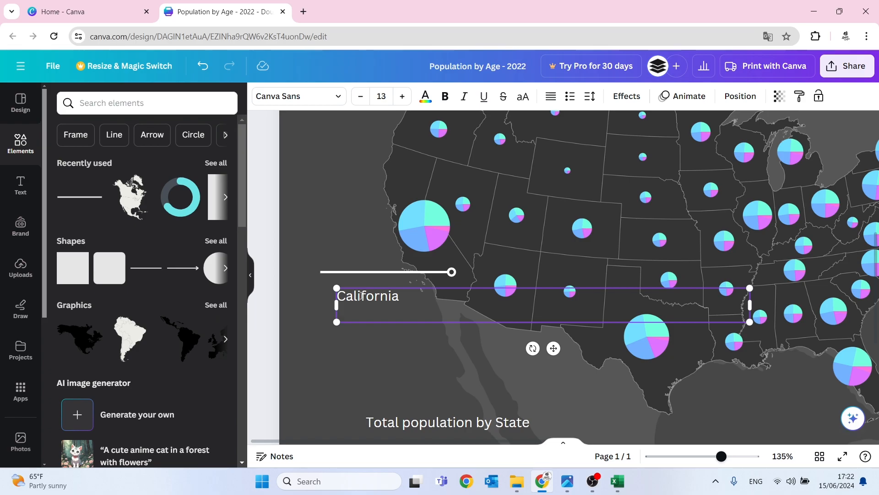
- Copy California's total population from the Excel sheet into the label's second line, formatted as 39 029 342
click(617, 480)
key(ctrl+c)
key(alt+Tab)
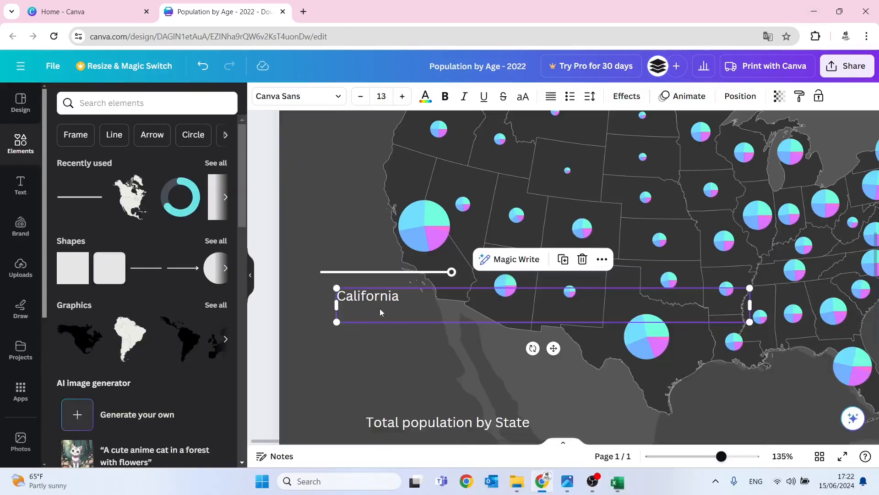
click(352, 313)
key(ctrl+v)
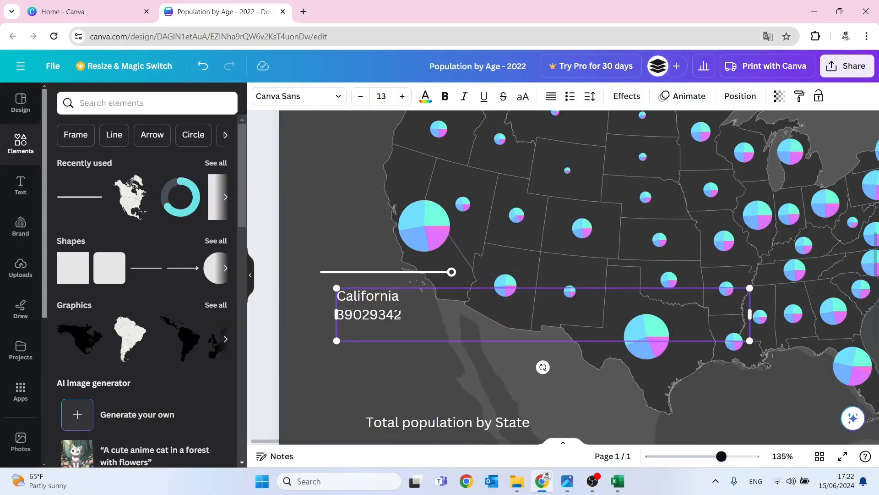
key(BackSpace)
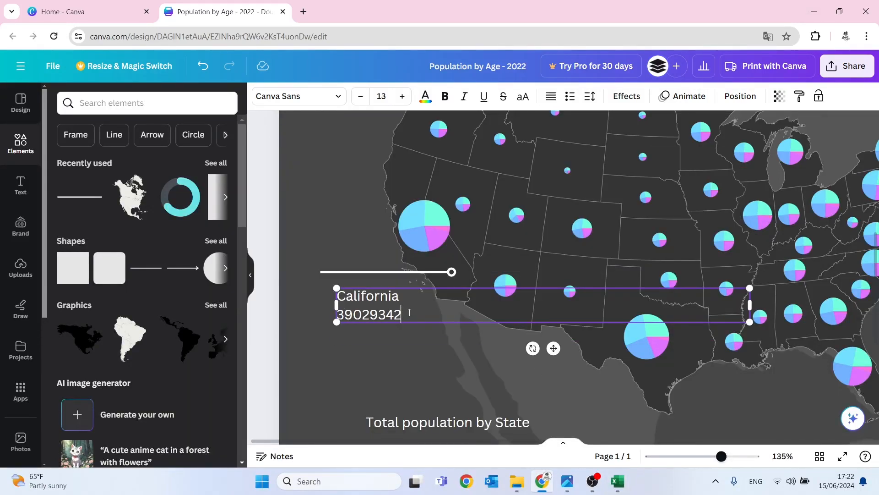
key(Left)
key(Left)
- Make the 39 029 342 line bold, narrow the California text box and align it directly under the callout line's outer end
drag(413, 314, 347, 314)
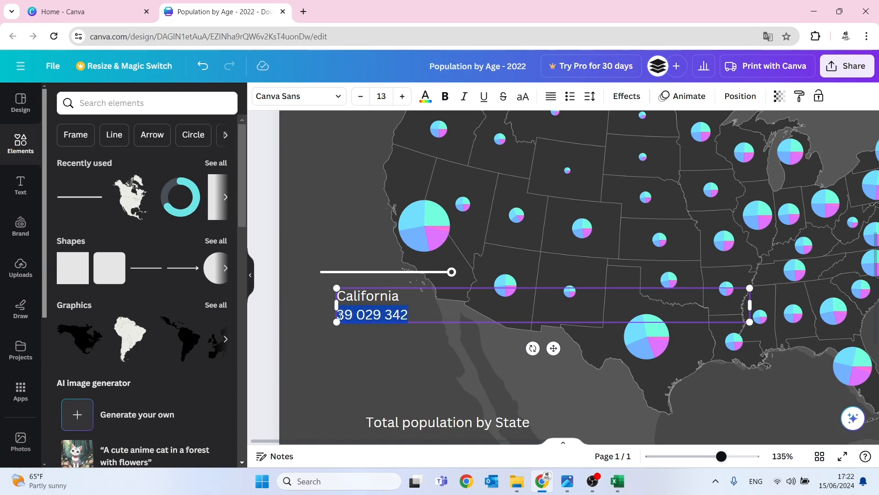
click(444, 96)
click(356, 342)
click(751, 309)
drag(682, 308, 362, 297)
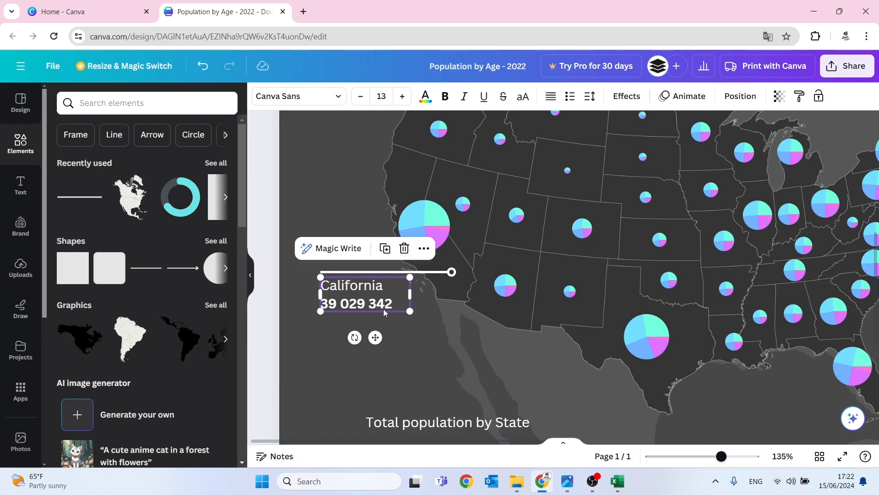
- Duplicate the California callout line together with its label and place the copy beside southern Texas
click(376, 272)
shift+click(377, 294)
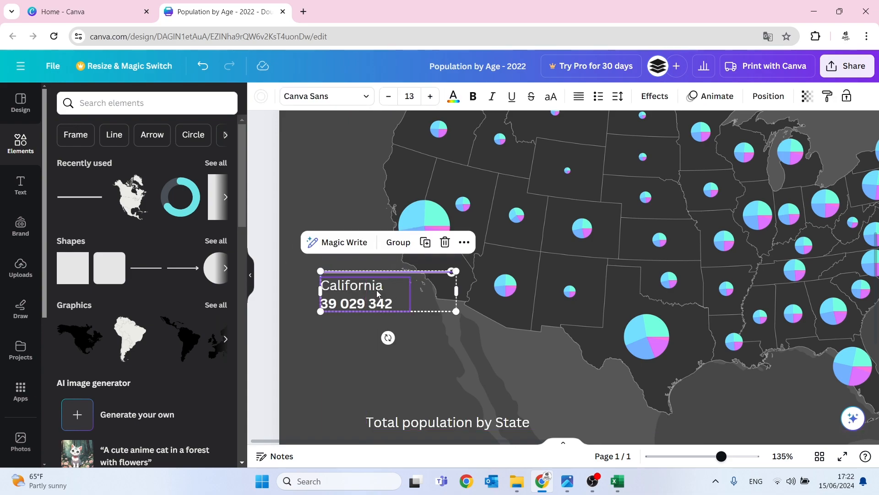
key(ctrl+d)
drag(408, 299, 616, 390)
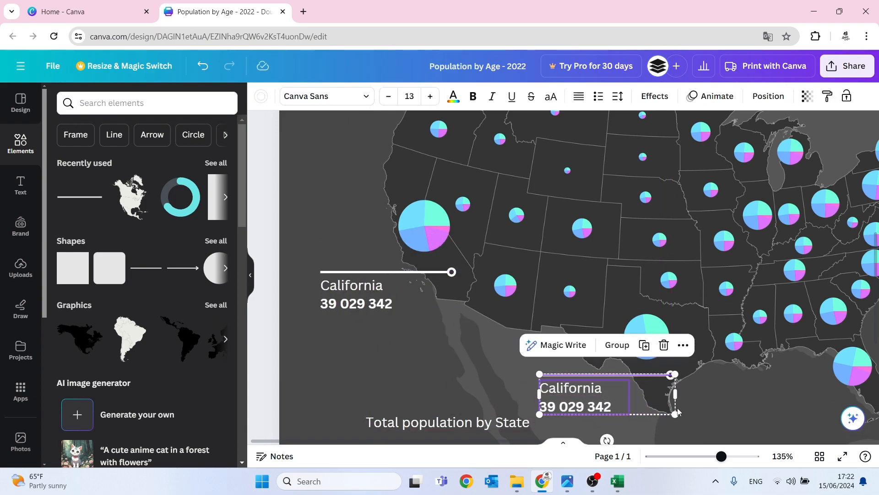
click(546, 309)
scroll(546, 308, right, 4)
scroll(545, 308, down, 2)
scroll(543, 298, left, 1)
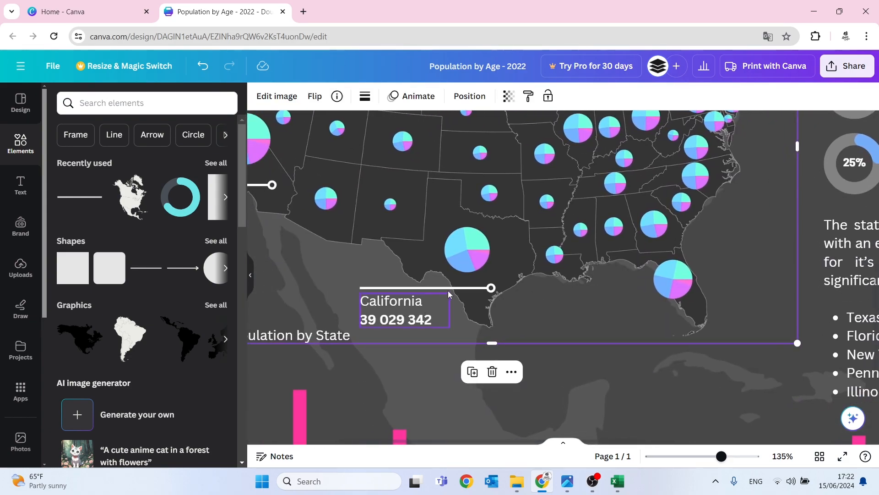
click(447, 289)
drag(327, 300, 512, 320)
key(ctrl+z)
- Rotate the duplicated callout line by half a turn and move it so its circle end sits on southern Texas and it extends eastward
click(432, 289)
drag(334, 299, 610, 281)
drag(405, 288, 510, 287)
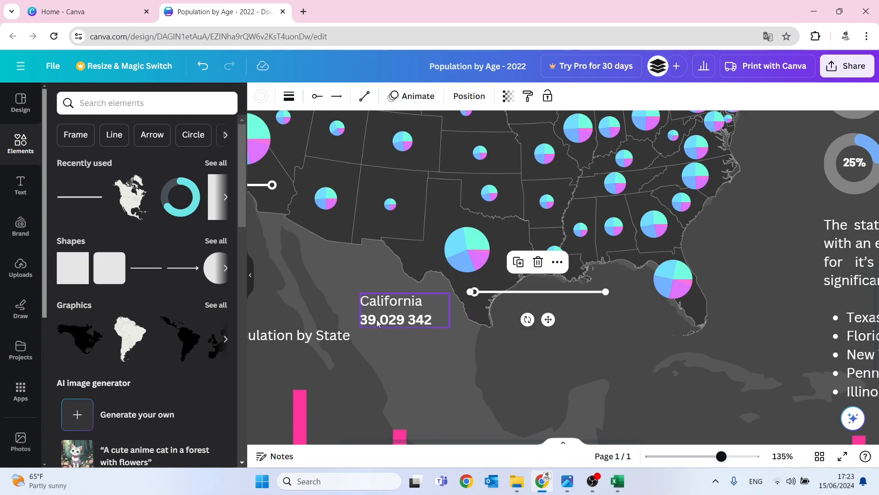
- Right-align the text of the duplicated label near Texas
click(408, 308)
click(551, 96)
click(551, 97)
- Replace the state name in the duplicated label with "Texas", keeping the number line
click(408, 300)
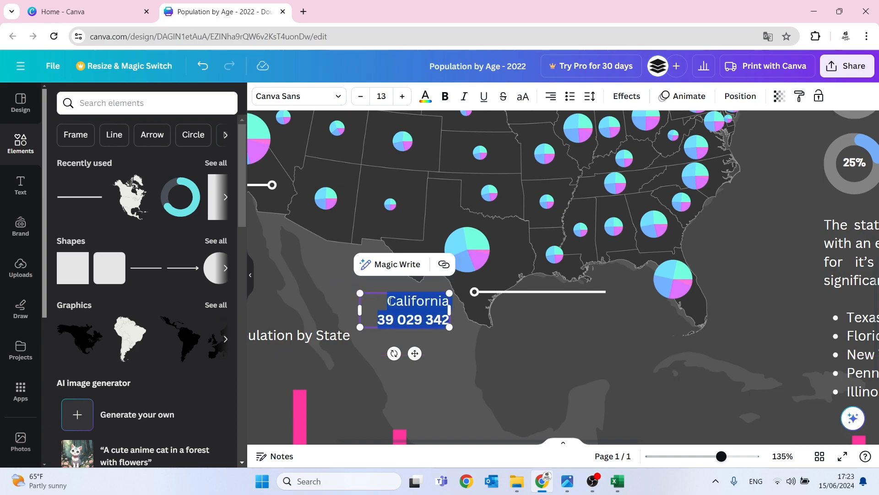
key(BackSpace)
key(BackSpace)
key(BackSpace)
key(BackSpace)
key(BackSpace)
key(BackSpace)
key(BackSpace)
key(BackSpace)
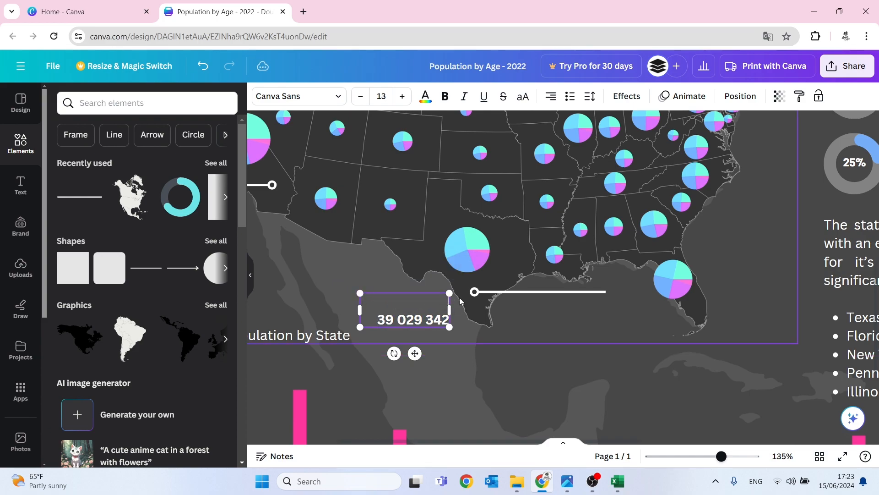
text(Texas)
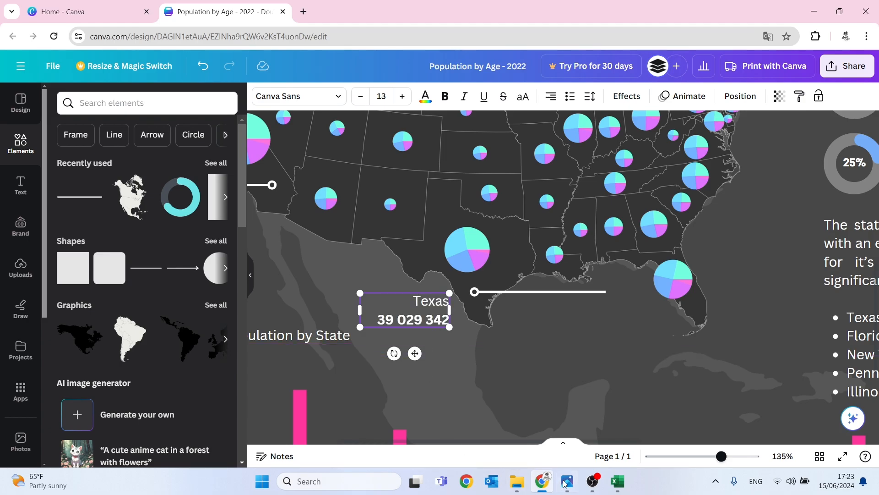
- Switch to the POPULATION DATA sheet in Excel, copy Texas's total population and return to the Canva design
click(618, 481)
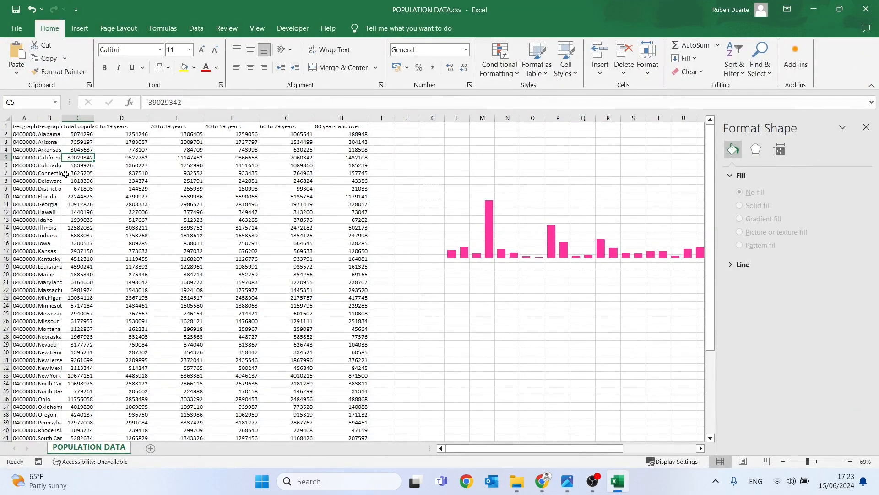
click(65, 212)
scroll(69, 269, down, 3)
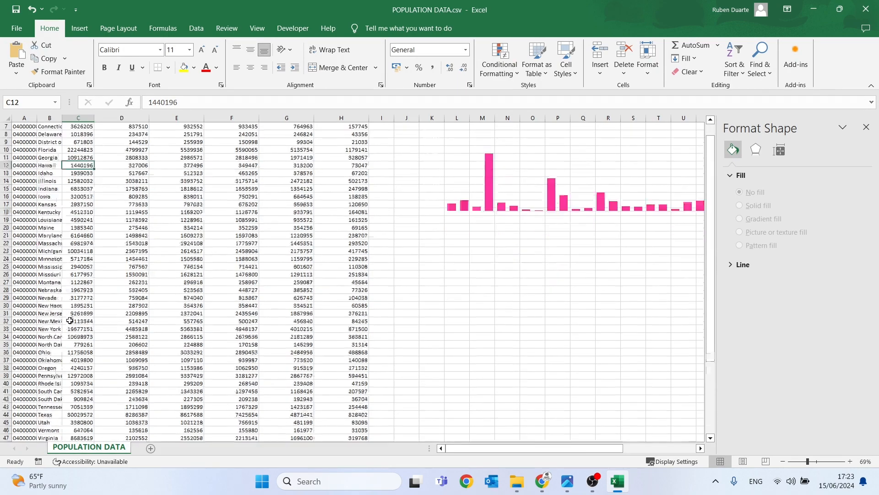
click(76, 394)
key(ctrl+c)
click(814, 9)
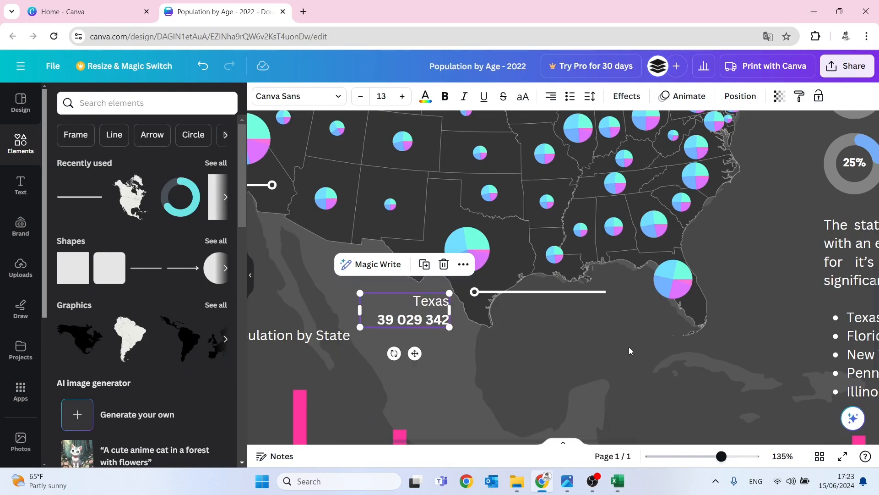
- Replace the number in the Texas label with the copied population, formatted as 30 029 572
double_click(398, 322)
drag(385, 321, 467, 320)
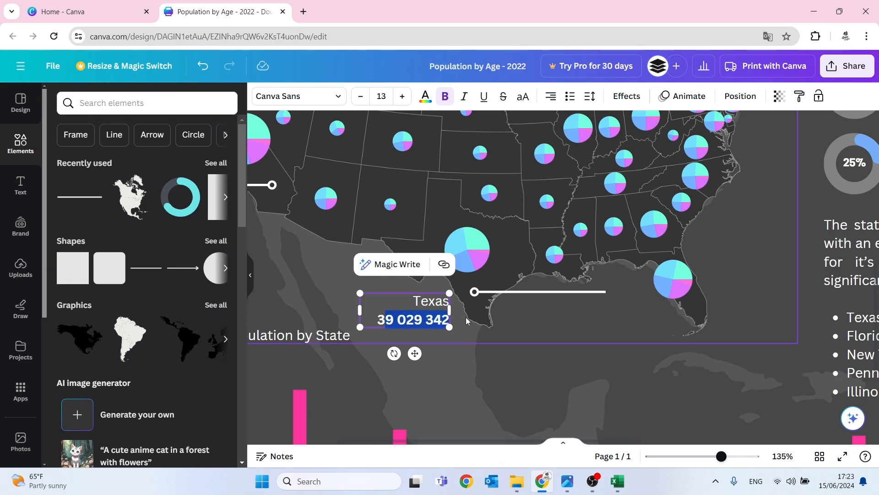
key(ctrl+v)
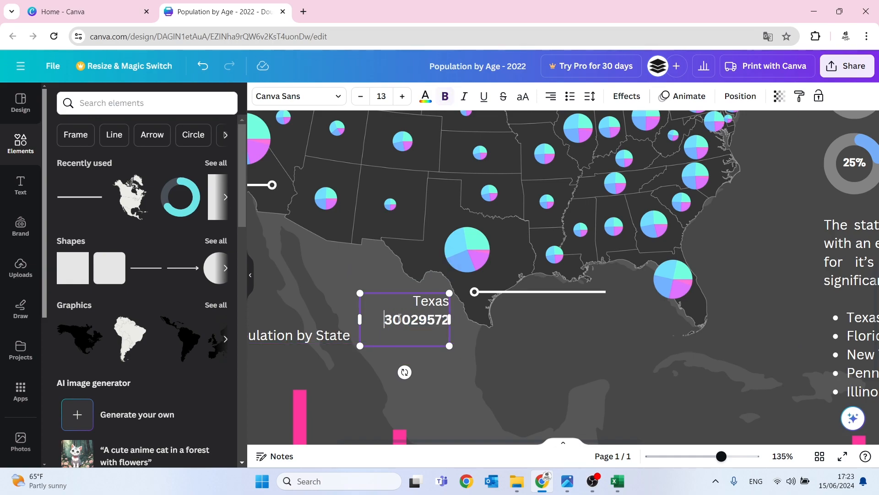
key(BackSpace)
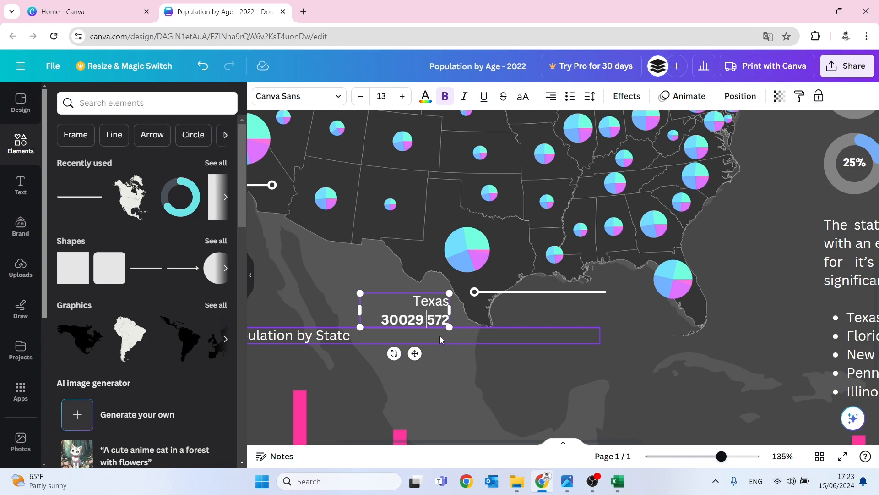
key(Left)
key(Left)
key(Left)
key(Left)
- Move the Texas label under its callout line, aligned with the line's eastern end
click(469, 332)
click(425, 312)
drag(425, 312, 566, 313)
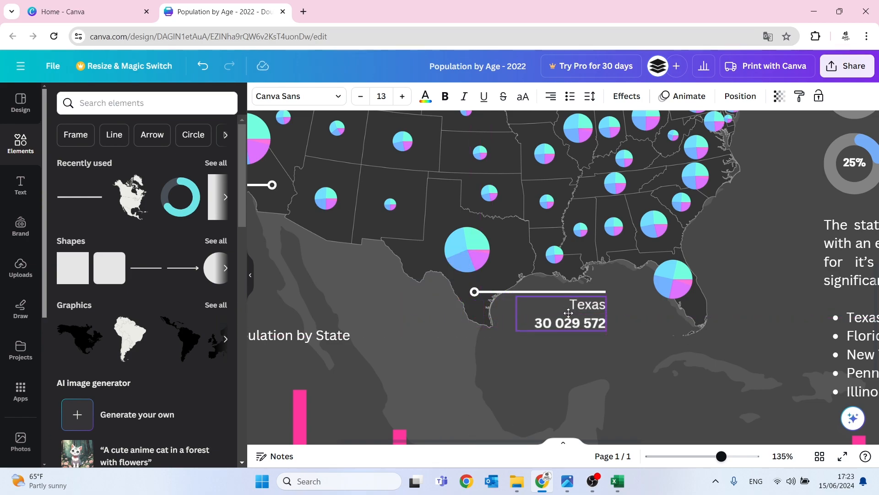
- Duplicate the Texas callout line and rotate it by half a turn so its circle end sits on Florida and it extends westward
click(637, 334)
scroll(636, 341, right, 5)
scroll(636, 341, up, 1)
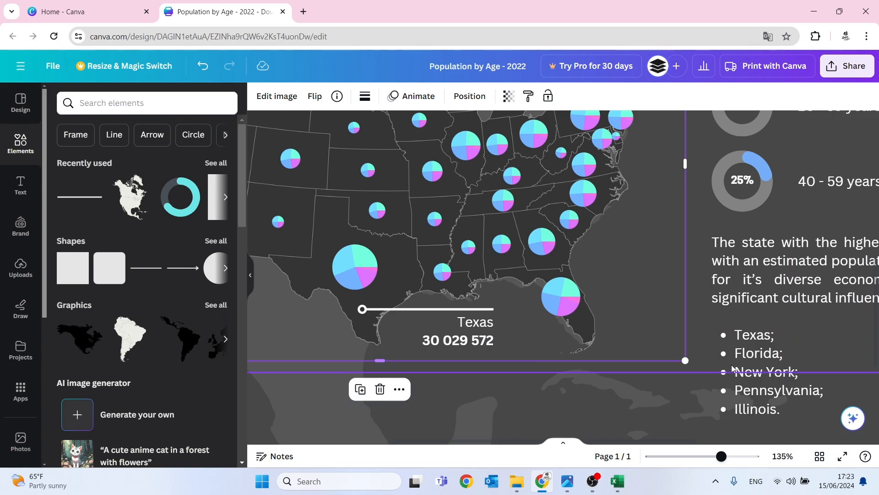
click(389, 309)
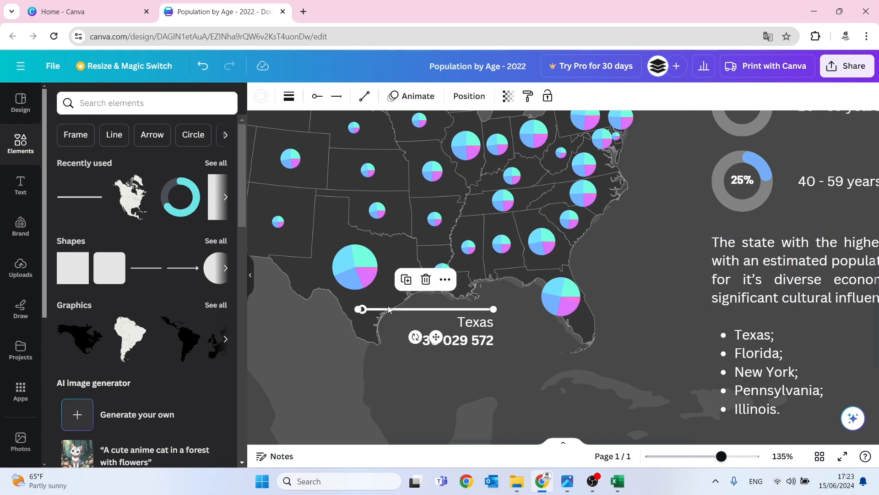
key(ctrl+d)
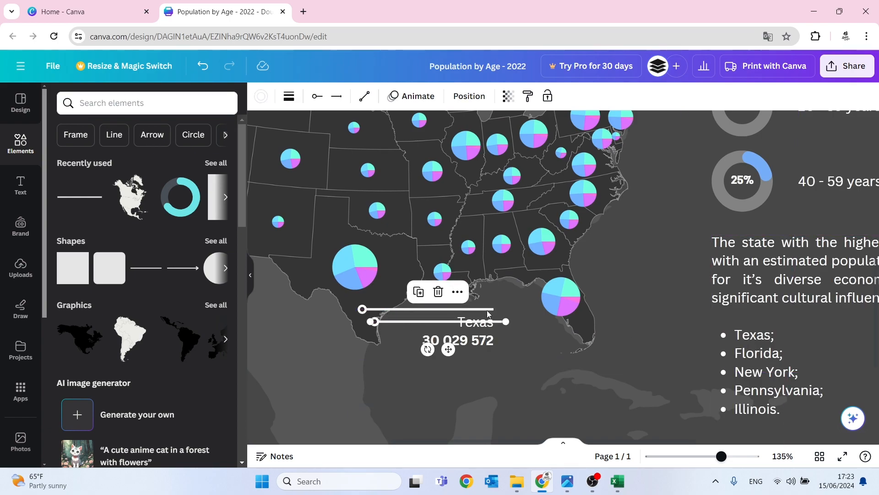
drag(406, 323, 607, 321)
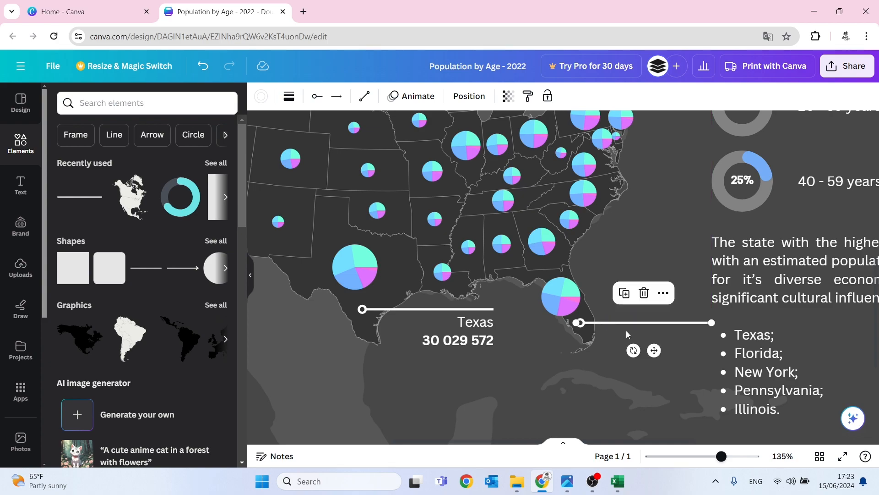
drag(635, 349, 652, 253)
drag(679, 325, 556, 321)
- Shorten the California callout line from its outer end and reposition the California label beneath the line's new start
drag(370, 320, 661, 322)
click(367, 202)
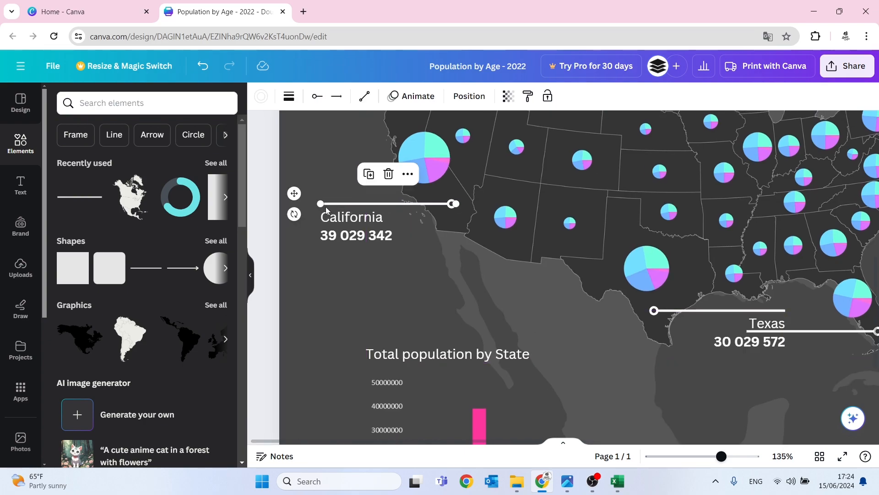
drag(322, 204, 505, 282)
key(ctrl+z)
click(379, 214)
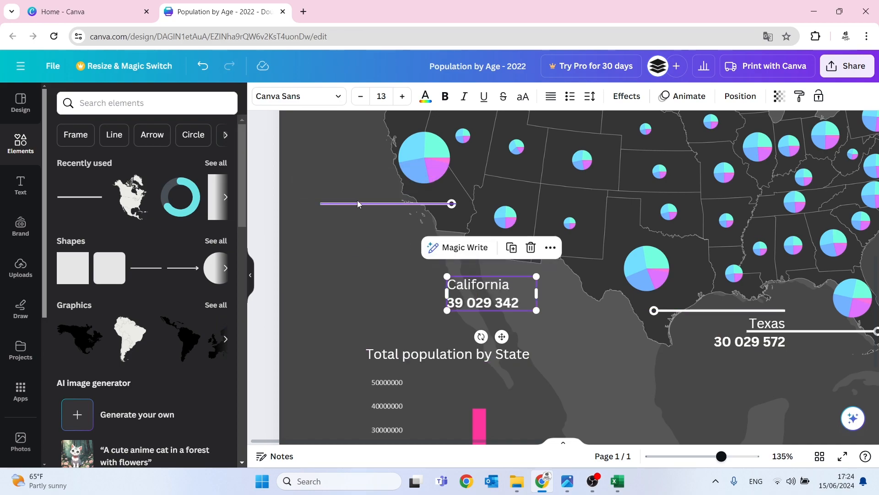
click(326, 204)
drag(325, 205, 349, 203)
drag(486, 287, 387, 224)
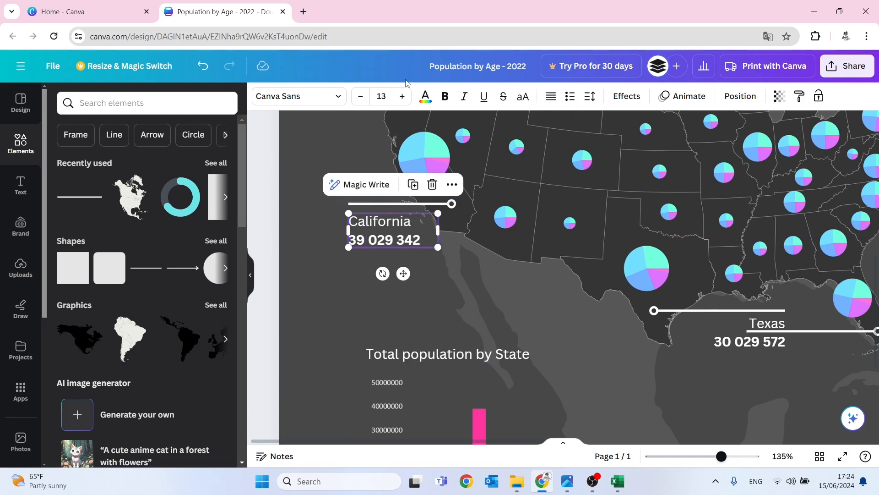
- Set the California label's font size to 11 and move it up directly beneath its callout line
click(361, 96)
click(361, 97)
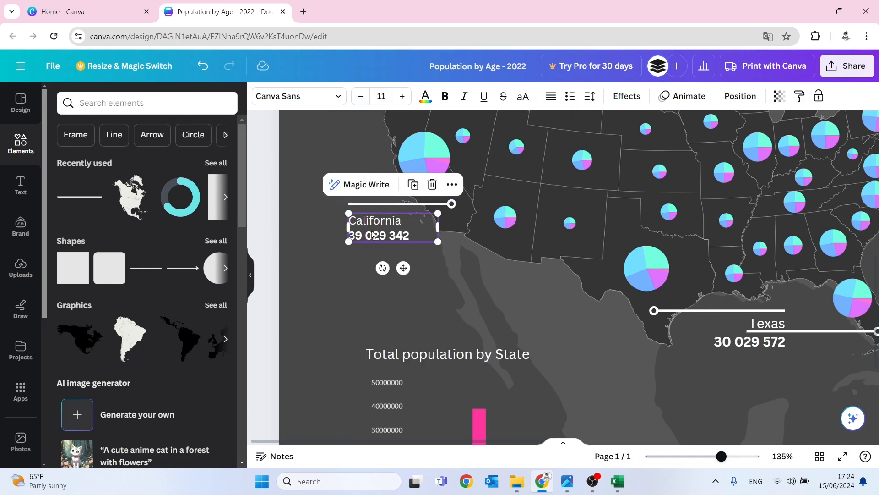
drag(371, 223, 372, 216)
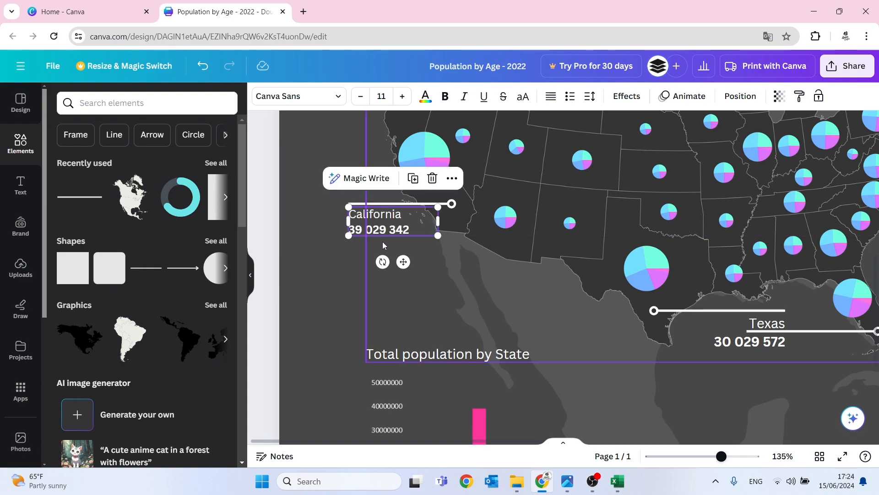
click(433, 273)
click(369, 215)
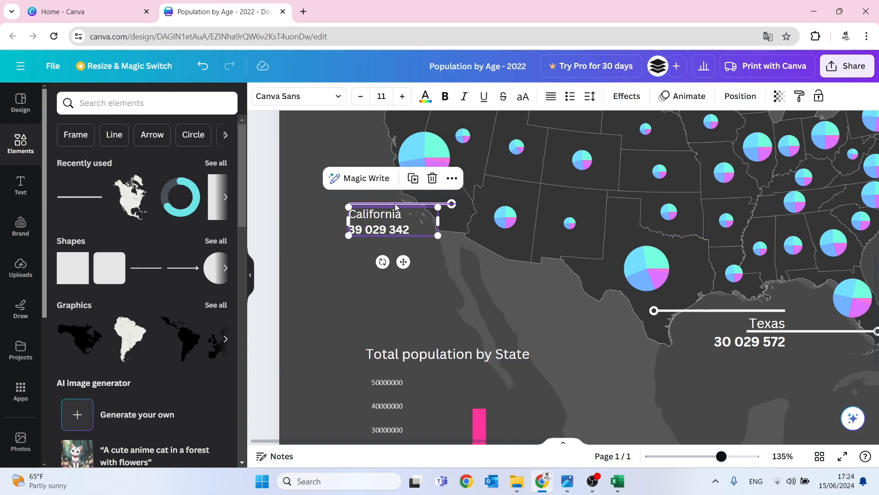
- Duplicate the shortened California callout line and place the copy beside Texas
click(396, 204)
key(ctrl+d)
drag(433, 216, 646, 310)
drag(677, 362, 510, 336)
- Set the Texas label's font size to 11
click(548, 317)
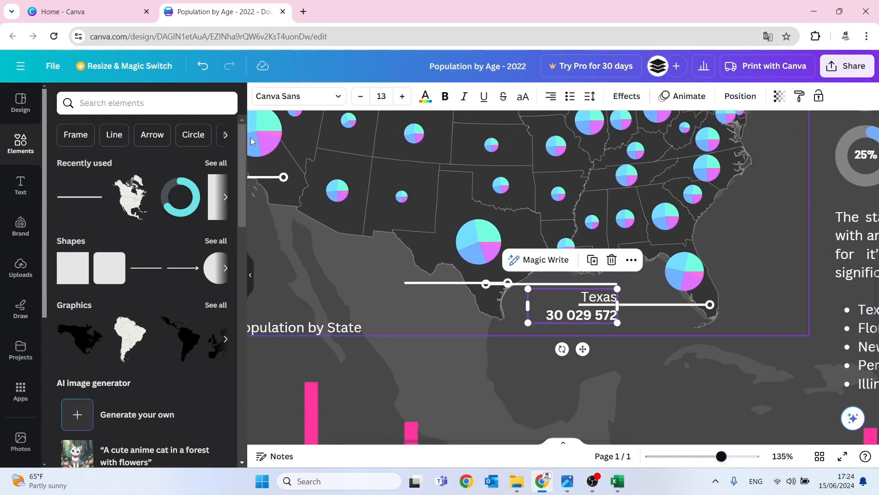
click(359, 98)
click(359, 98)
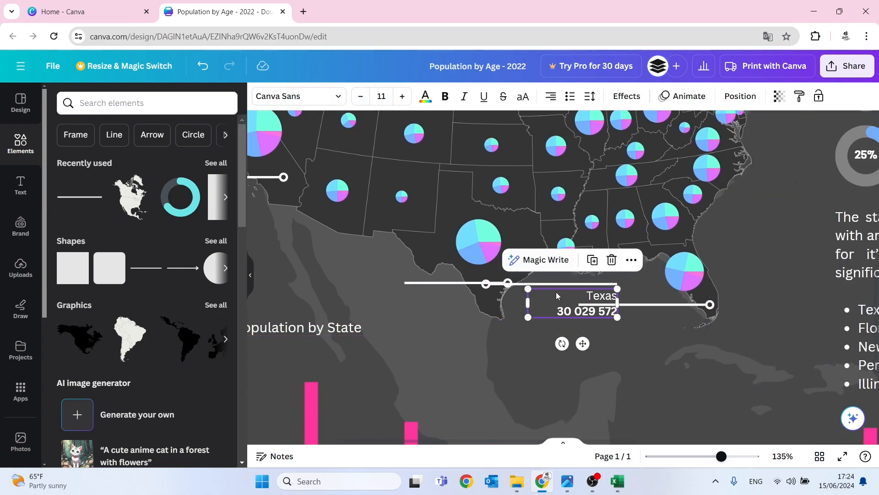
- Rotate the copied short line by half a turn and place its circle end on Texas so it extends eastward
drag(509, 284, 479, 322)
click(511, 284)
drag(517, 286, 428, 322)
drag(347, 331, 532, 320)
drag(399, 321, 492, 282)
- Move the Texas label beneath the new line, aligned with its eastern end, and delete the old long Florida callout line
click(586, 307)
click(573, 312)
drag(588, 314, 565, 316)
click(653, 304)
key(Delete)
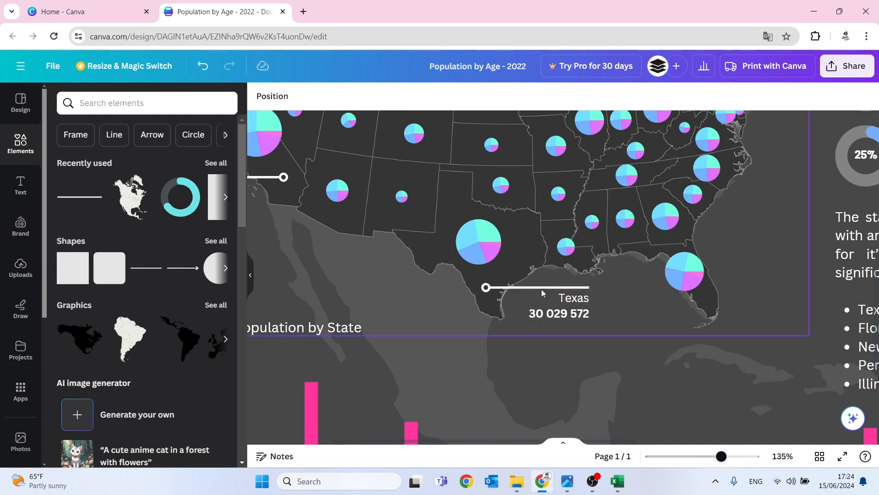
- Duplicate the Texas callout line and place the copy with its circle end on Florida
click(502, 289)
key(ctrl+d)
drag(507, 300, 707, 299)
- Rotate the Texas callout line by half a turn and move it so its circle end sits on Texas and it extends westward
click(520, 288)
drag(530, 315, 544, 216)
drag(506, 285, 408, 286)
- Left-align the Texas label text and place the label above its callout line, aligned with the line's western end
click(574, 313)
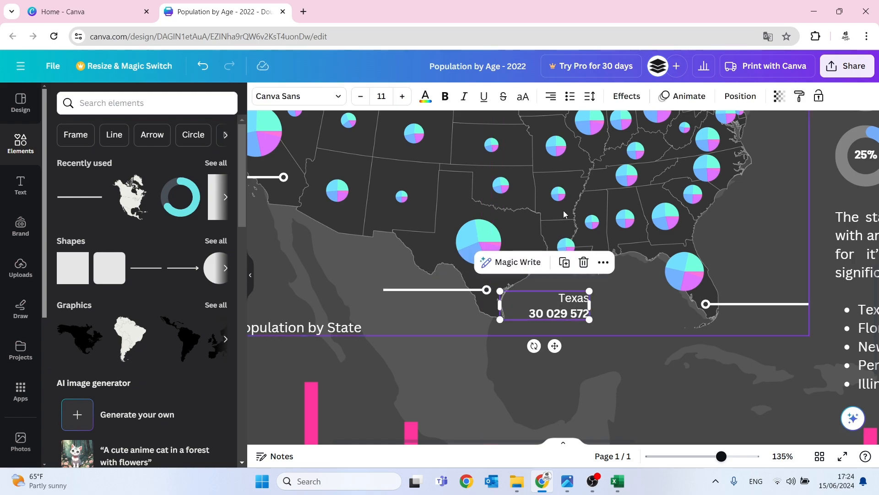
click(551, 95)
drag(519, 306, 403, 265)
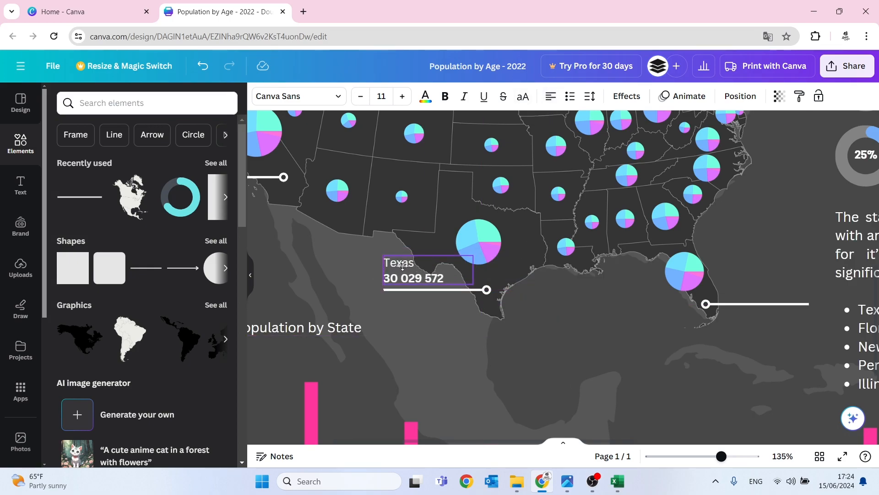
click(476, 352)
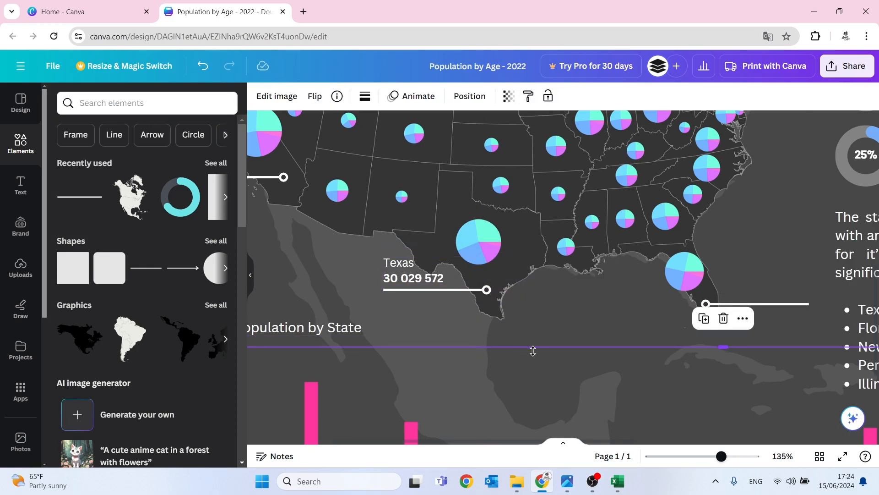
- Rotate the Florida callout line by half a turn and reposition it so its circle end sits on Florida, extending westward
click(742, 305)
drag(745, 332, 766, 231)
drag(778, 304, 681, 298)
- Duplicate the Texas label, place the copy beneath the Florida callout line, and change its state name to Florida
click(413, 273)
key(ctrl+d)
drag(426, 284, 634, 319)
click(641, 314)
click(641, 314)
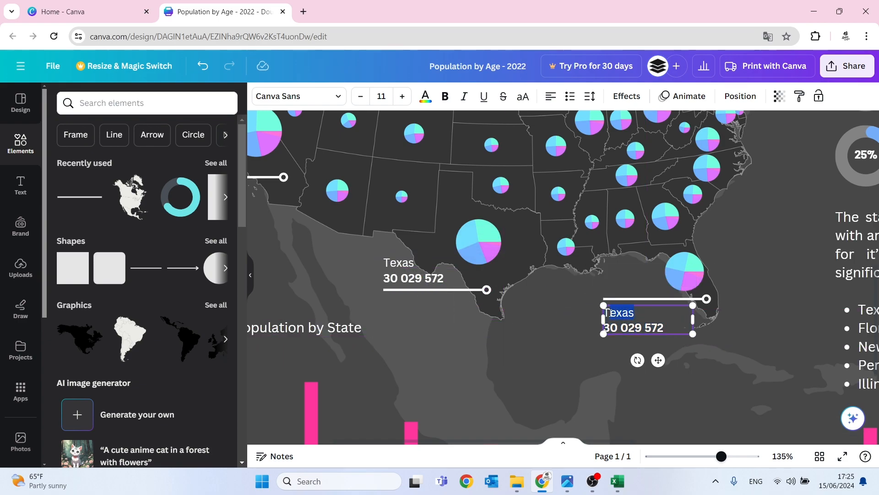
text(Florida)
- Switch to POPULATION DATA.csv in Excel, copy Florida's total population, and return to the Canva design
click(617, 481)
scroll(116, 187, up, 1)
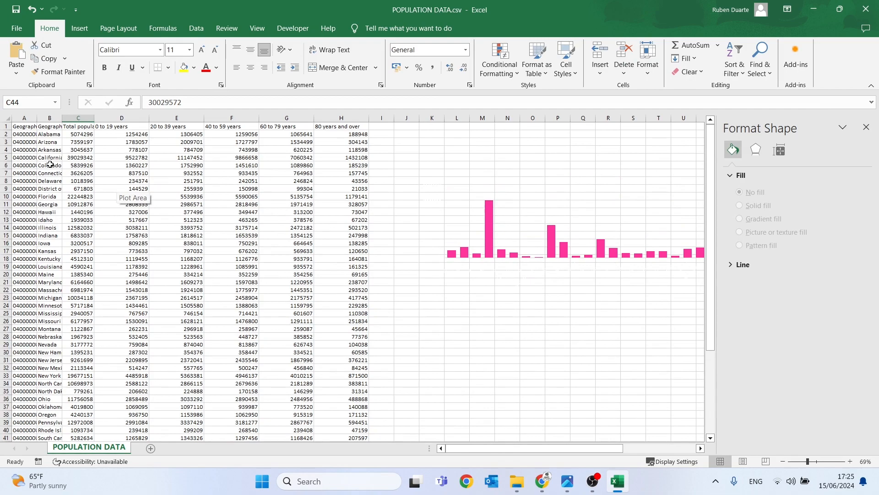
click(76, 196)
key(ctrl+c)
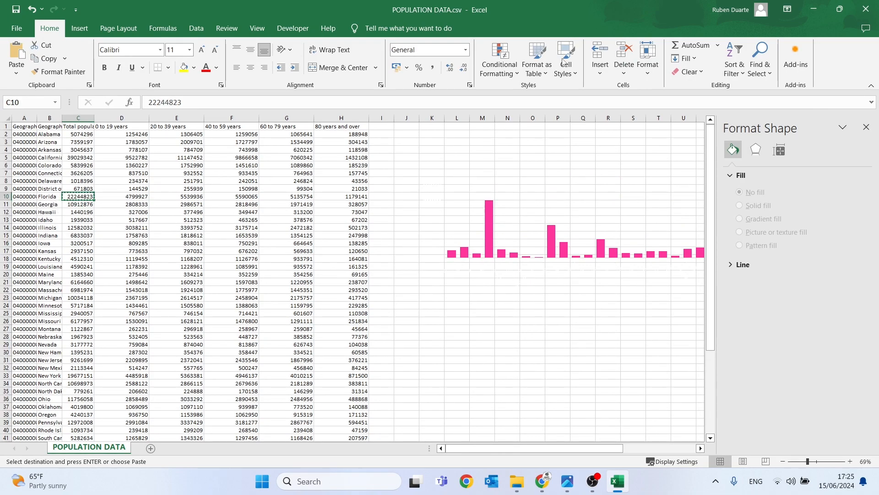
click(814, 9)
- Replace the number in the Florida label with the copied population, set in bold and spaced as 22 244 823
click(675, 325)
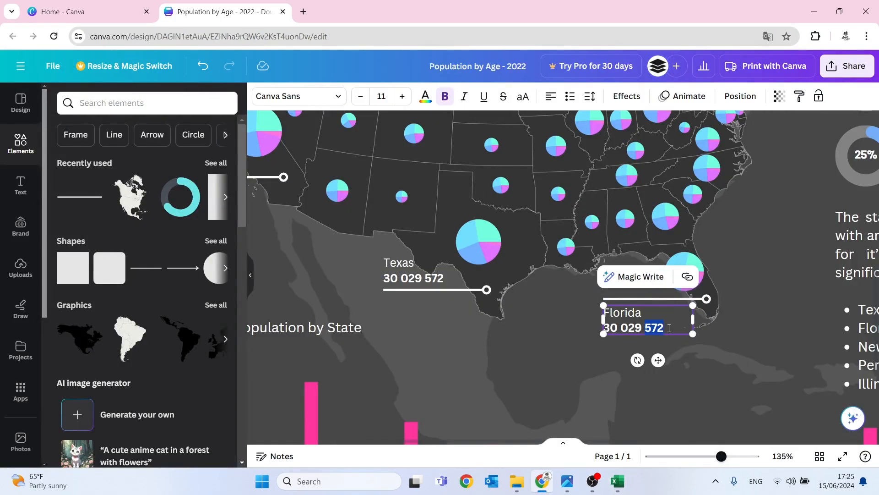
key(BackSpace)
key(BackSpace)
key(BackSpace)
key(ctrl+v)
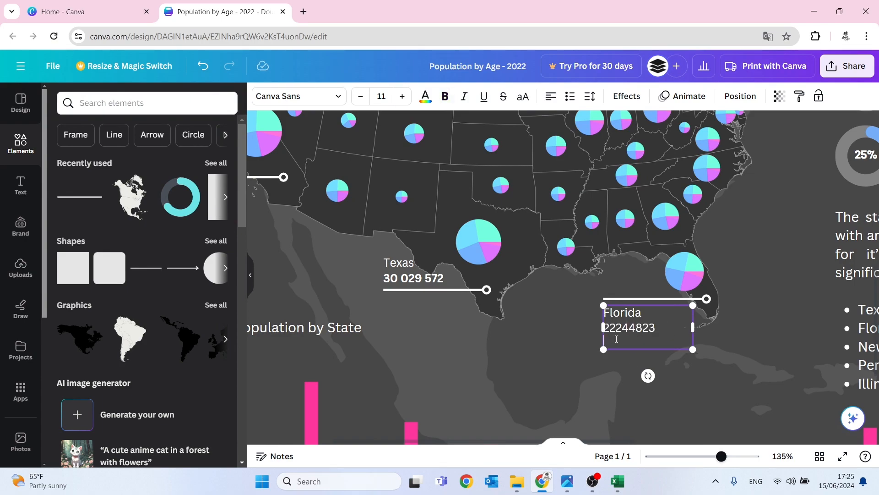
key(BackSpace)
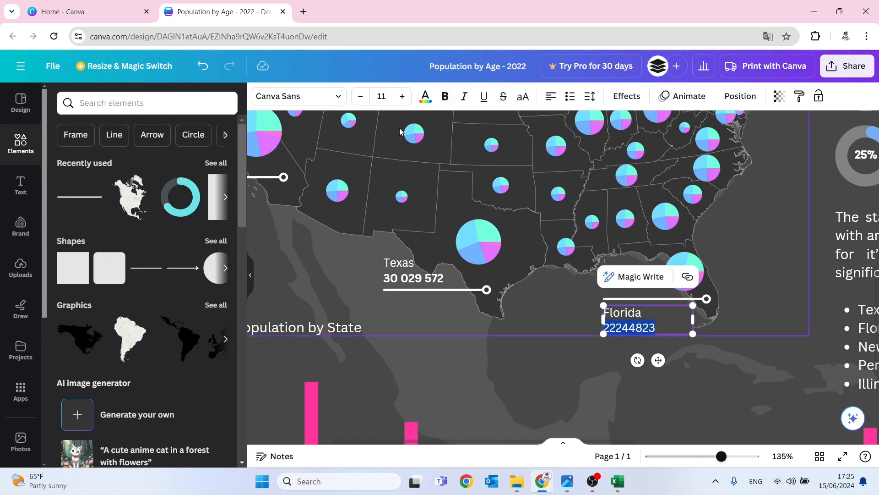
click(444, 96)
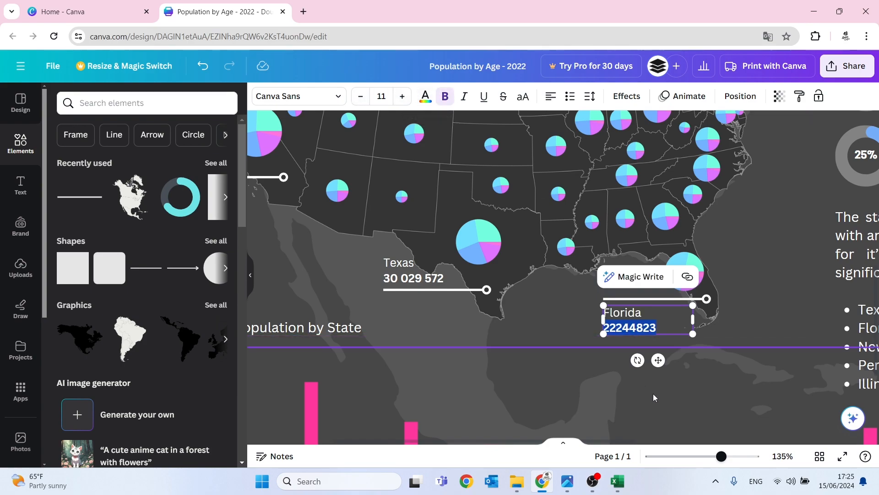
click(663, 328)
key(Left)
key(Left)
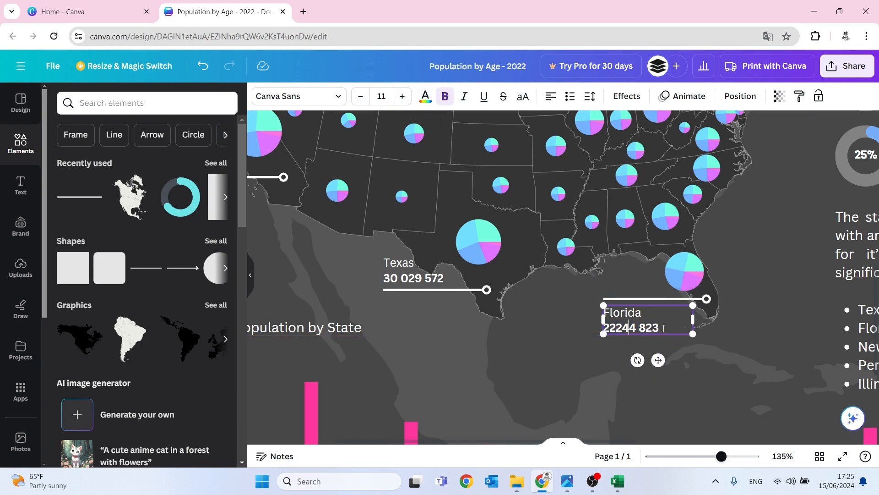
click(615, 347)
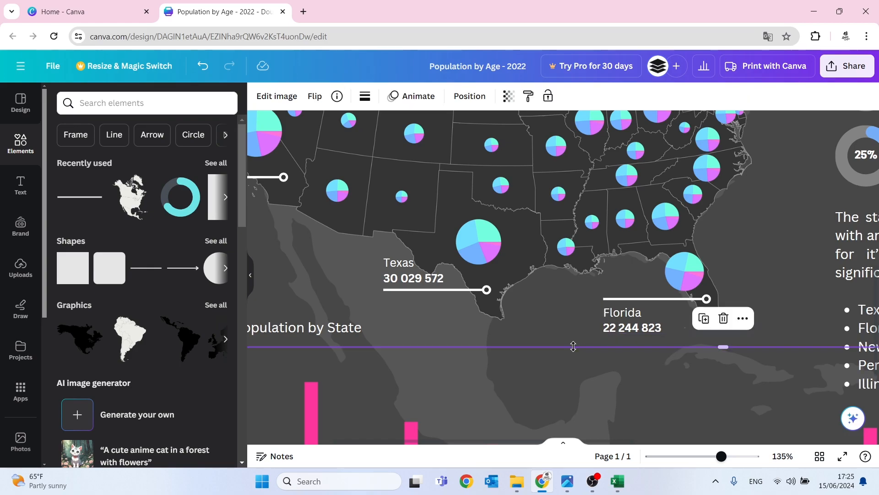
- Duplicate the "Total population by State" chart title and place the copy below the bar chart near the page's lower edge
drag(704, 461, 693, 458)
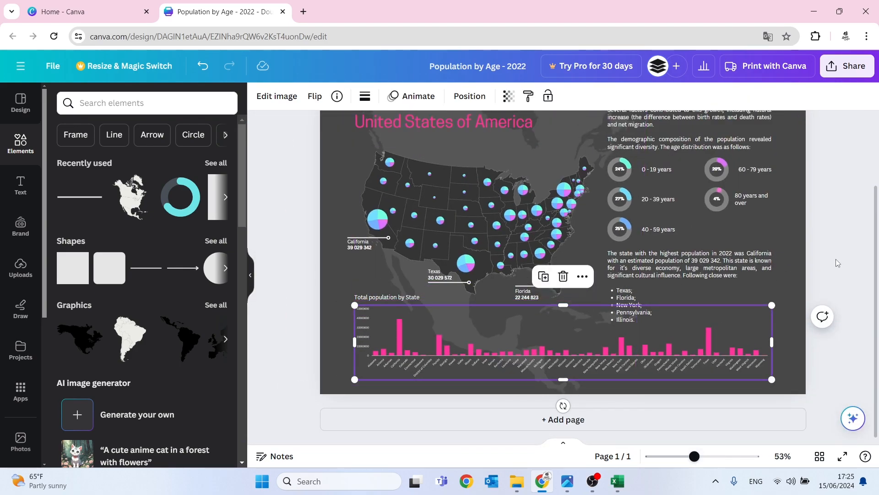
click(479, 293)
scroll(479, 293, up, 2)
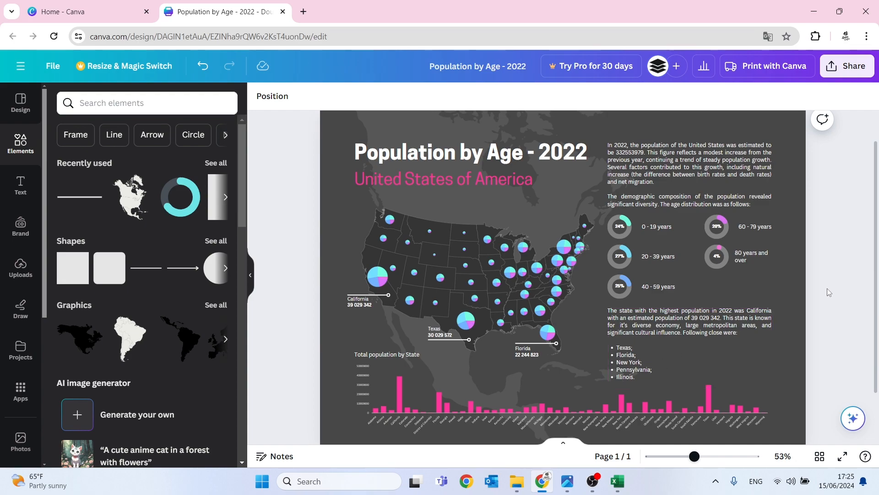
scroll(828, 288, down, 2)
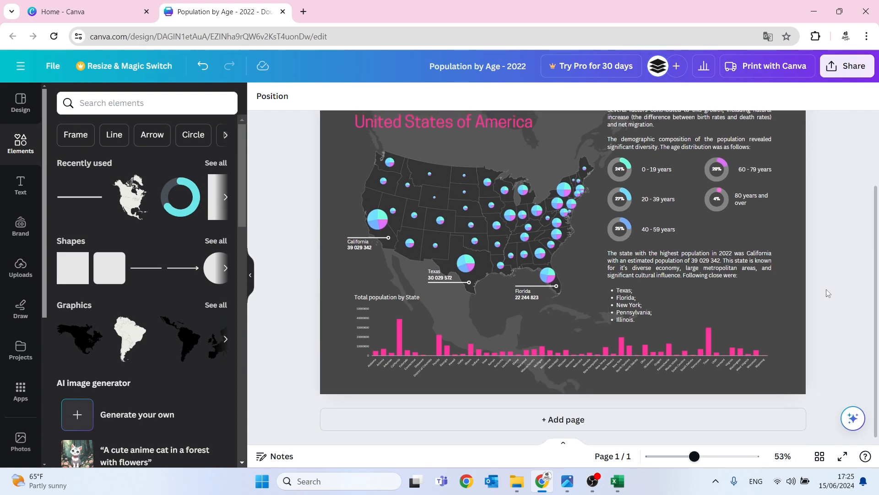
scroll(759, 290, up, 3)
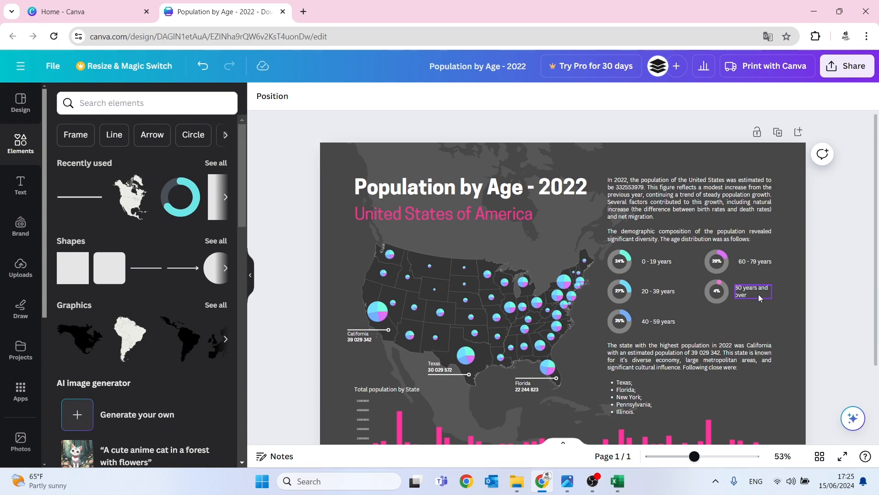
scroll(759, 294, down, 3)
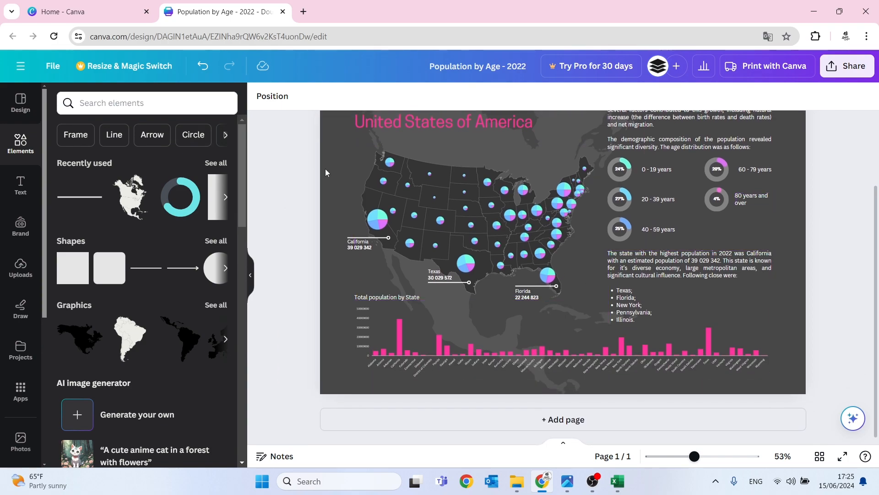
click(389, 298)
drag(390, 298, 572, 381)
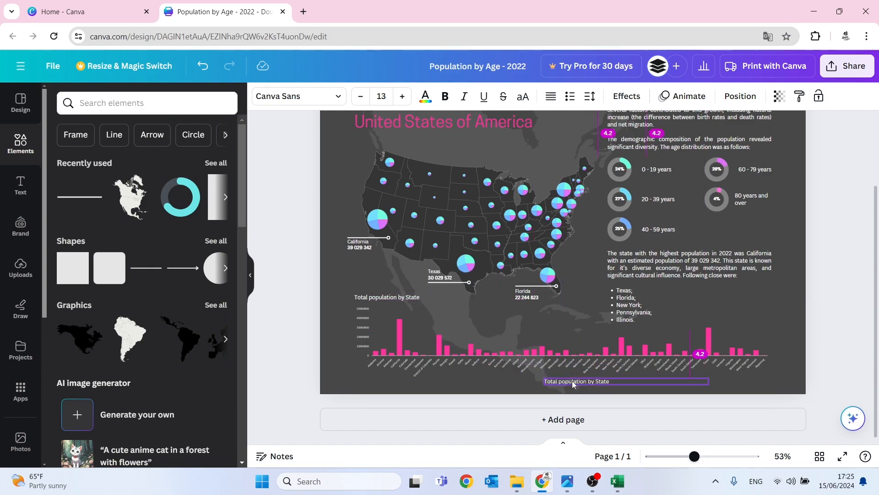
click(585, 381)
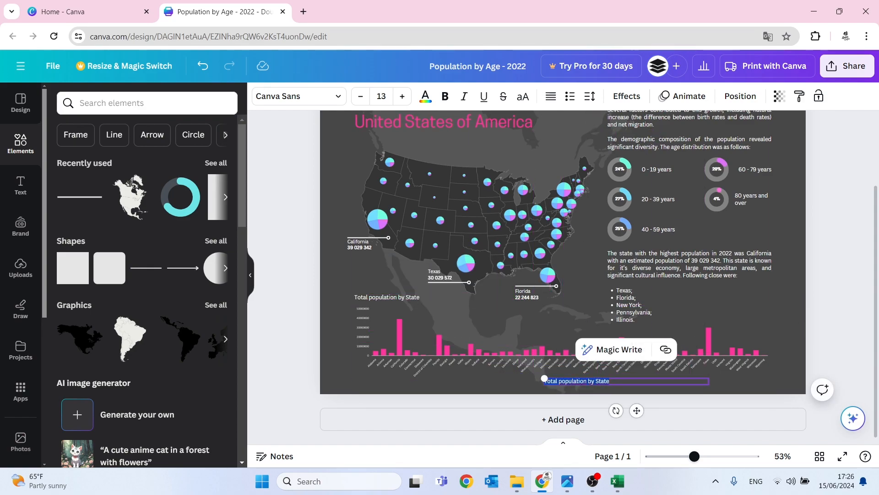
key(alt+Tab)
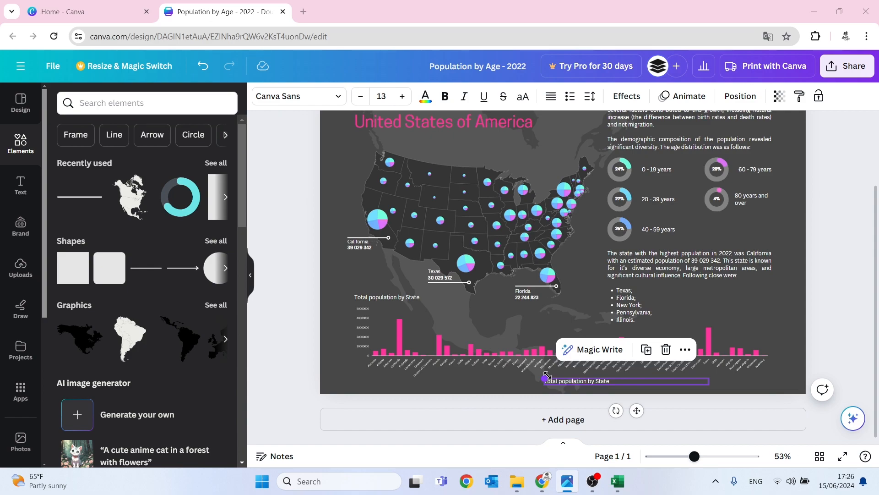
click(614, 381)
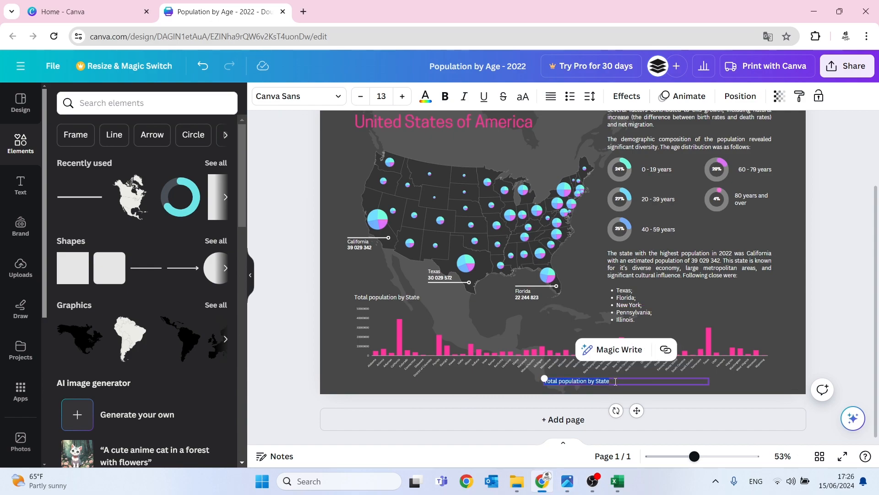
text(Map created by )
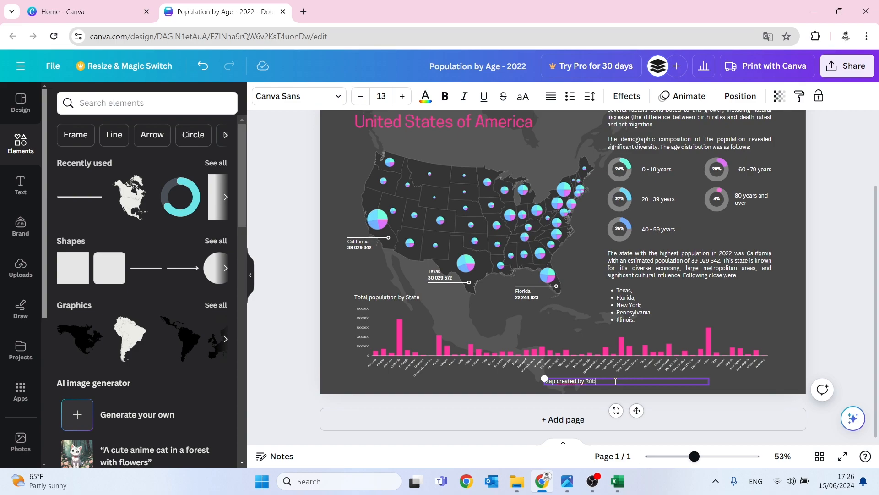
text(Rúben Duarte (Made for a Youtube Video) | @MapsbyRGD)
- Widen the credit text box to the bar chart's eastern edge and right-align its text
drag(630, 381, 773, 384)
click(551, 96)
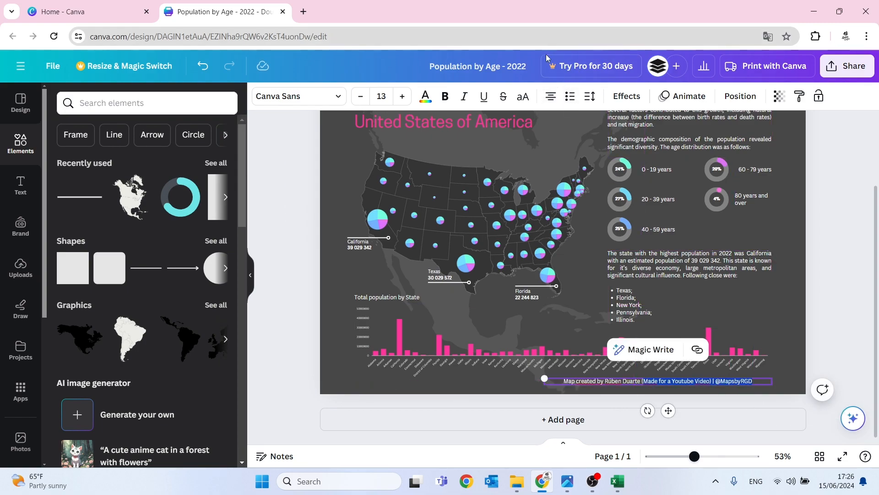
click(551, 97)
- Move the credit line into the lower-right corner of the page, close to both edges
drag(704, 381, 742, 382)
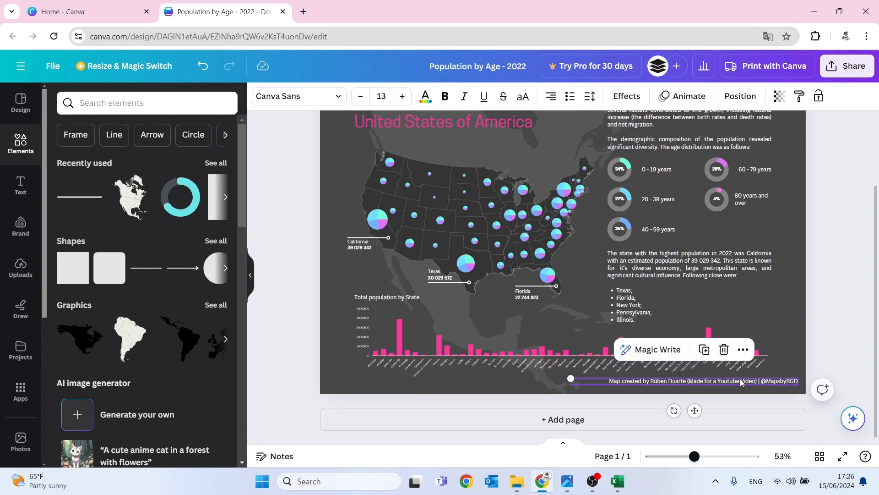
key(Down)
key(Down)
key(Down)
key(Down)
key(Down)
key(Down)
key(Down)
key(Down)
key(Right)
key(Right)
key(Right)
key(Right)
key(Right)
key(Right)
key(Right)
key(Right)
key(Right)
key(Right)
key(Down)
key(Down)
key(Down)
key(Down)
key(Down)
key(Down)
key(Down)
key(Down)
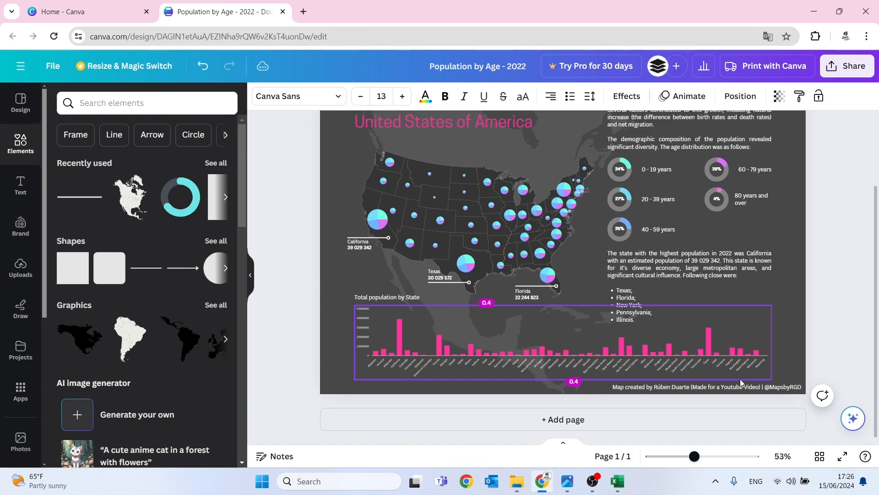
key(Right)
key(Right)
key(Right)
key(Right)
key(Right)
key(Right)
key(Down)
key(Down)
key(Down)
key(Down)
key(Down)
key(Down)
key(Down)
key(Up)
click(833, 324)
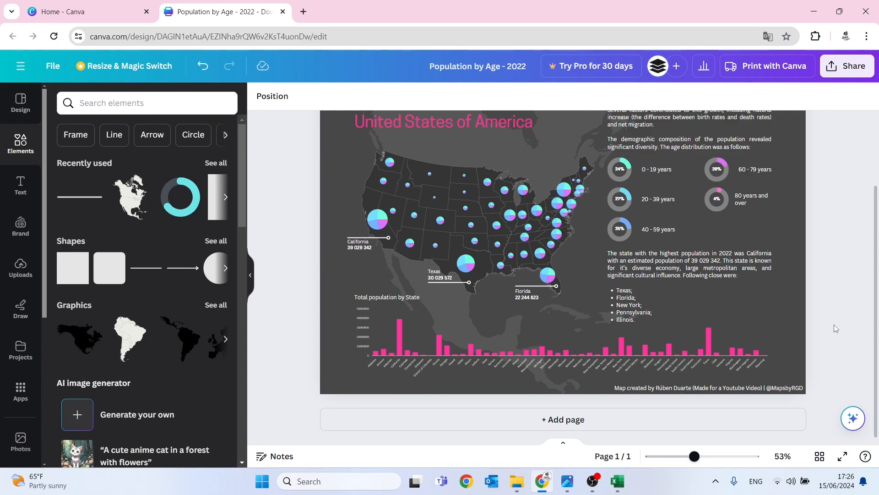
scroll(472, 229, up, 2)
drag(685, 457, 682, 456)
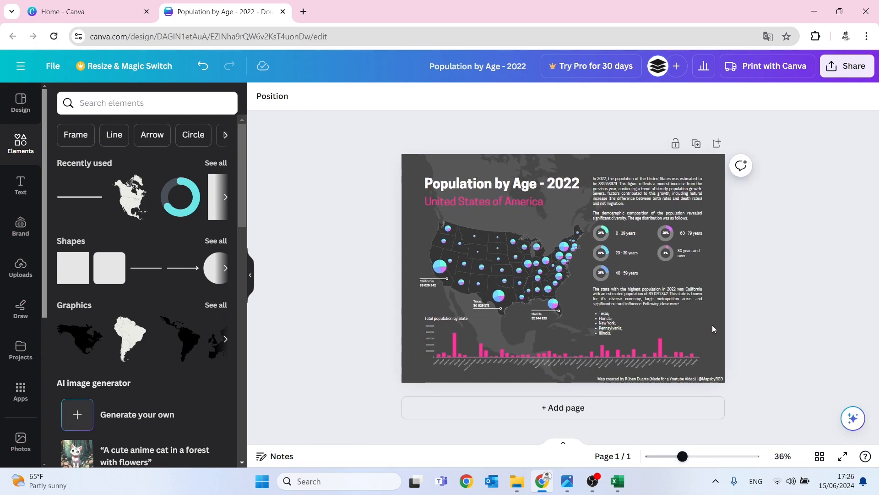